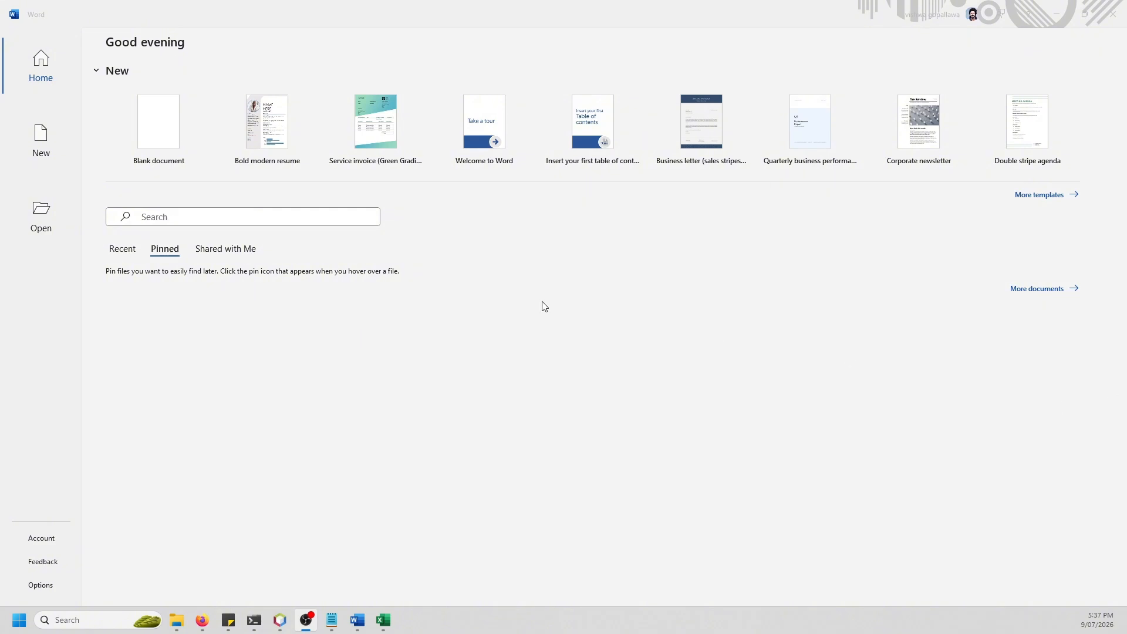
Create a blank document and paste in the entire letter text copied from the Notepad window
{"action": "left_click", "coordinate": [178, 127]}
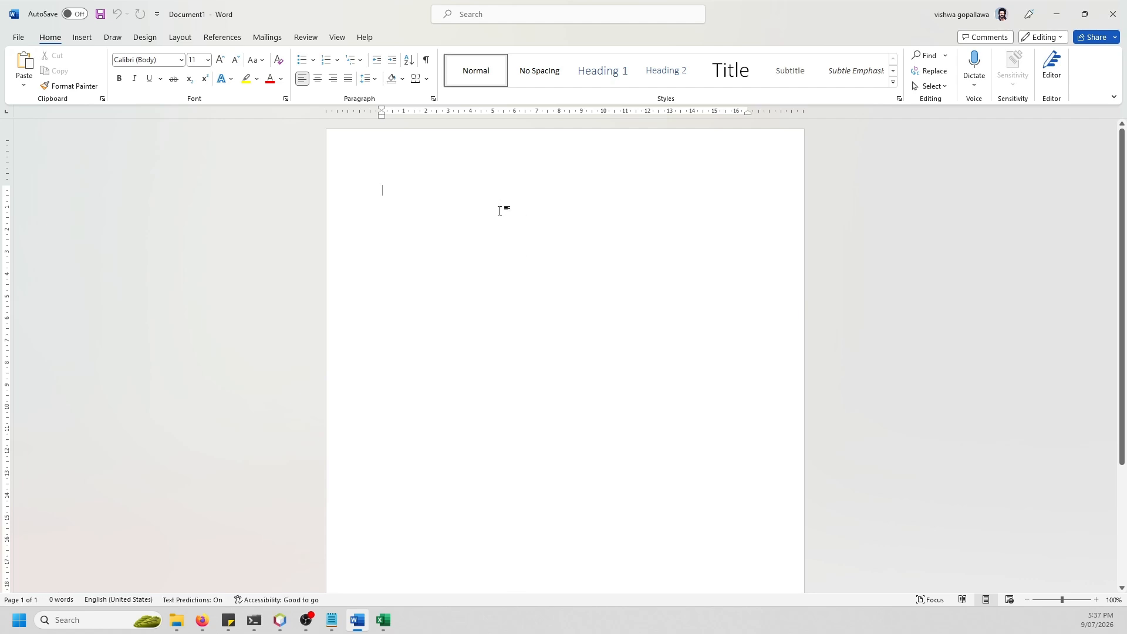
{"action": "left_click", "coordinate": [332, 620]}
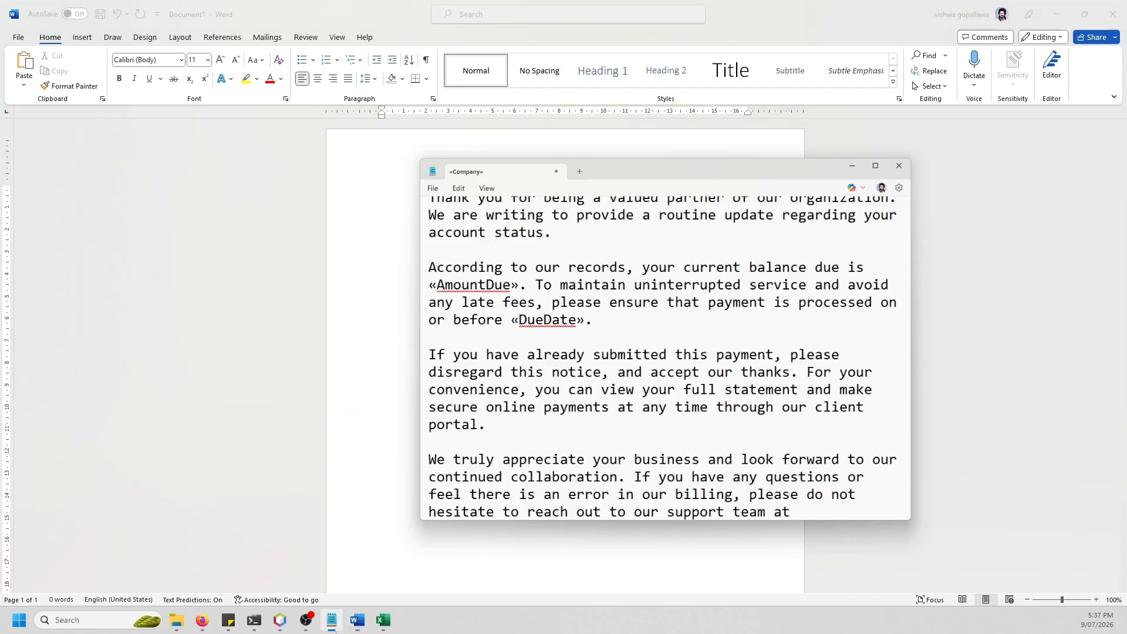
{"action": "scroll", "coordinate": [733, 312], "scroll_direction": "up", "scroll_amount": 5}
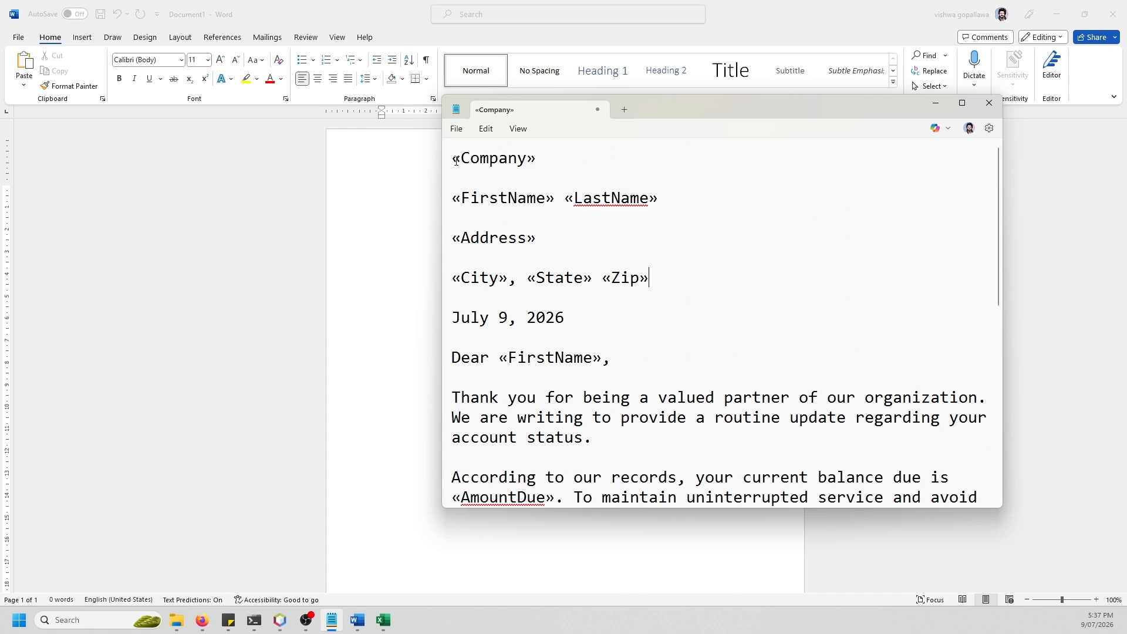
{"action": "left_click_drag", "start_coordinate": [455, 159], "coordinate": [790, 481]}
{"action": "left_click", "coordinate": [738, 313]}
{"action": "key", "text": "ctrl+a"}
{"action": "key", "text": "ctrl+c"}
{"action": "left_click", "coordinate": [389, 385]}
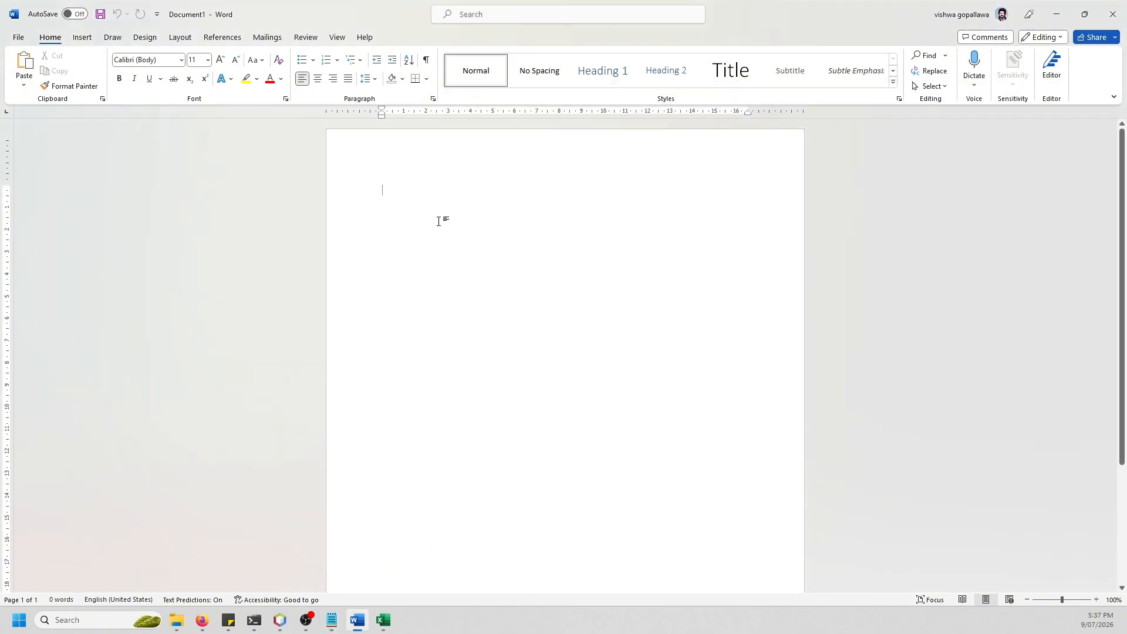
{"action": "key", "text": "ctrl+v"}
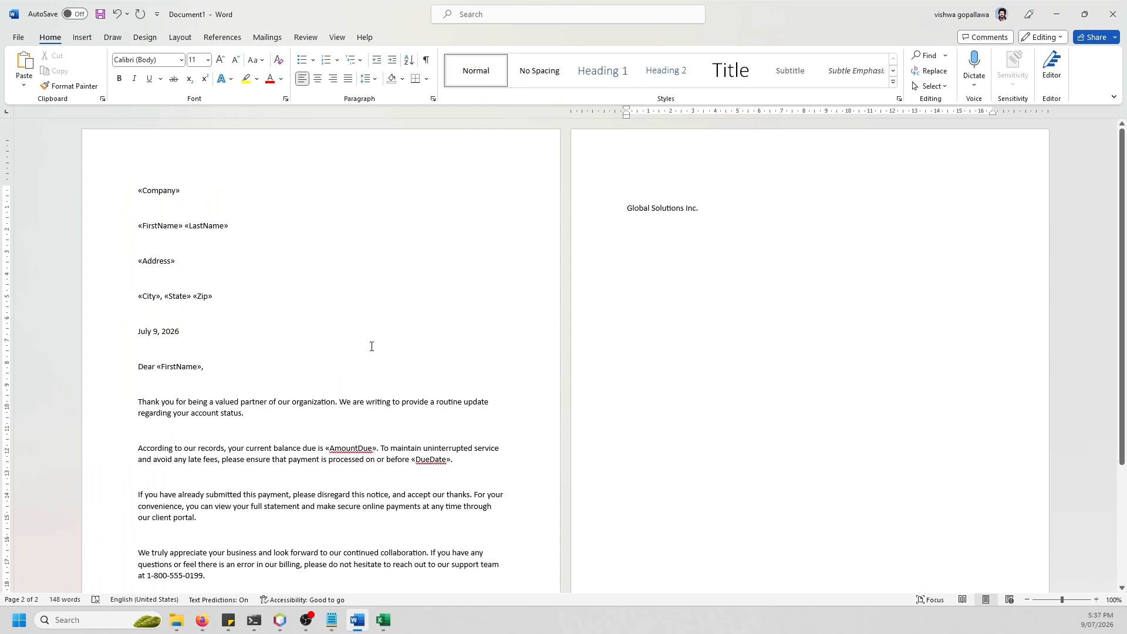
Delete the company, name and address placeholder lines above the date and the «FirstName» placeholder in the salutation
{"action": "left_click_drag", "start_coordinate": [234, 300], "coordinate": [138, 199]}
{"action": "key", "text": "Delete"}
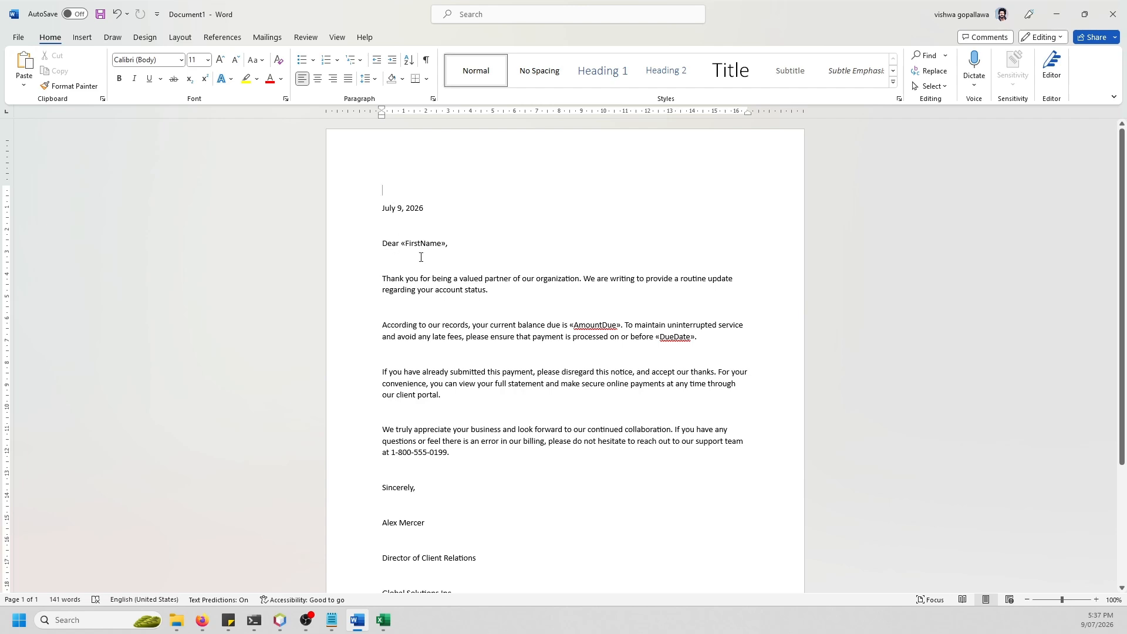
{"action": "left_click_drag", "start_coordinate": [402, 242], "coordinate": [446, 243]}
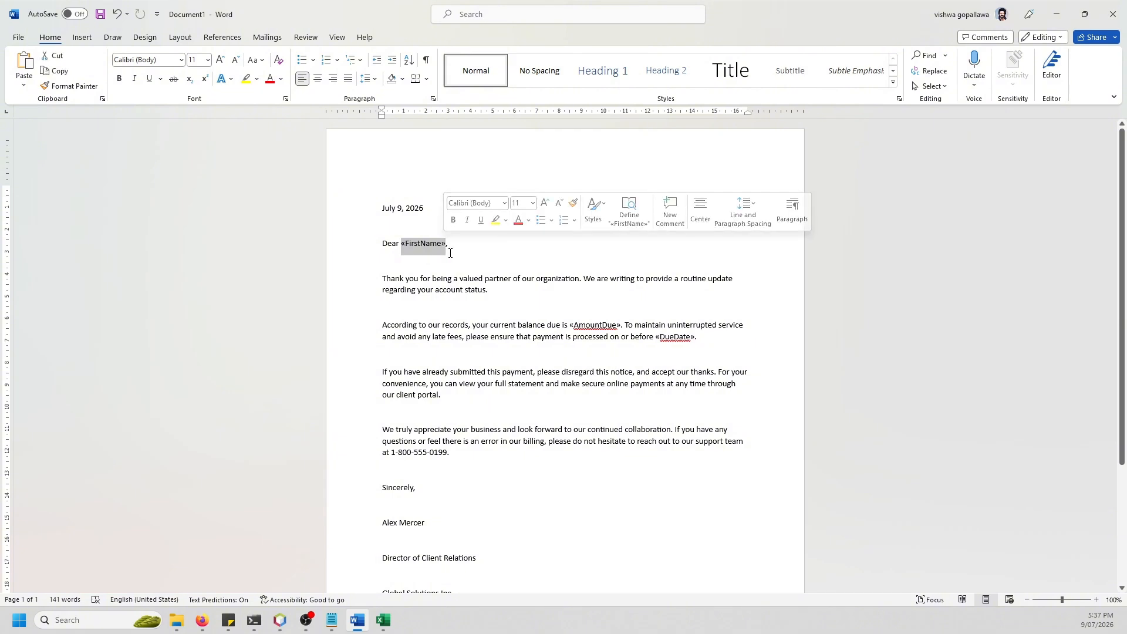
{"action": "key", "text": "Delete"}
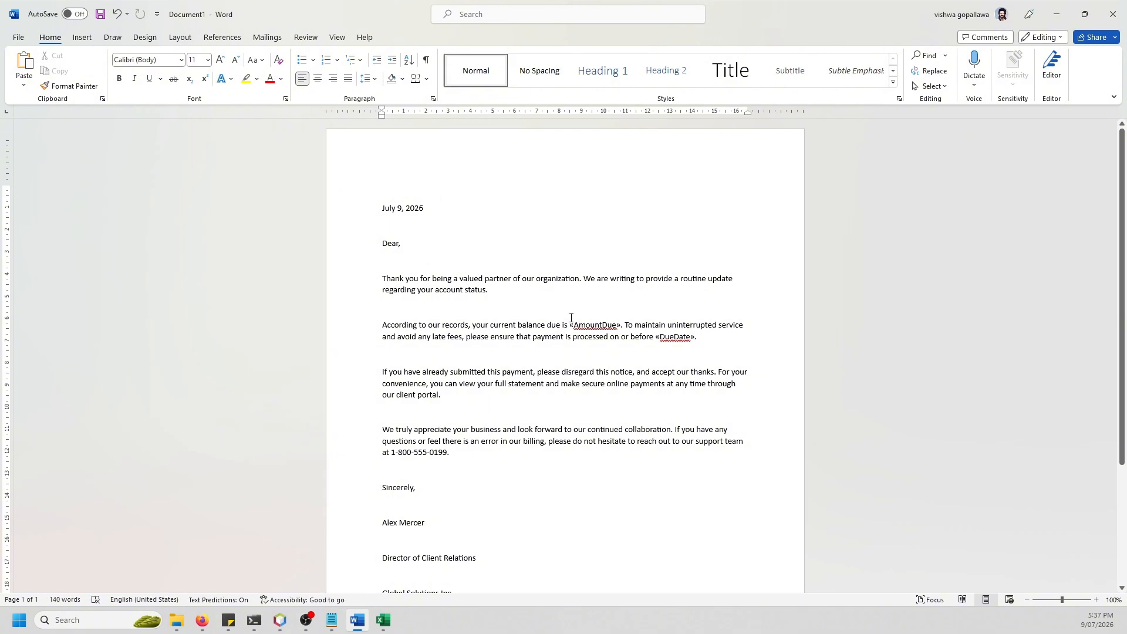
Replace the «AmountDue» and «DueDate» placeholders in the balance paragraph with rows of dots "......"
{"action": "left_click", "coordinate": [569, 323]}
{"action": "left_click_drag", "start_coordinate": [579, 324], "coordinate": [624, 325]}
{"action": "key", "text": "Delete"}
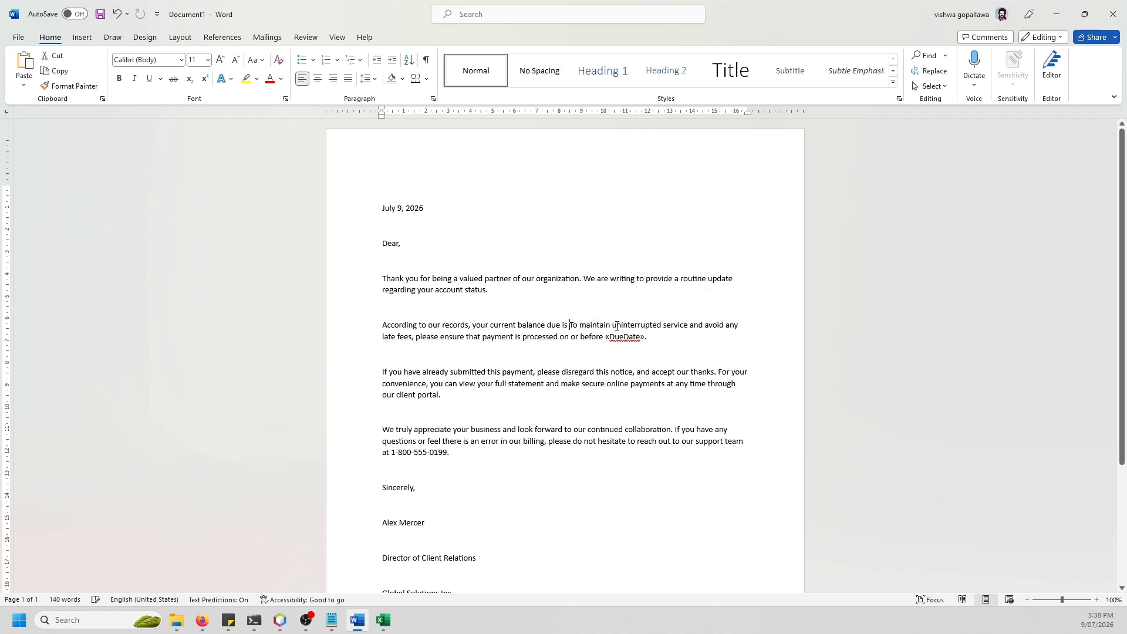
{"action": "type", "text": "......"}
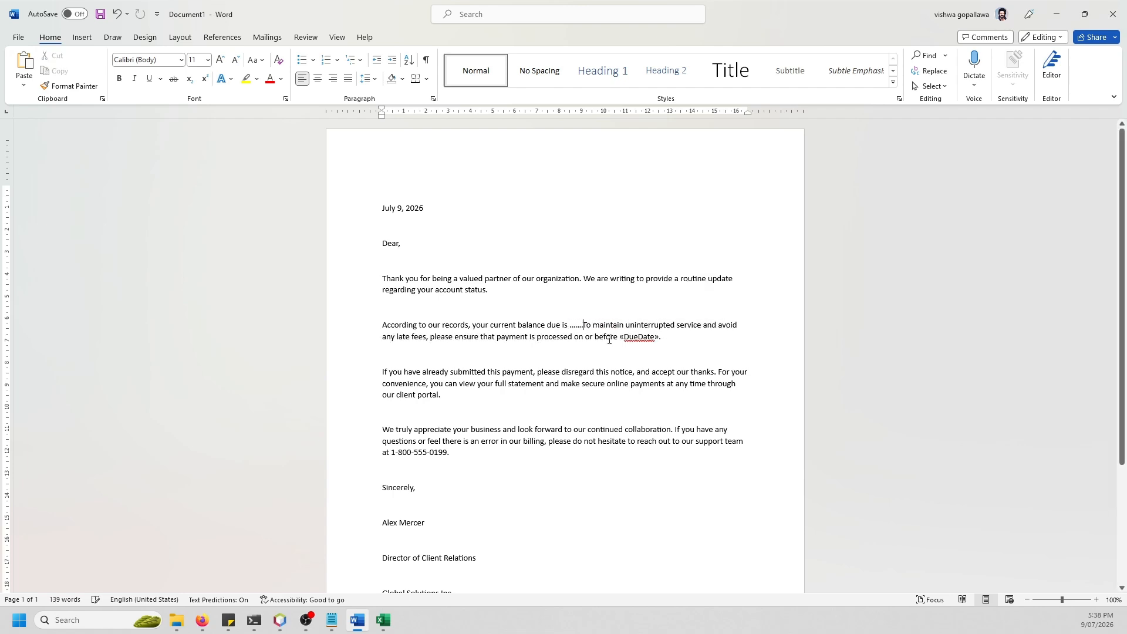
{"action": "left_click_drag", "start_coordinate": [620, 340], "coordinate": [660, 339]}
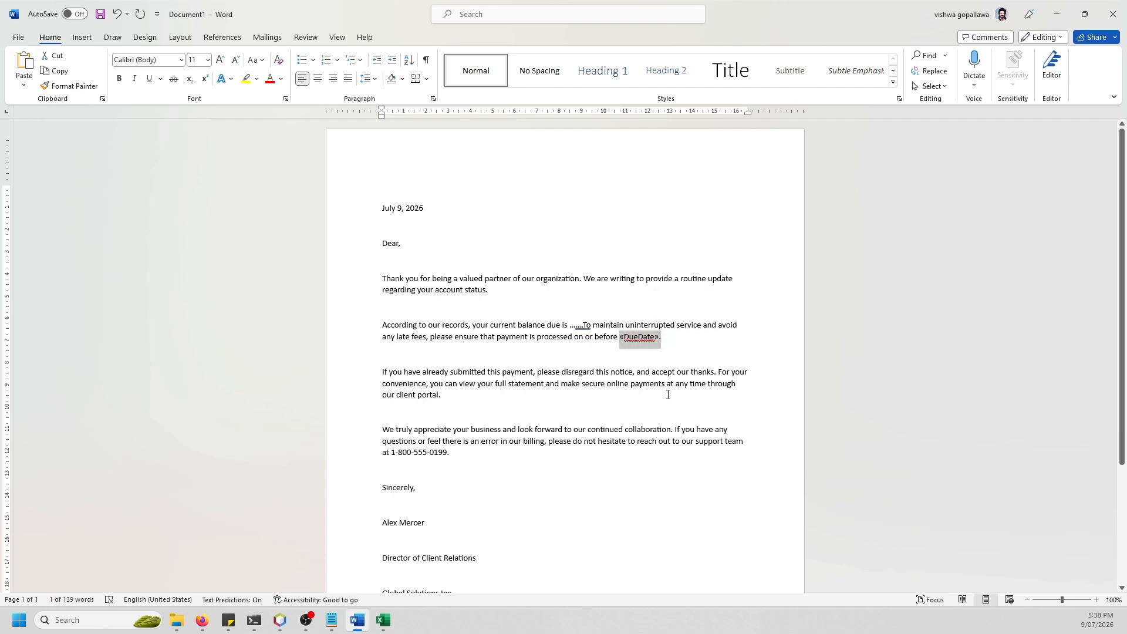
{"action": "key", "text": "Delete"}
{"action": "type", "text": "......"}
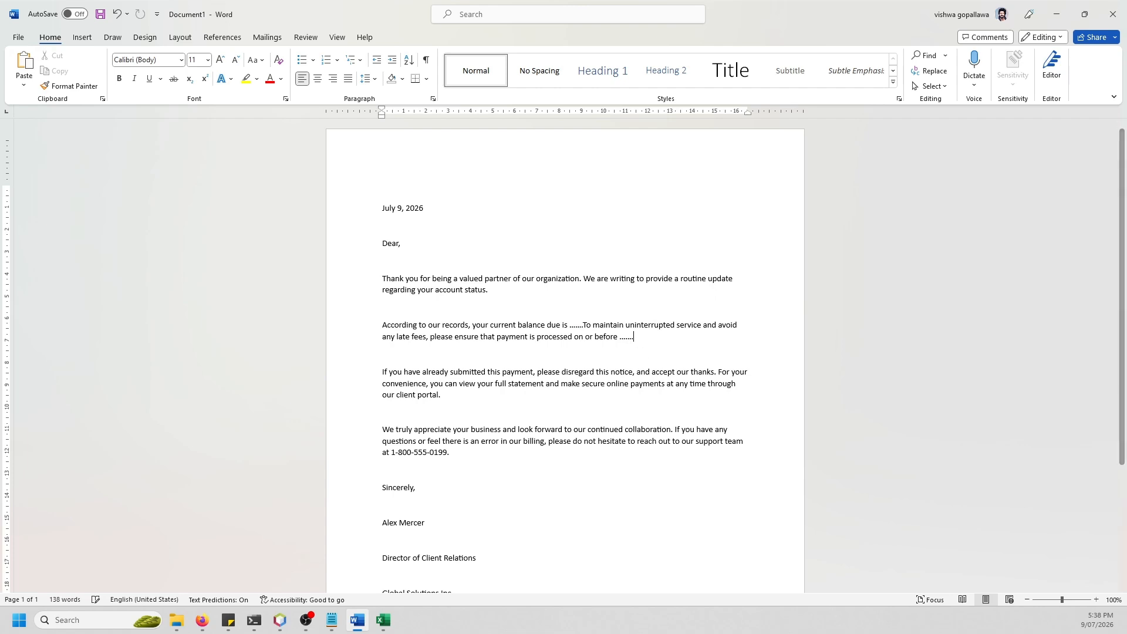
Remove the blank lines between the salutation and body paragraphs, and add a space before "To maintain"
{"action": "left_click", "coordinate": [438, 410]}
{"action": "key", "text": "BackSpace"}
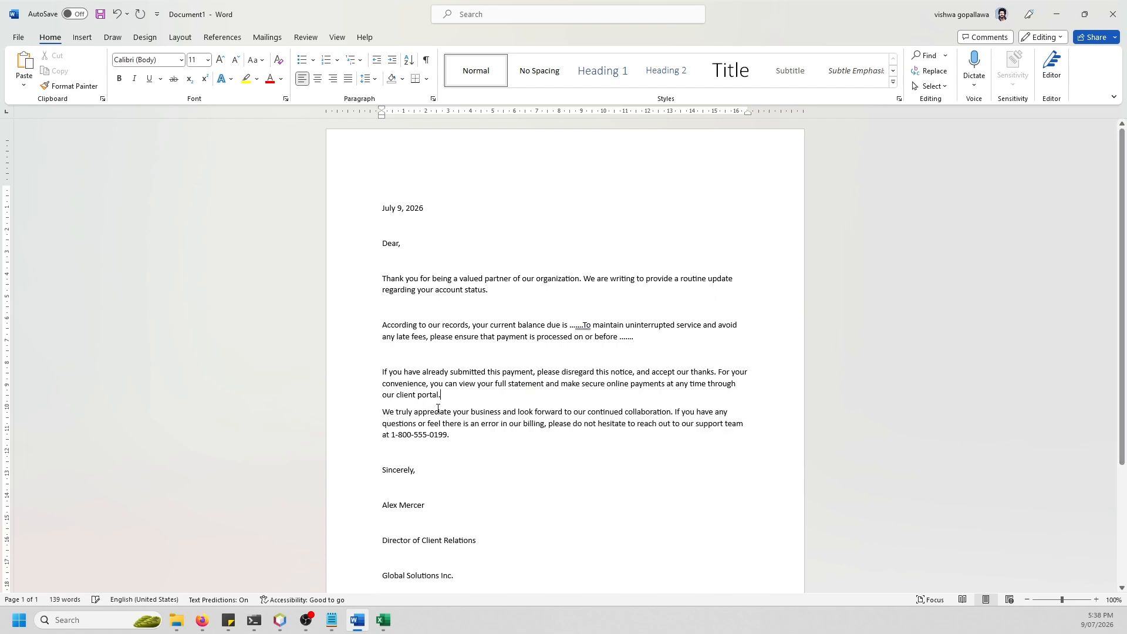
{"action": "left_click", "coordinate": [426, 350]}
{"action": "key", "text": "BackSpace"}
{"action": "left_click", "coordinate": [480, 303]}
{"action": "key", "text": "BackSpace"}
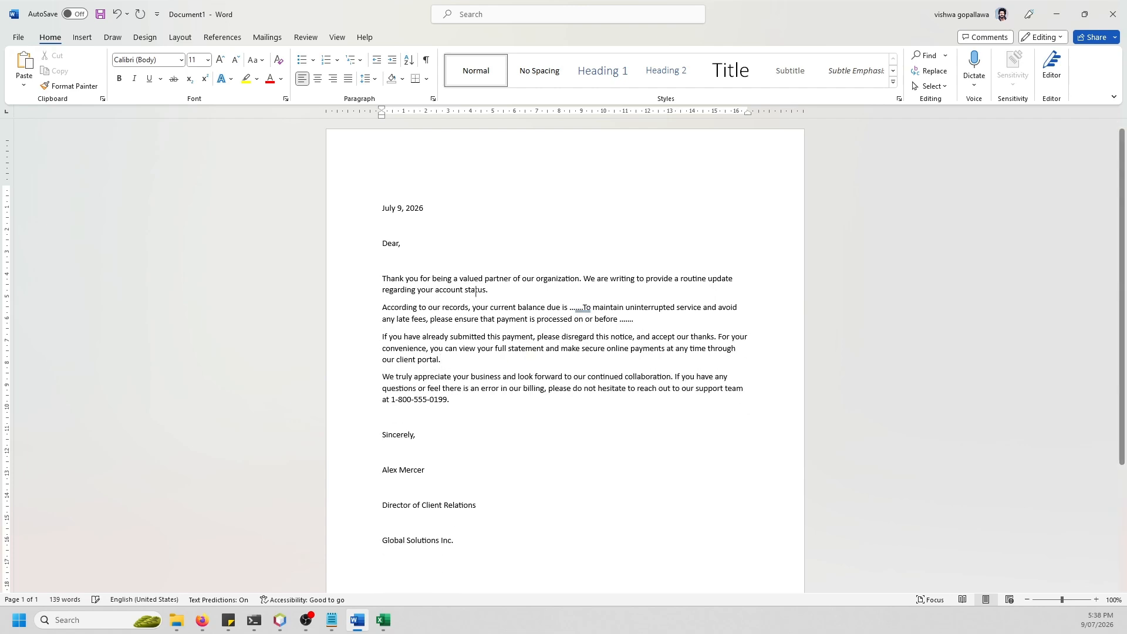
{"action": "left_click", "coordinate": [584, 310]}
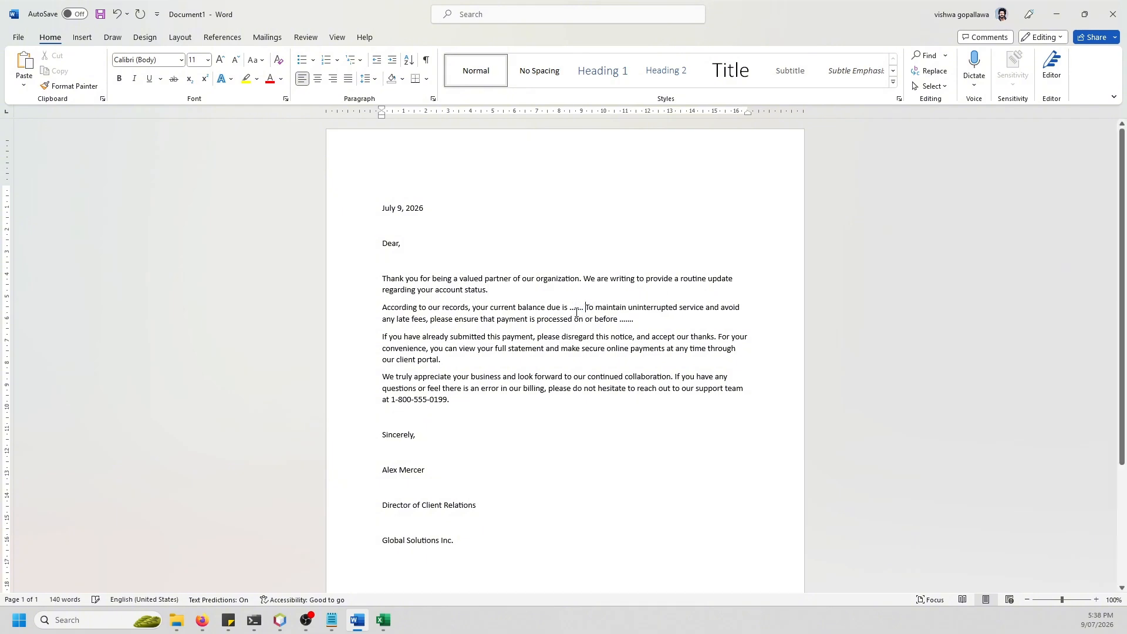
{"action": "left_click", "coordinate": [425, 258]}
{"action": "key", "text": "BackSpace"}
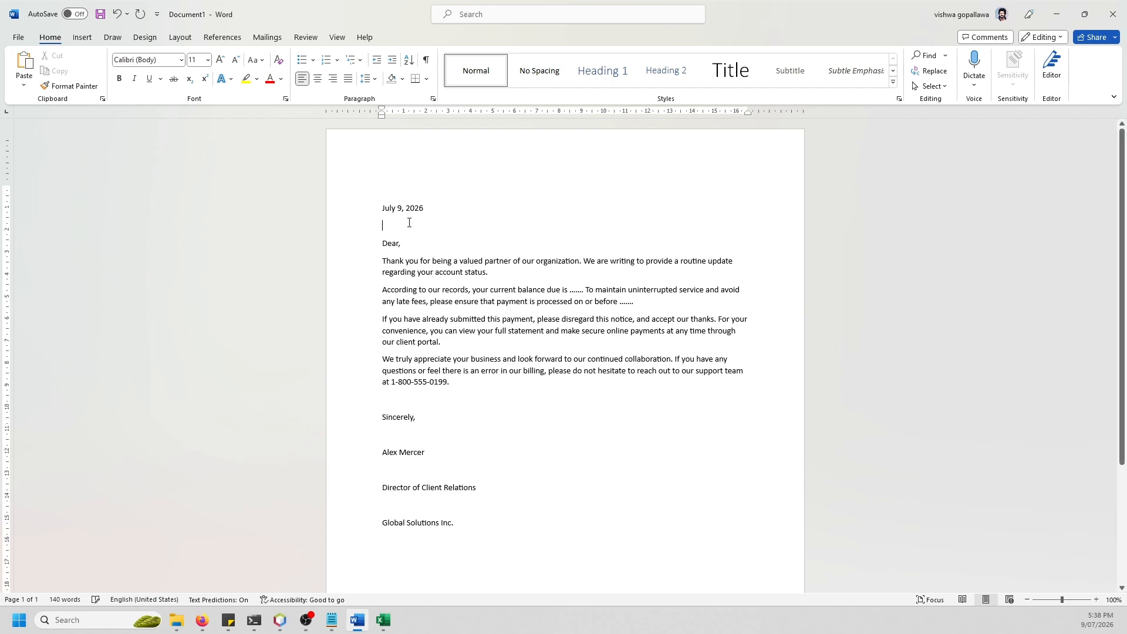
Remove the blank lines between the closing, signer's name, job title and company in the signature block
{"action": "scroll", "coordinate": [469, 396], "scroll_direction": "down", "scroll_amount": 1}
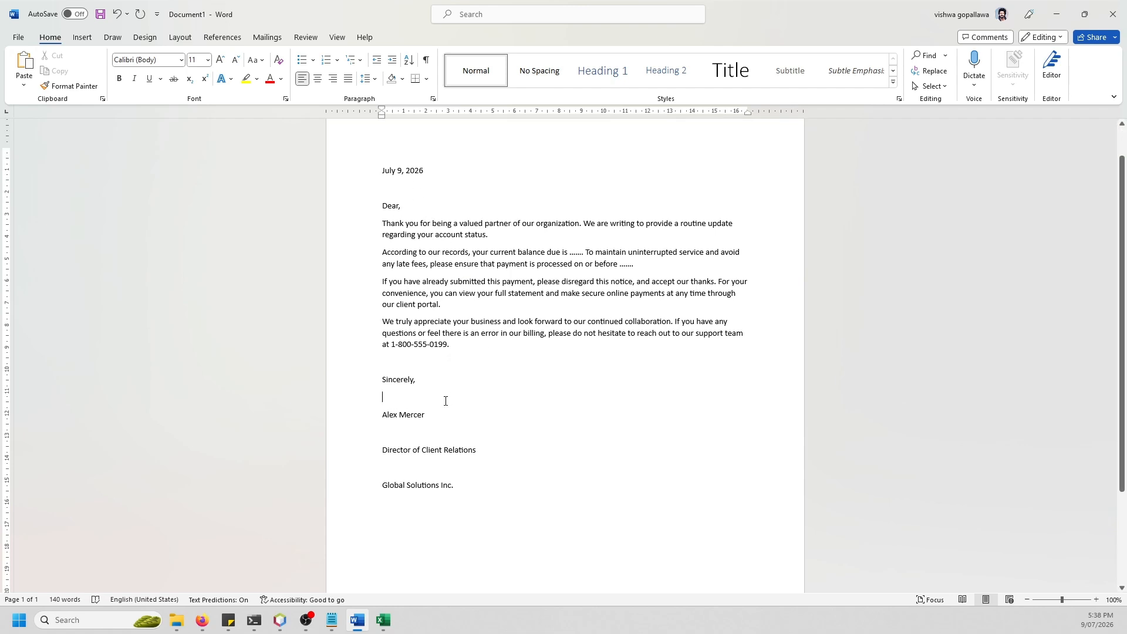
{"action": "left_click", "coordinate": [445, 400]}
{"action": "key", "text": "BackSpace"}
{"action": "left_click", "coordinate": [430, 418]}
{"action": "key", "text": "BackSpace"}
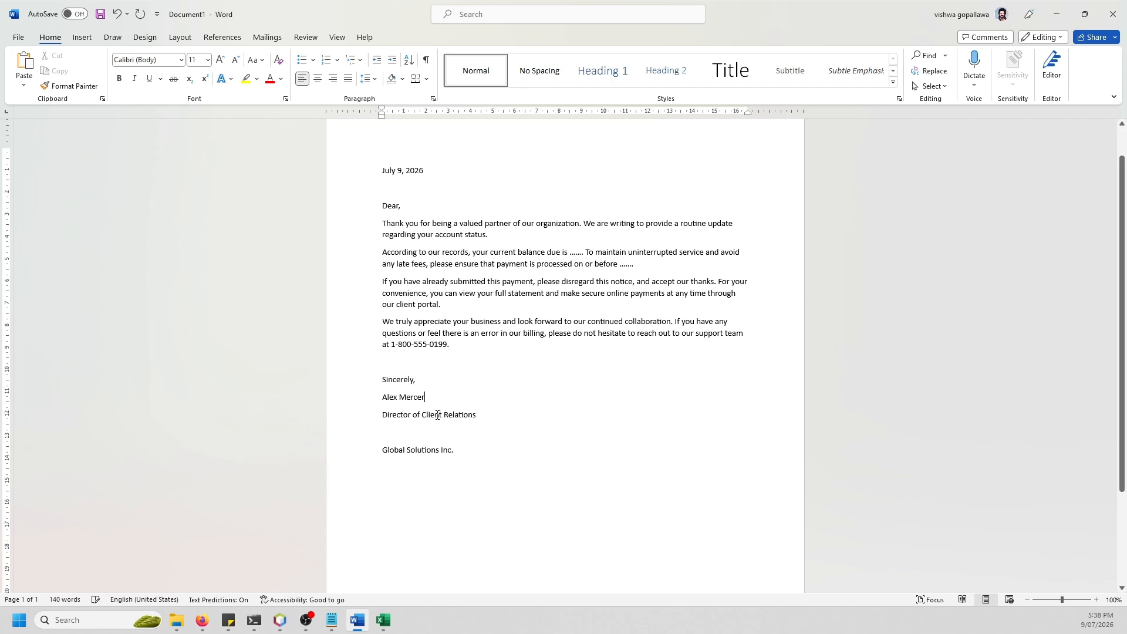
{"action": "left_click", "coordinate": [448, 437]}
{"action": "key", "text": "BackSpace"}
{"action": "scroll", "coordinate": [507, 428], "scroll_direction": "down", "scroll_amount": 1}
{"action": "scroll", "coordinate": [507, 428], "scroll_direction": "up", "scroll_amount": 1}
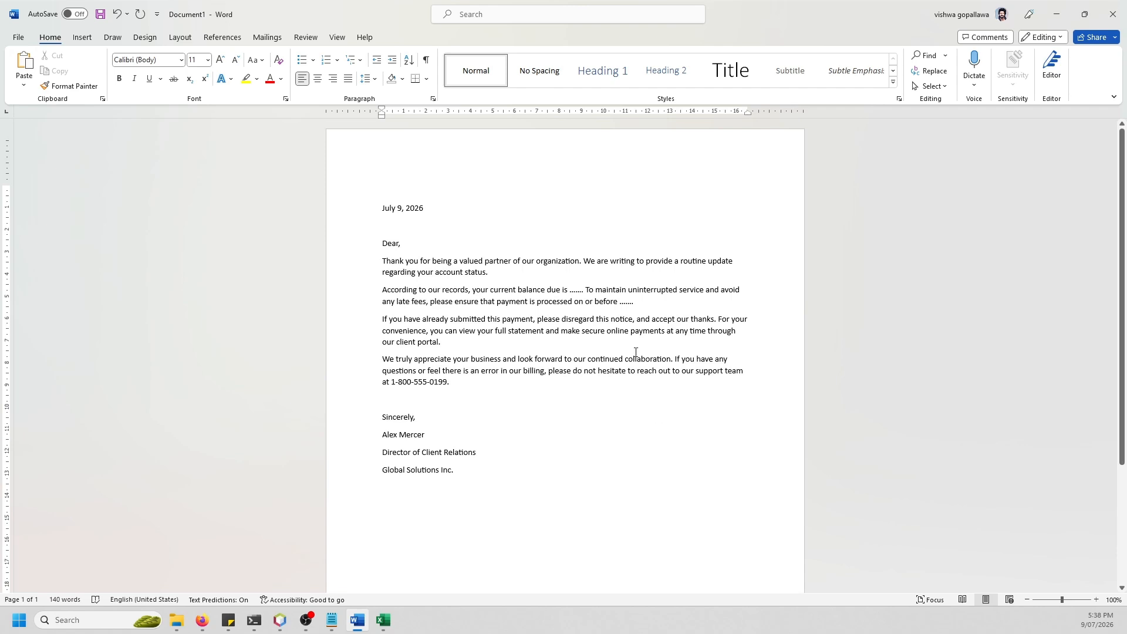
Review the whole letter from the date to the signature and the dotted gap for the balance due
{"action": "scroll", "coordinate": [635, 376], "scroll_direction": "down", "scroll_amount": 5}
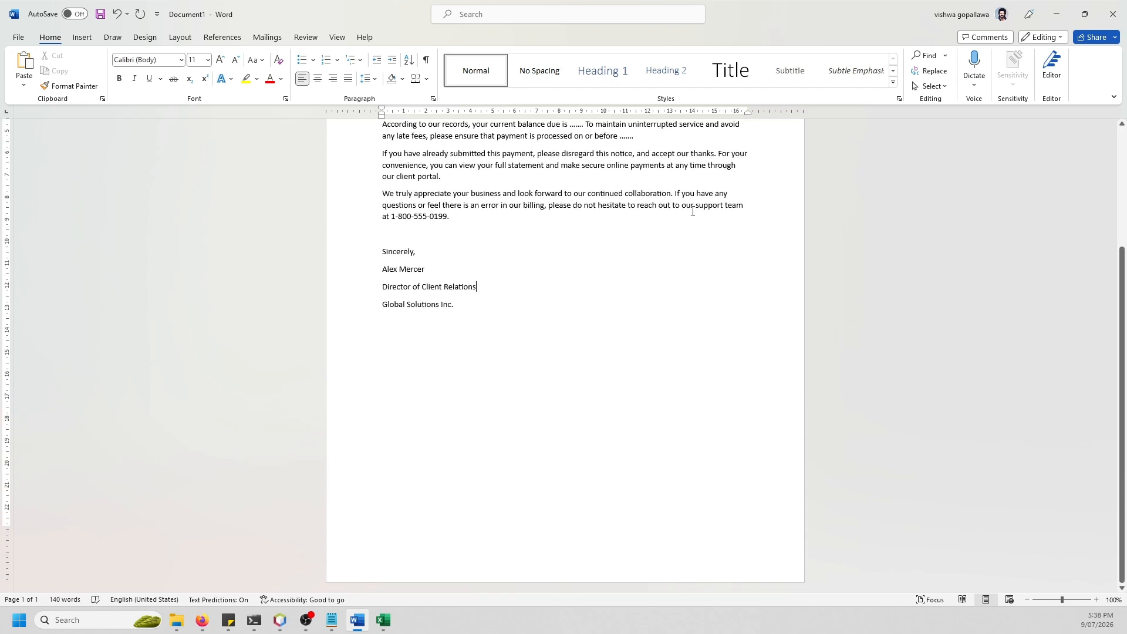
{"action": "scroll", "coordinate": [561, 362], "scroll_direction": "up", "scroll_amount": 5}
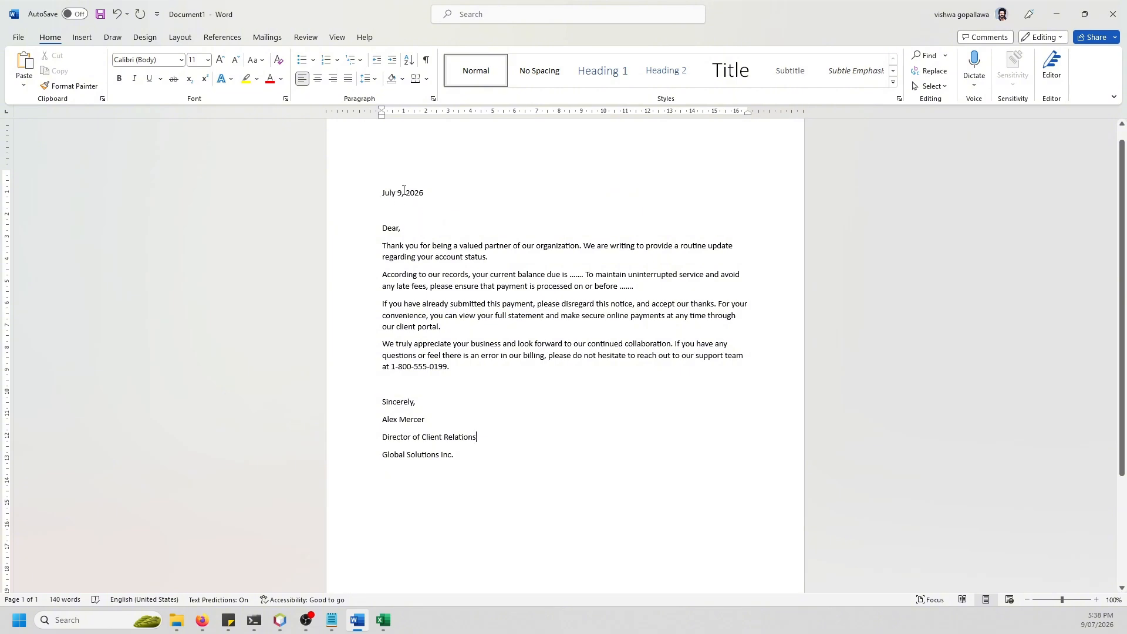
{"action": "left_click_drag", "start_coordinate": [379, 194], "coordinate": [536, 478]}
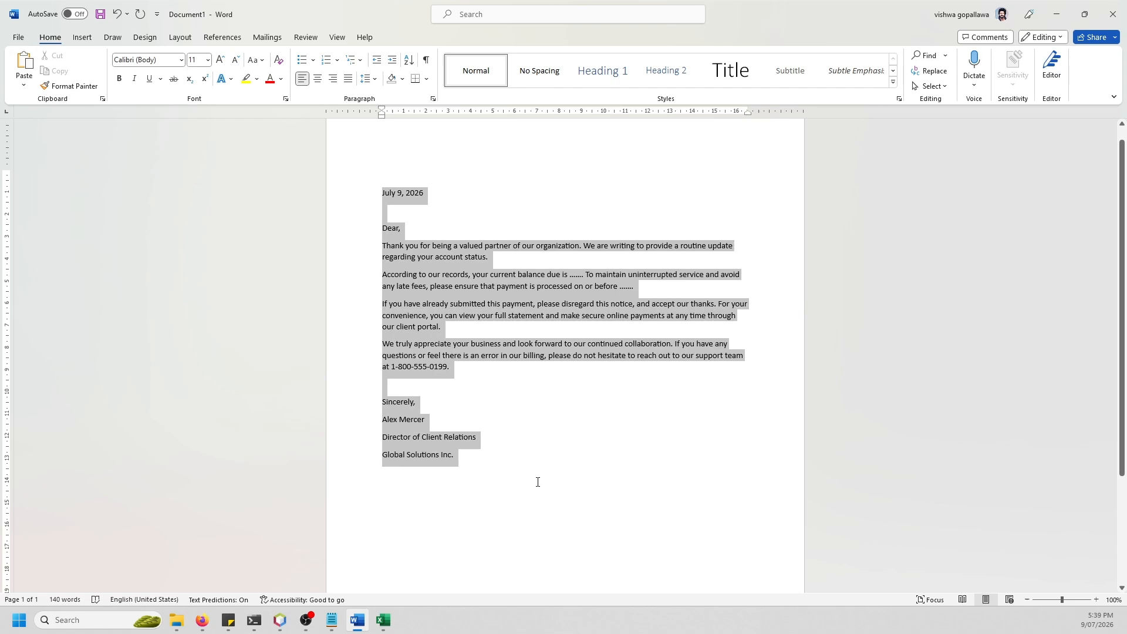
{"action": "left_click", "coordinate": [529, 406]}
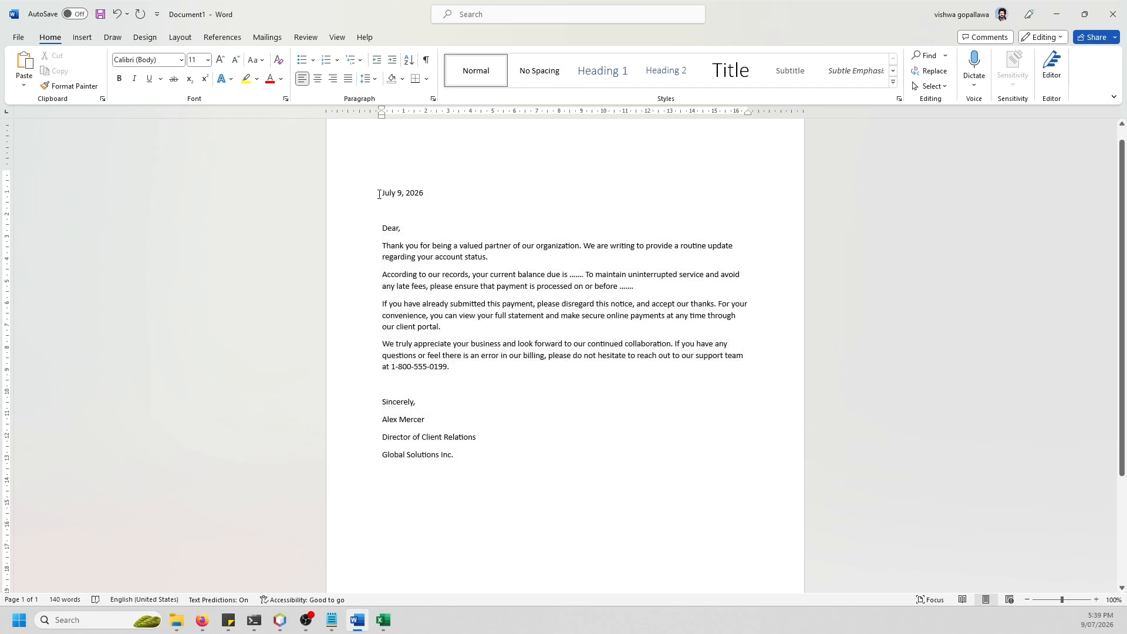
{"action": "left_click_drag", "start_coordinate": [379, 193], "coordinate": [498, 466]}
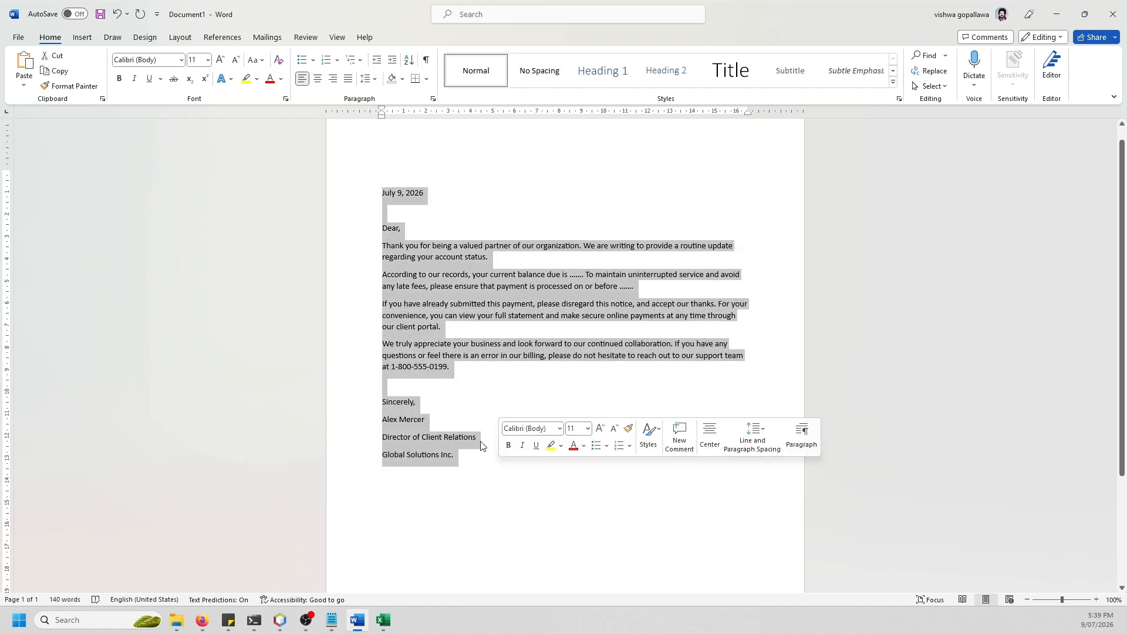
{"action": "left_click", "coordinate": [513, 276]}
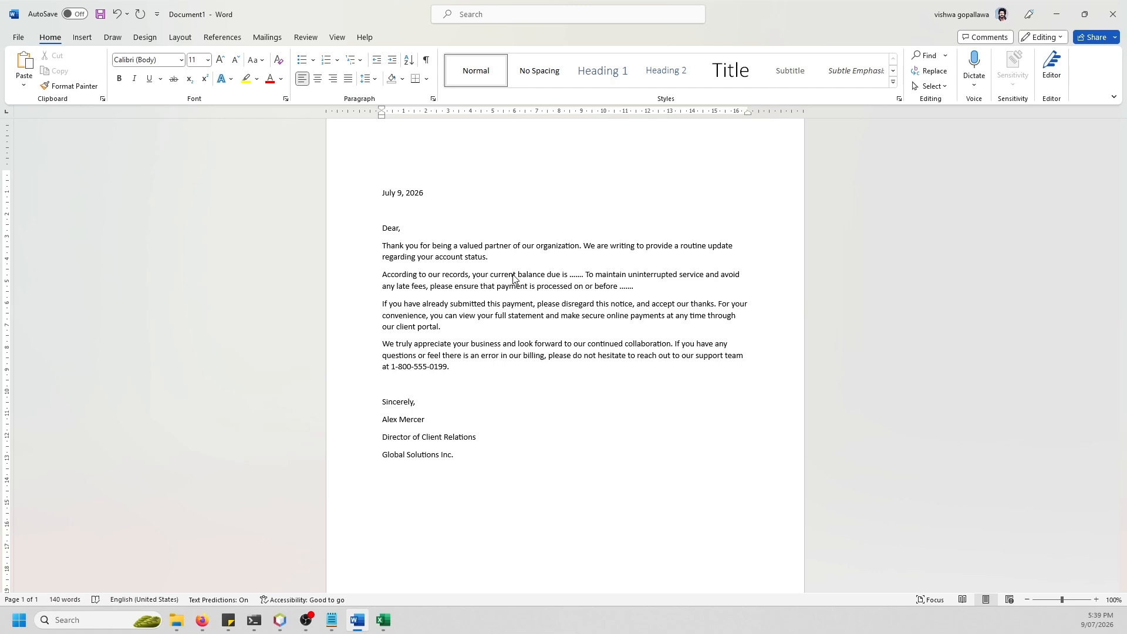
{"action": "left_click", "coordinate": [570, 282]}
{"action": "left_click", "coordinate": [554, 264]}
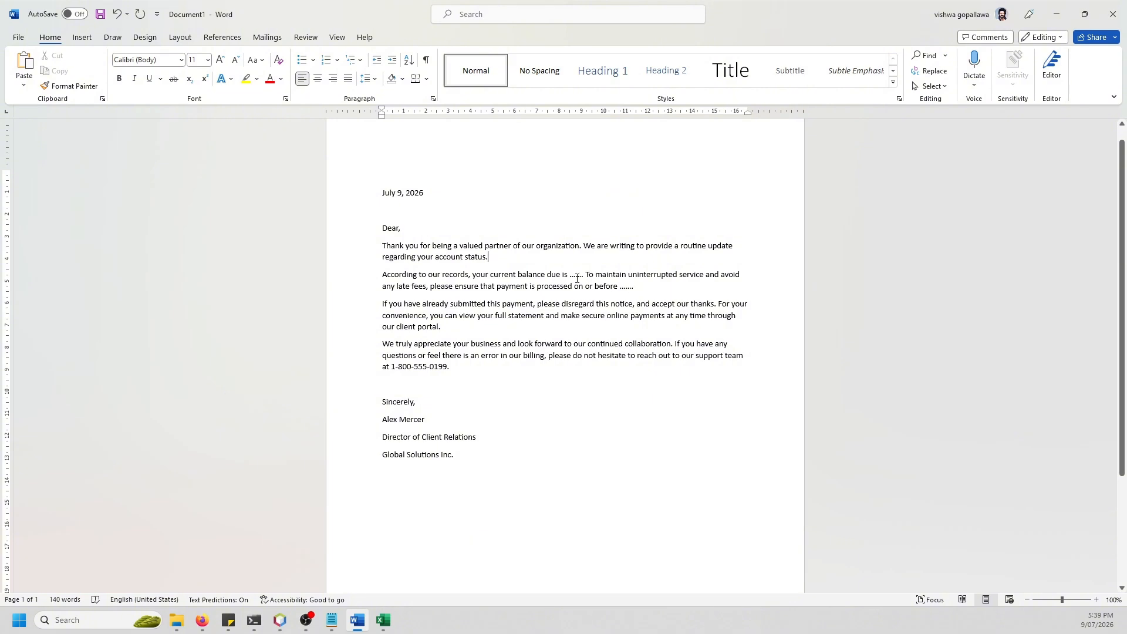
{"action": "left_click_drag", "start_coordinate": [569, 277], "coordinate": [584, 277]}
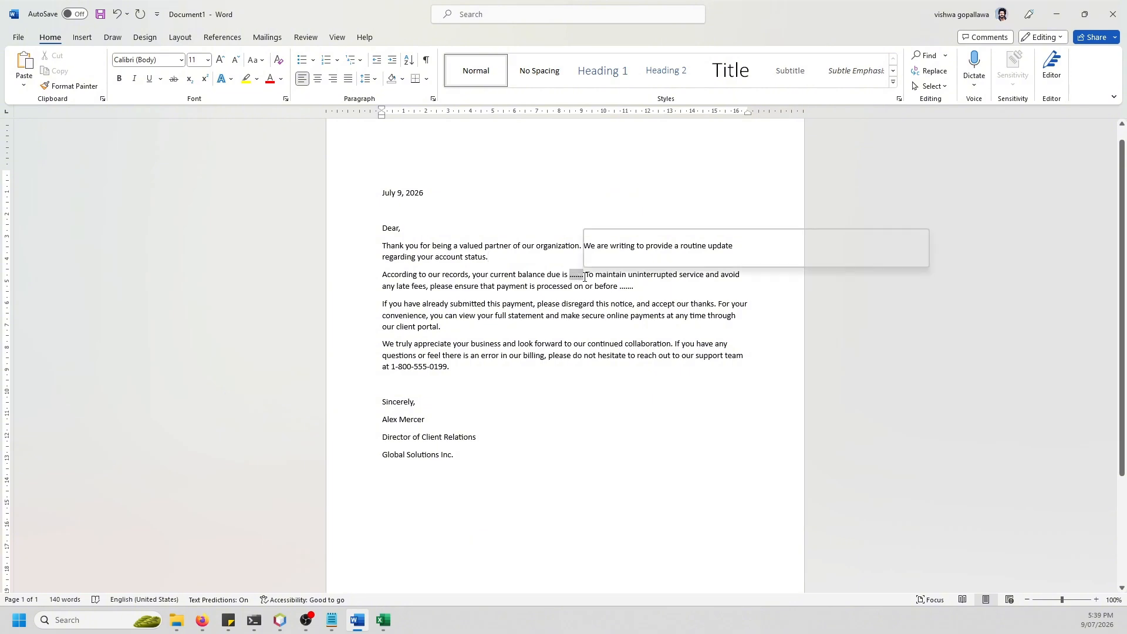
Add dotted placeholders before the comma in the "Dear" line and on the empty line above the date
{"action": "left_click", "coordinate": [466, 228]}
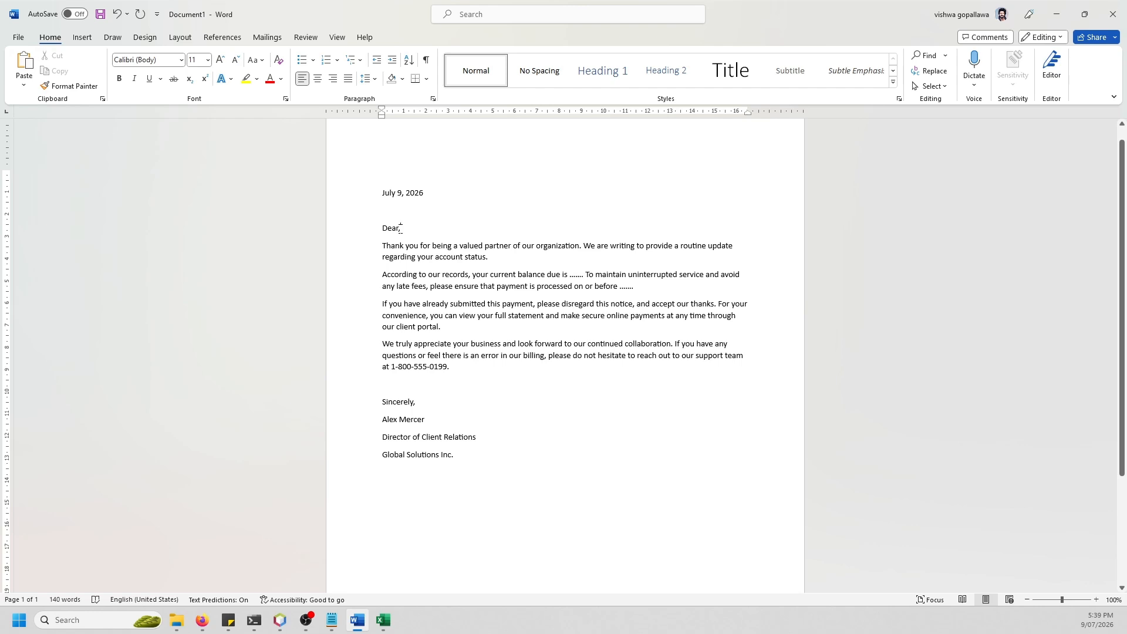
{"action": "type", "text": "..........."}
{"action": "double_click", "coordinate": [403, 175]}
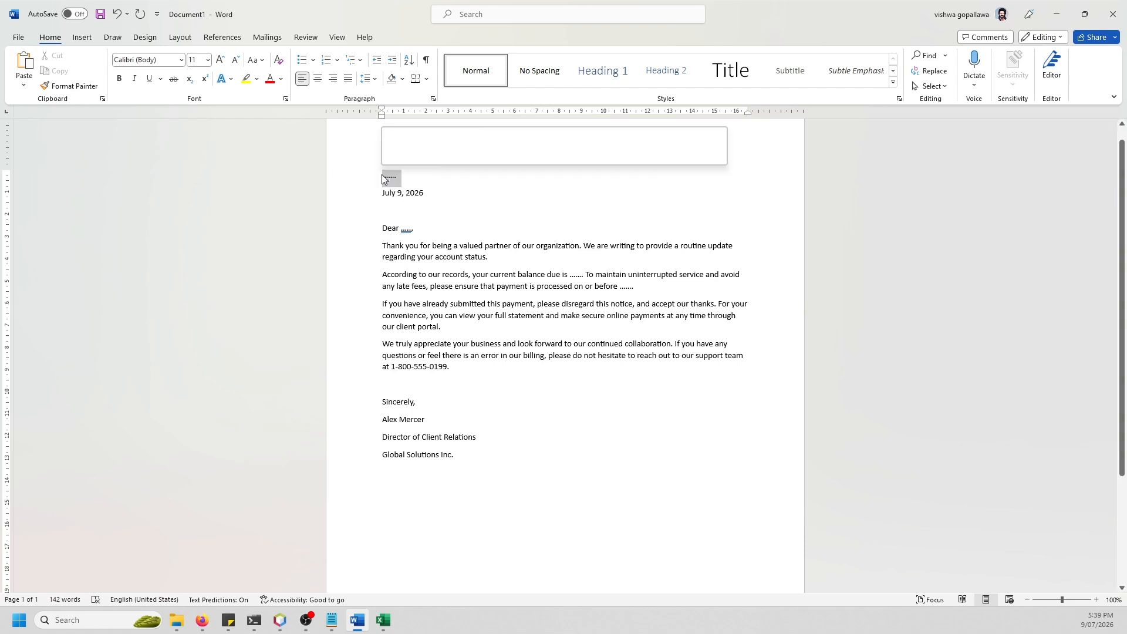
{"action": "double_click", "coordinate": [405, 228]}
{"action": "left_click", "coordinate": [516, 254]}
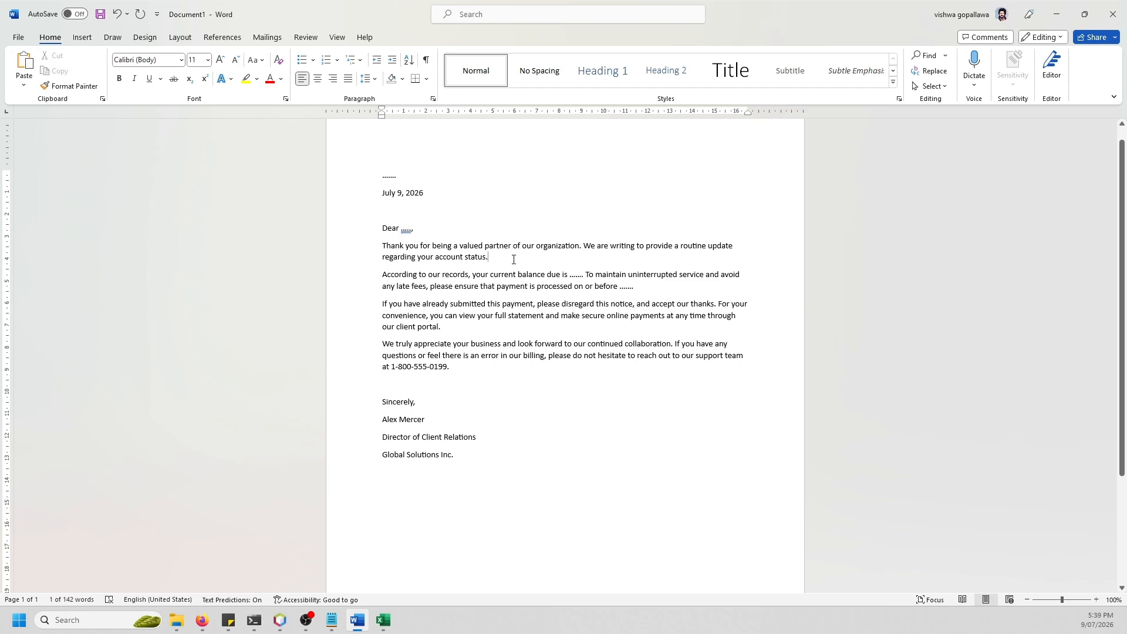
{"action": "scroll", "coordinate": [558, 342], "scroll_direction": "down", "scroll_amount": 3}
{"action": "scroll", "coordinate": [557, 342], "scroll_direction": "up", "scroll_amount": 3}
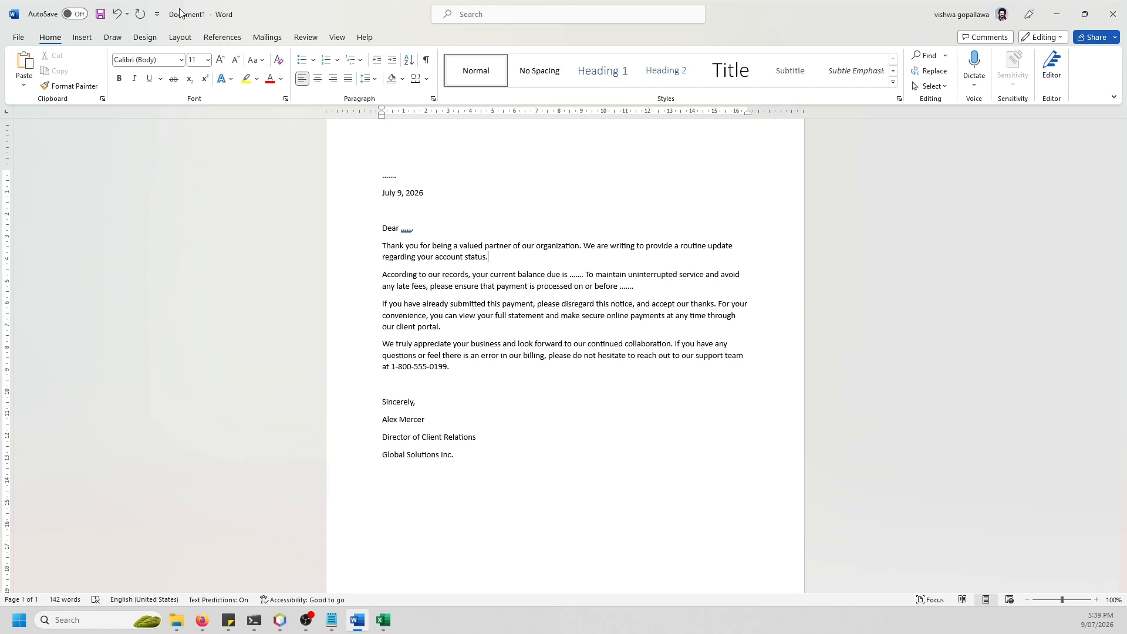
Bring up the mail merge commands and examine the document types offered for starting a mail merge
{"action": "left_click", "coordinate": [267, 41]}
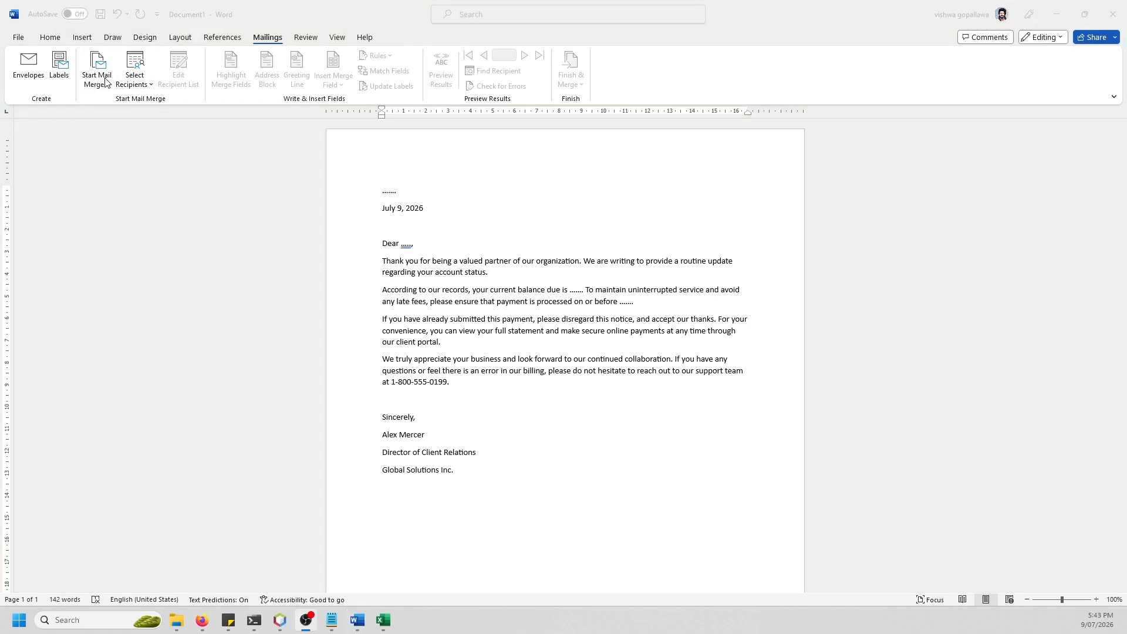
{"action": "left_click", "coordinate": [105, 82]}
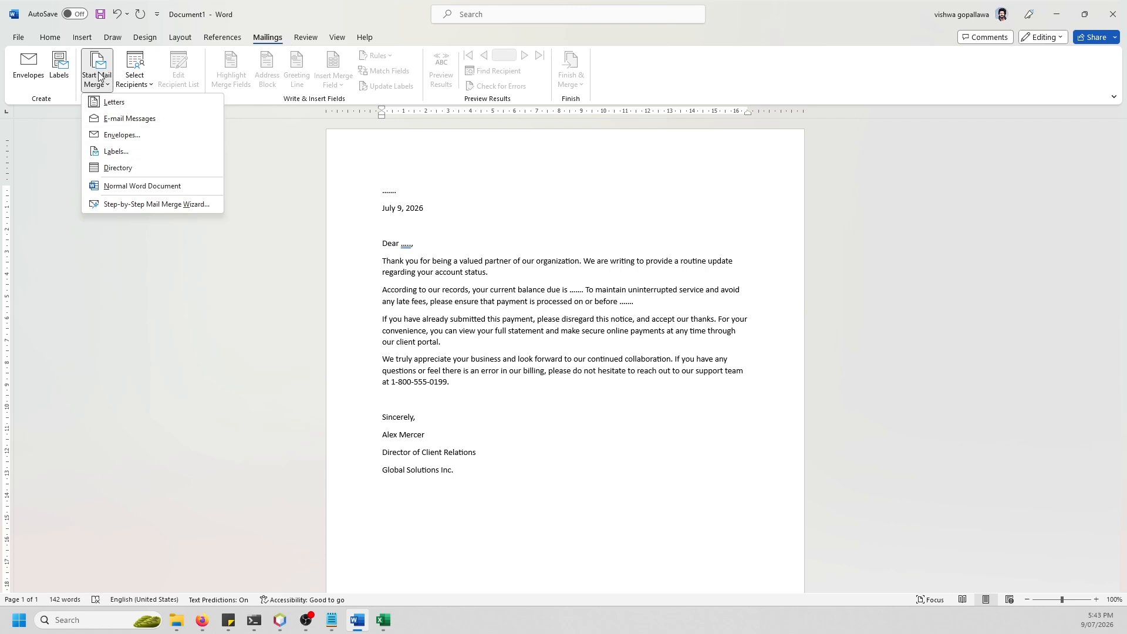
{"action": "left_click", "coordinate": [108, 85]}
{"action": "left_click", "coordinate": [108, 85]}
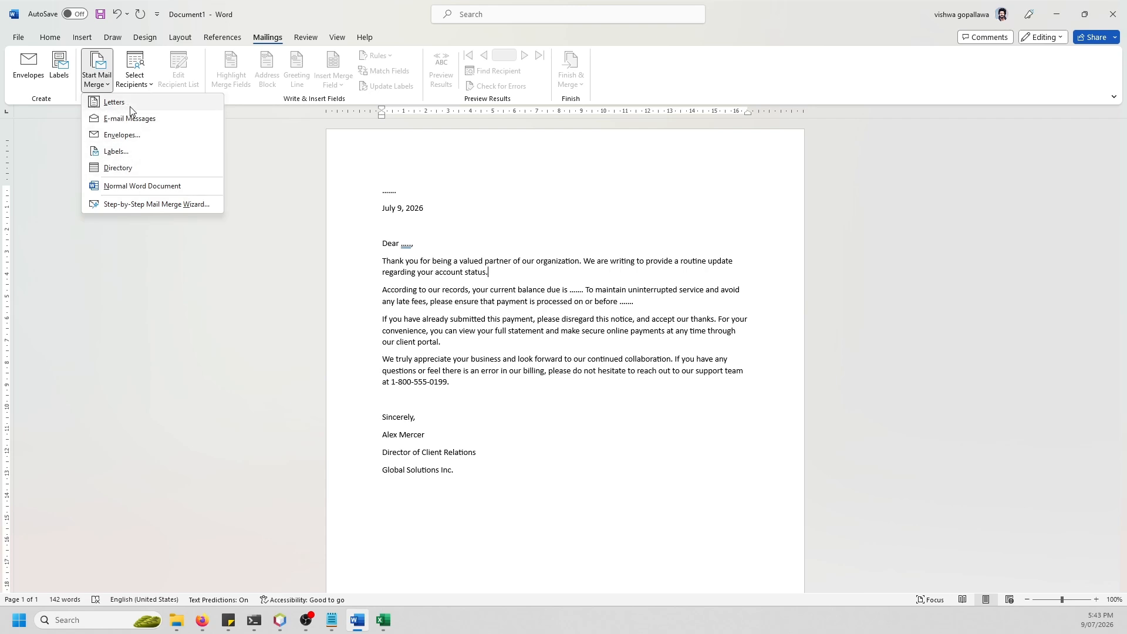
{"action": "left_click", "coordinate": [95, 86]}
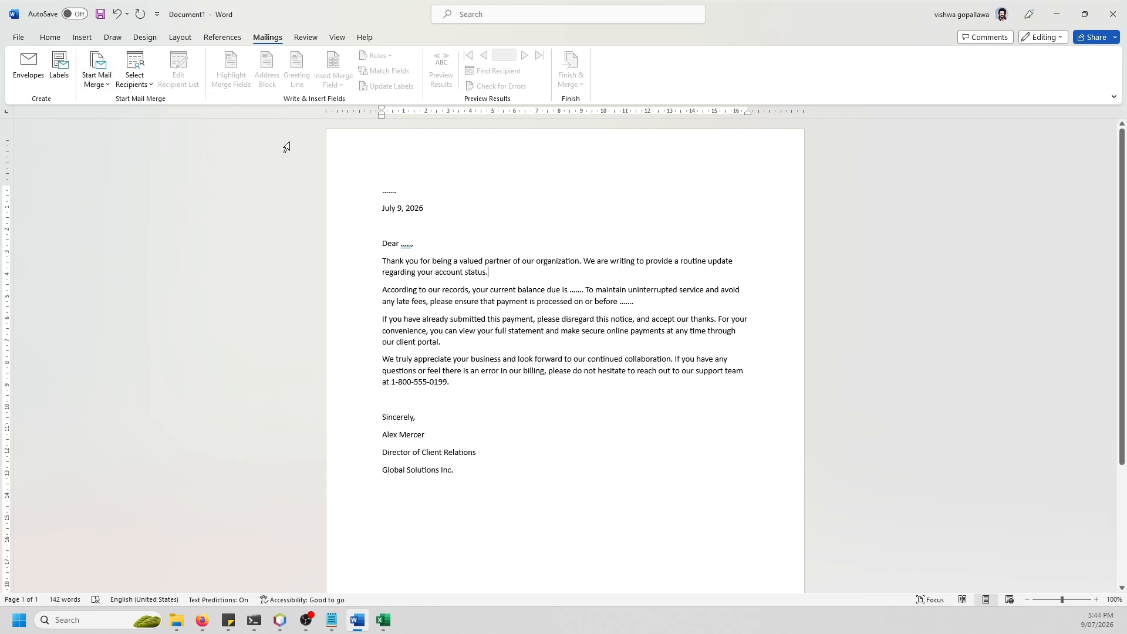
Start typing a new recipient list, add a second blank entry and look through the default address columns
{"action": "left_click", "coordinate": [136, 88]}
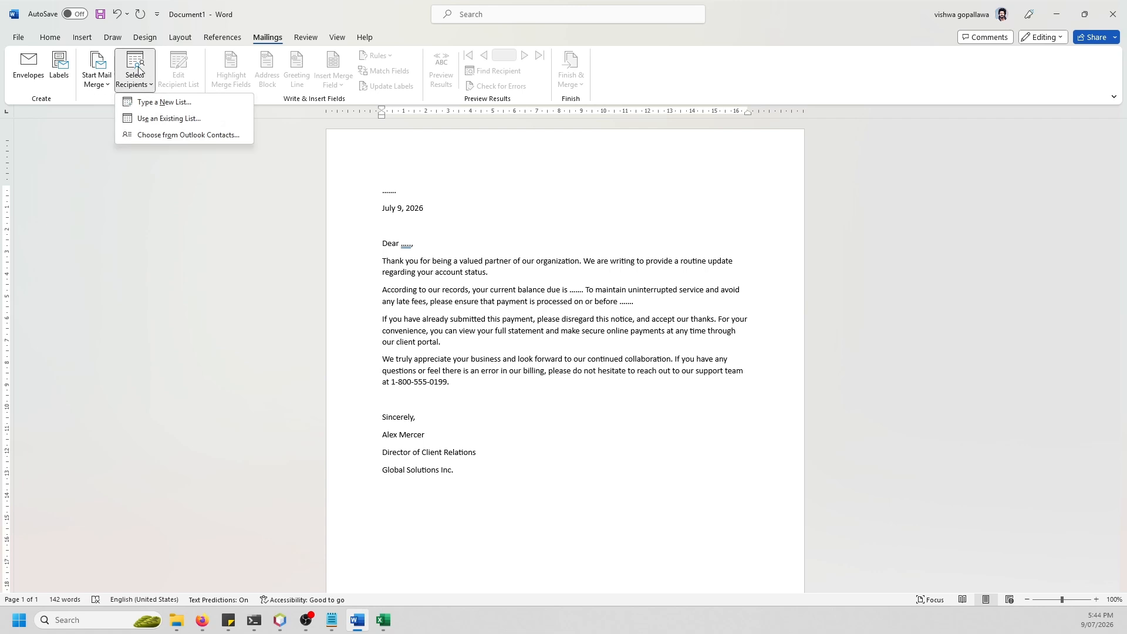
{"action": "left_click", "coordinate": [108, 86]}
{"action": "left_click", "coordinate": [136, 88]}
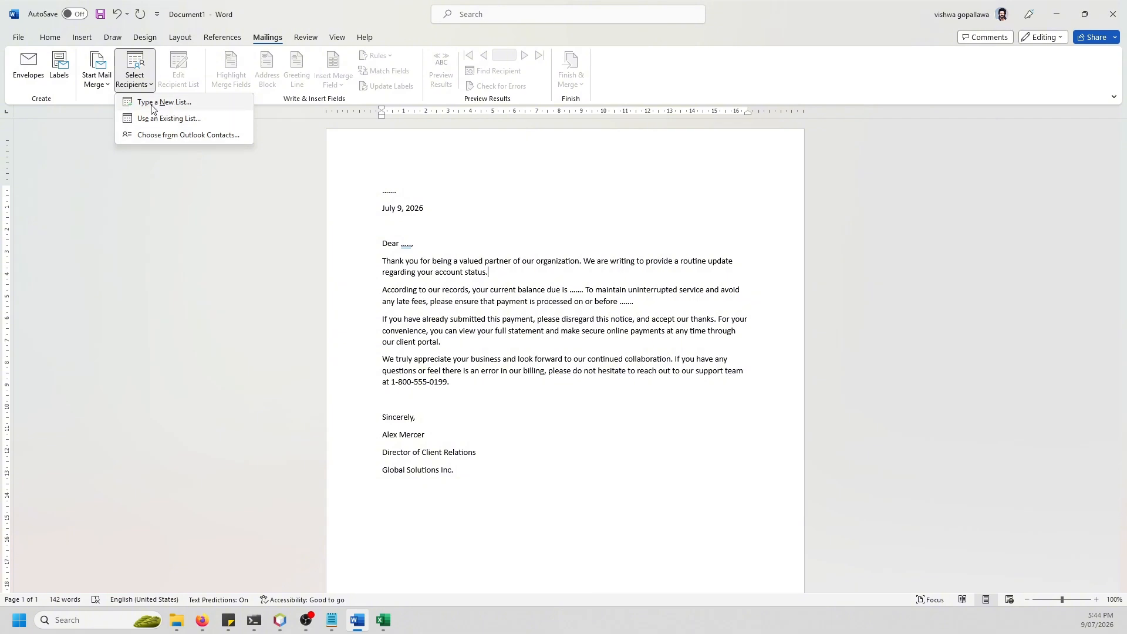
{"action": "left_click", "coordinate": [180, 103]}
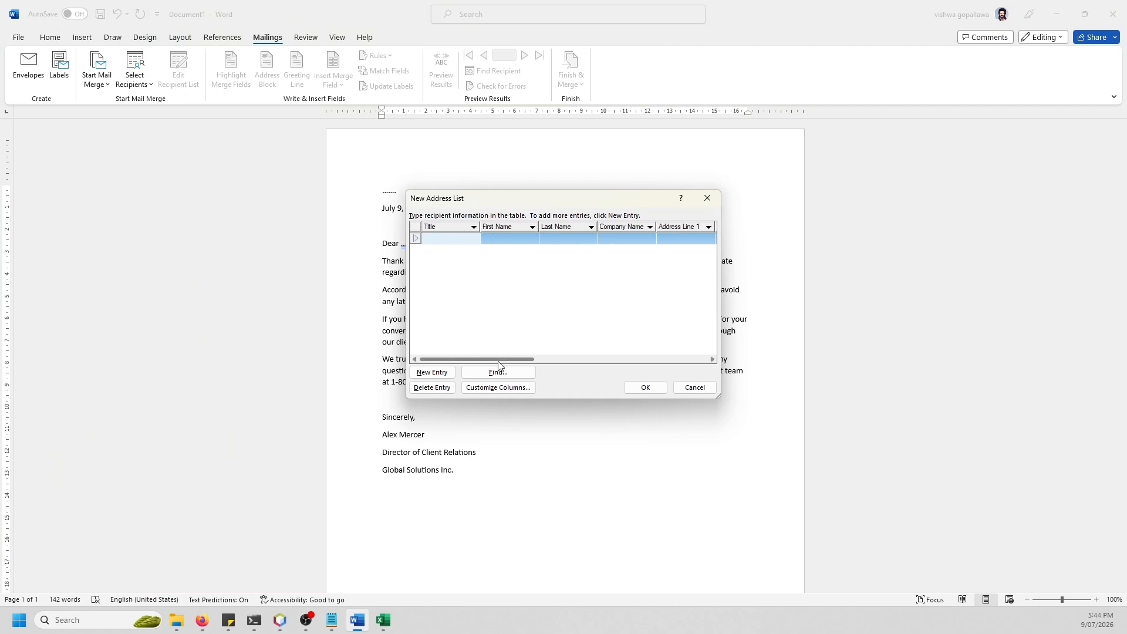
{"action": "mouse_move", "coordinate": [499, 359]}
{"action": "left_mouse_down"}
{"action": "mouse_move", "coordinate": [663, 357]}
{"action": "mouse_move", "coordinate": [493, 355]}
{"action": "left_mouse_up"}
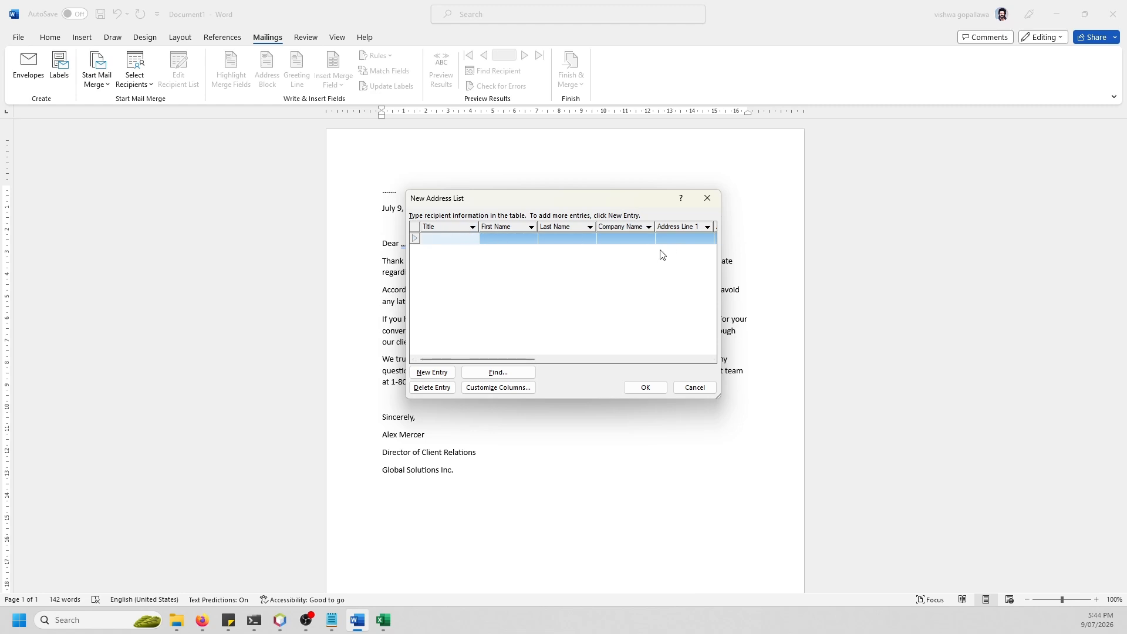
{"action": "mouse_move", "coordinate": [501, 358]}
{"action": "left_mouse_down"}
{"action": "mouse_move", "coordinate": [663, 358]}
{"action": "mouse_move", "coordinate": [497, 373]}
{"action": "left_mouse_up"}
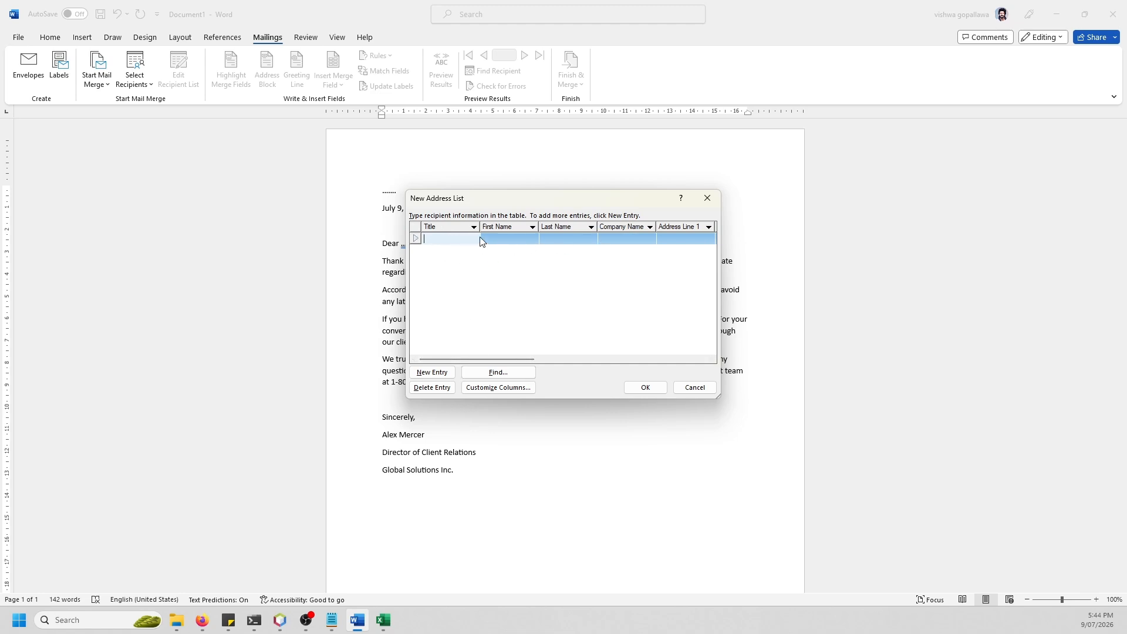
{"action": "left_click", "coordinate": [443, 376]}
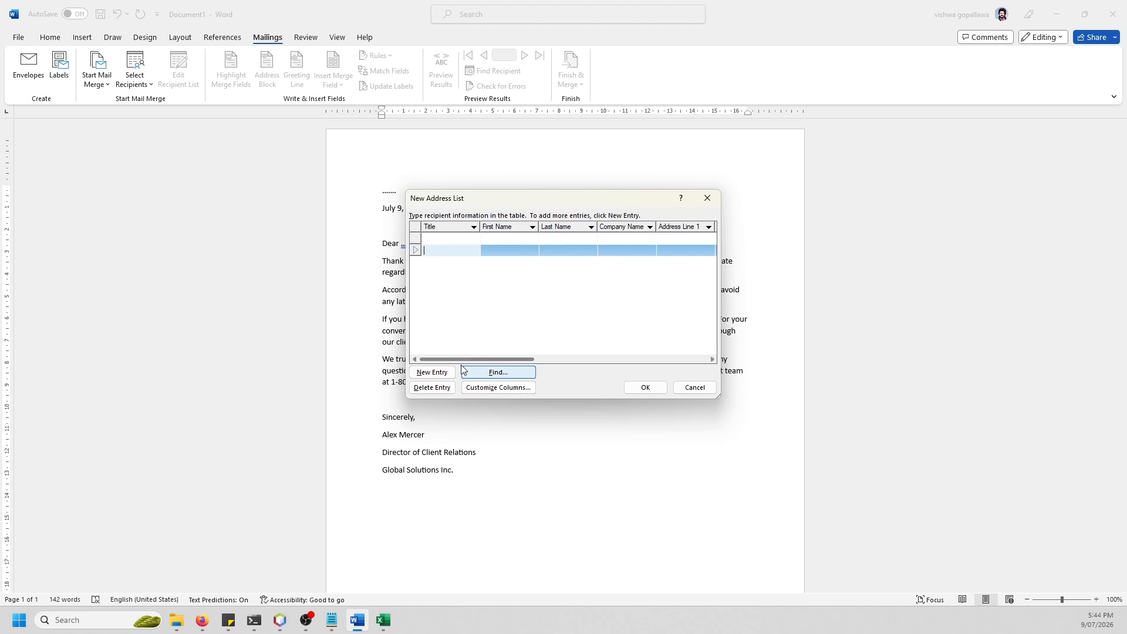
{"action": "left_click_drag", "start_coordinate": [460, 359], "coordinate": [418, 376]}
{"action": "left_click_drag", "start_coordinate": [484, 357], "coordinate": [642, 349]}
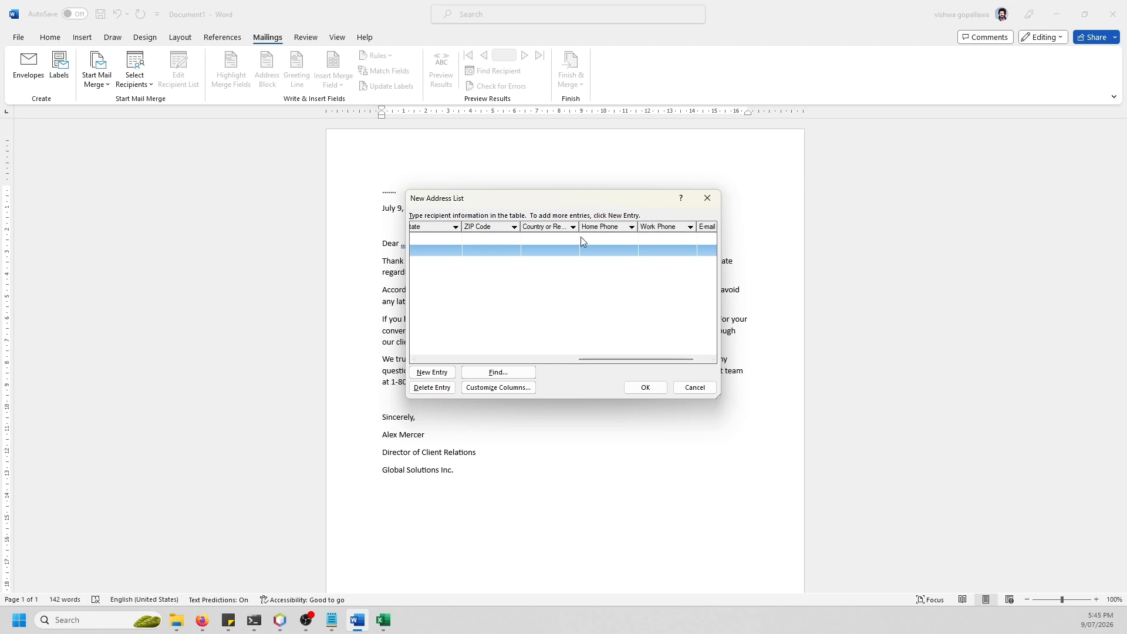
Customize the new address list's columns by deleting the Home Phone and Work Phone fields
{"action": "left_click", "coordinate": [502, 390]}
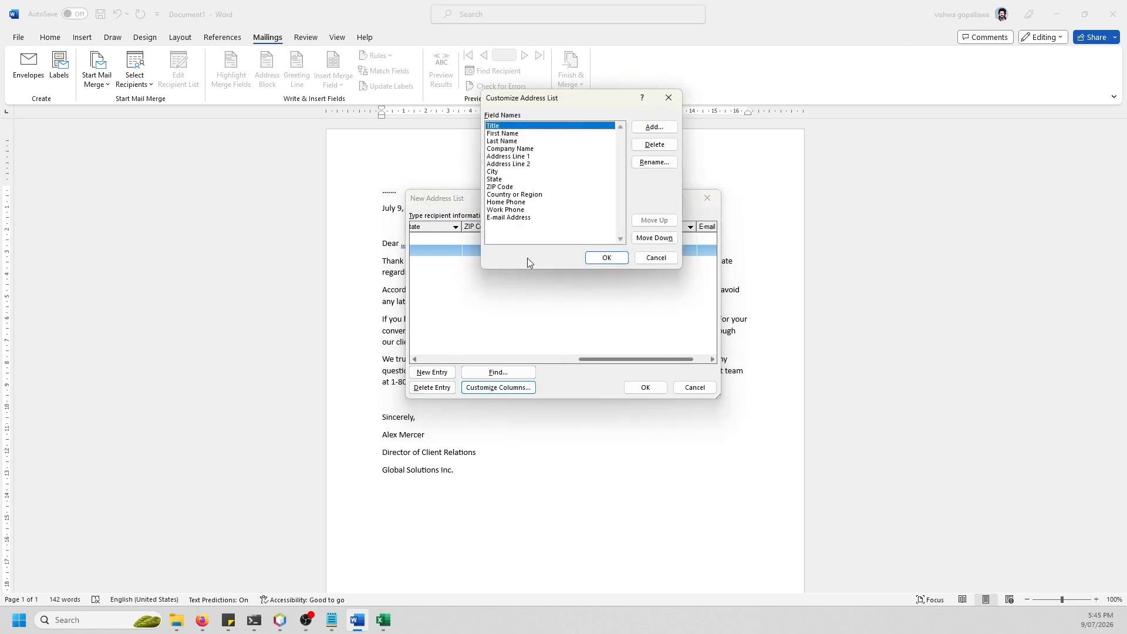
{"action": "left_click", "coordinate": [507, 141]}
{"action": "left_click", "coordinate": [505, 149]}
{"action": "left_click", "coordinate": [504, 156]}
{"action": "left_click", "coordinate": [503, 164]}
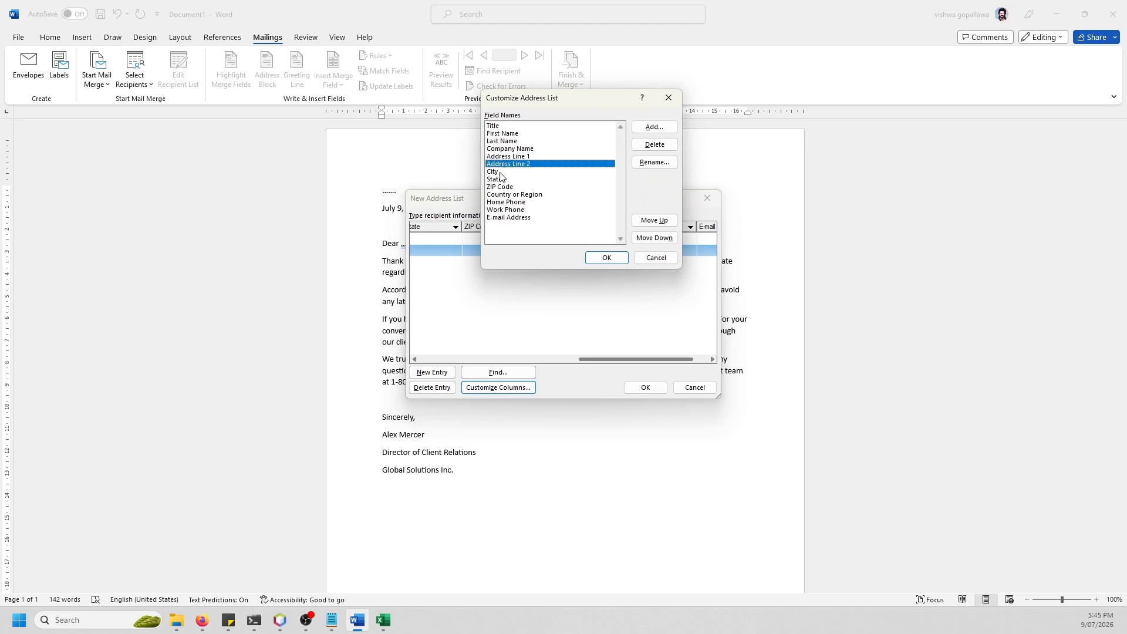
{"action": "left_click", "coordinate": [501, 172]}
{"action": "left_click", "coordinate": [500, 181]}
{"action": "left_click", "coordinate": [504, 195]}
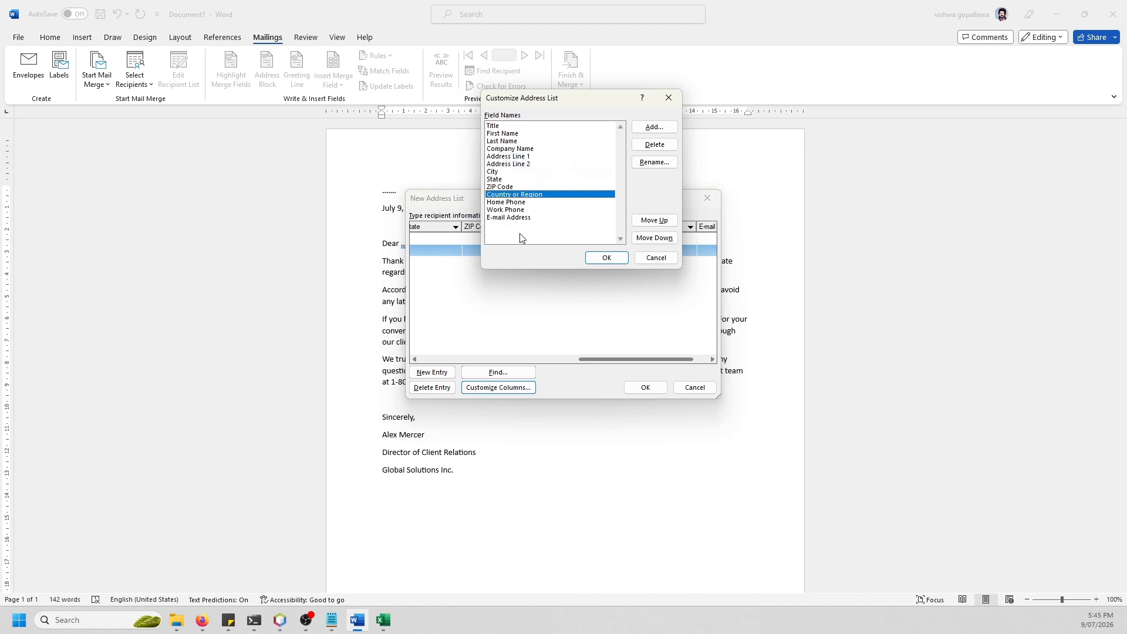
{"action": "left_click", "coordinate": [654, 144]}
{"action": "left_click", "coordinate": [546, 340]}
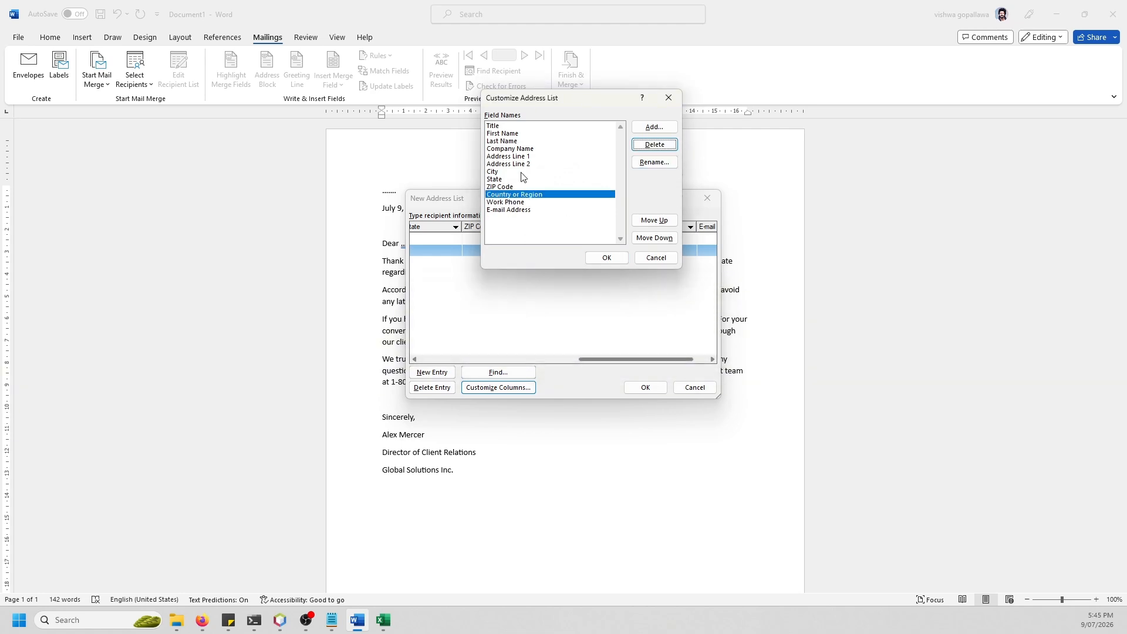
{"action": "left_click", "coordinate": [505, 202]}
{"action": "left_click", "coordinate": [655, 145]}
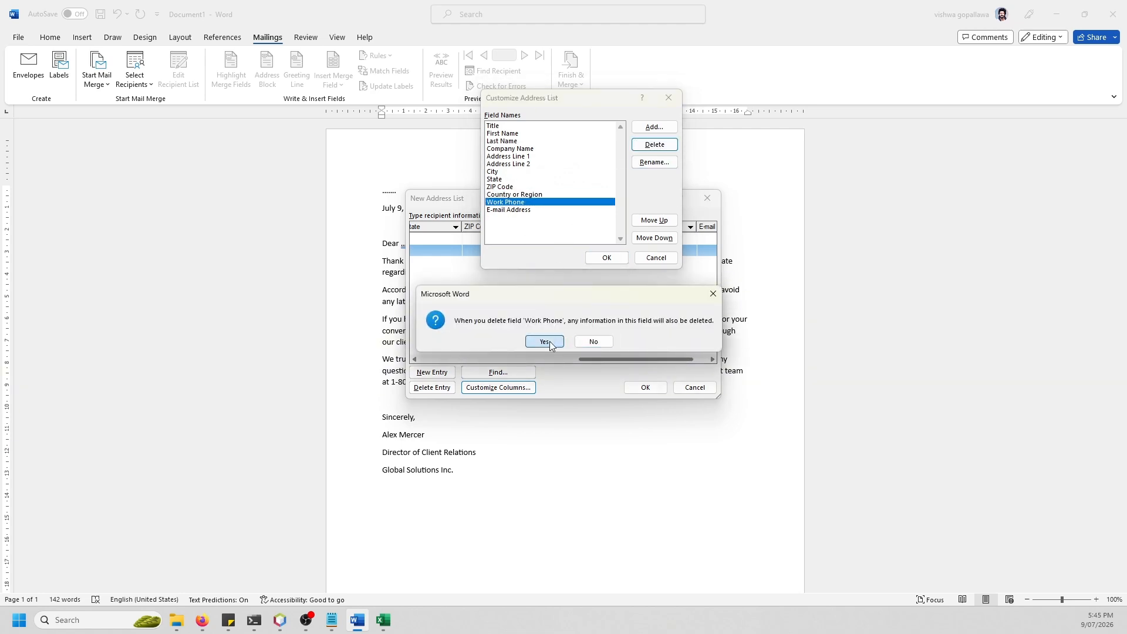
{"action": "left_click", "coordinate": [545, 341]}
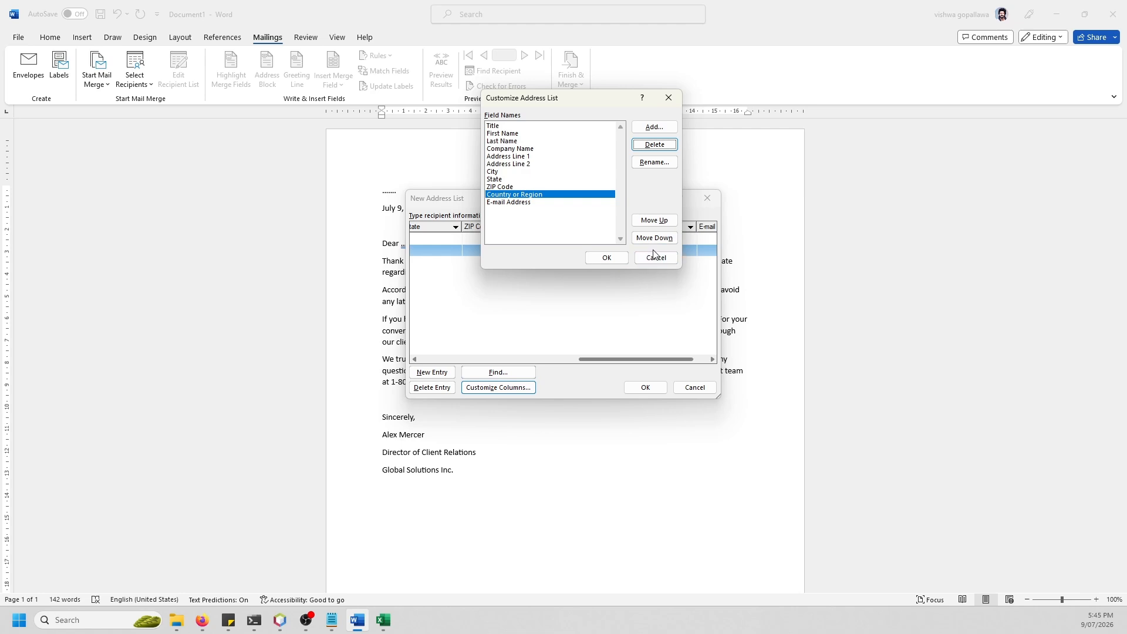
Add a custom field named NIC after Country or Region, and close the new address list without saving it
{"action": "left_click", "coordinate": [517, 196]}
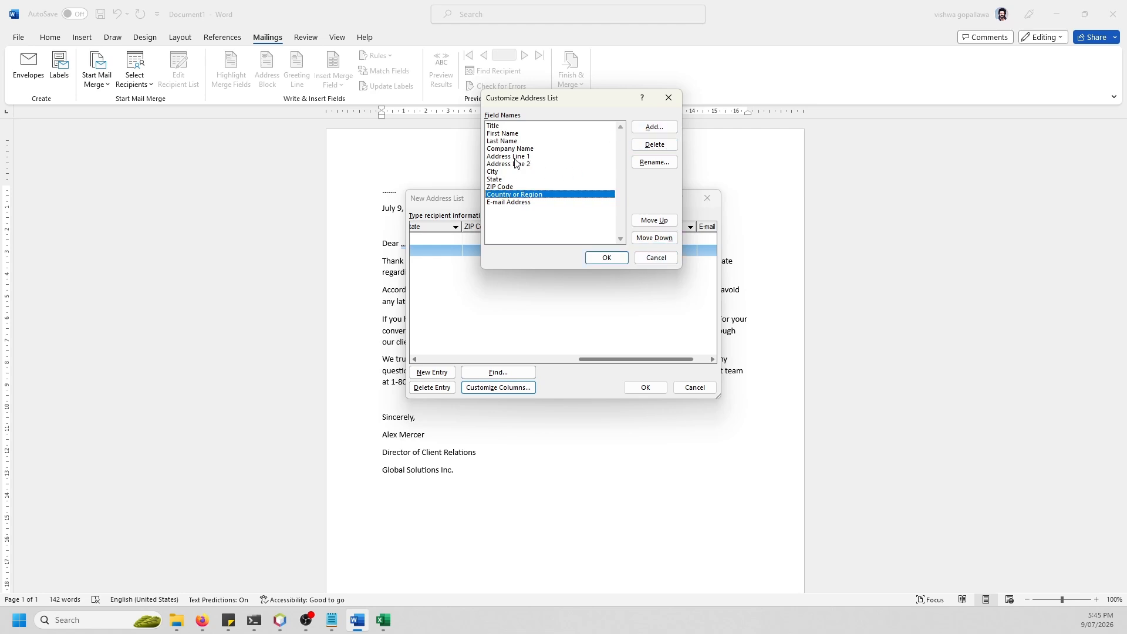
{"action": "left_click", "coordinate": [672, 128]}
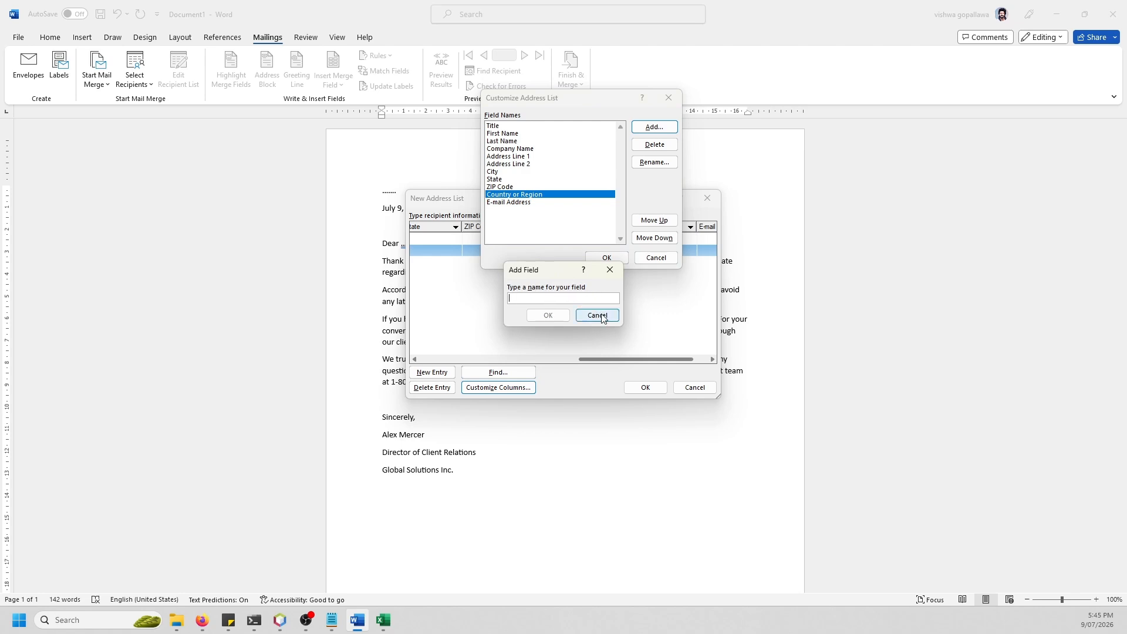
{"action": "type", "text": "NIC"}
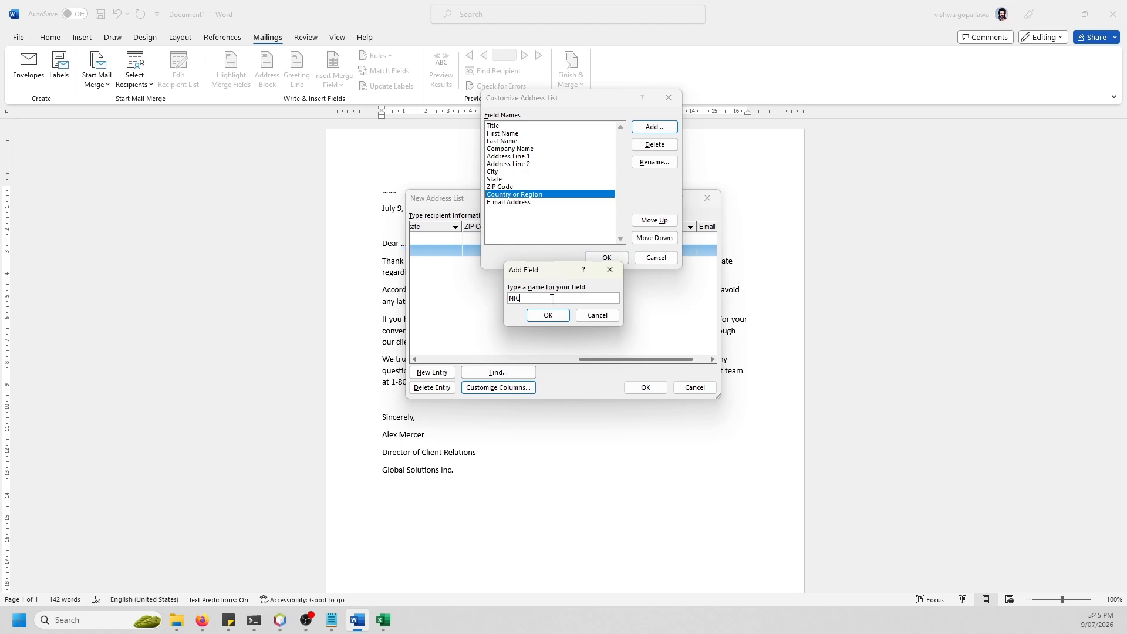
{"action": "left_click", "coordinate": [555, 318]}
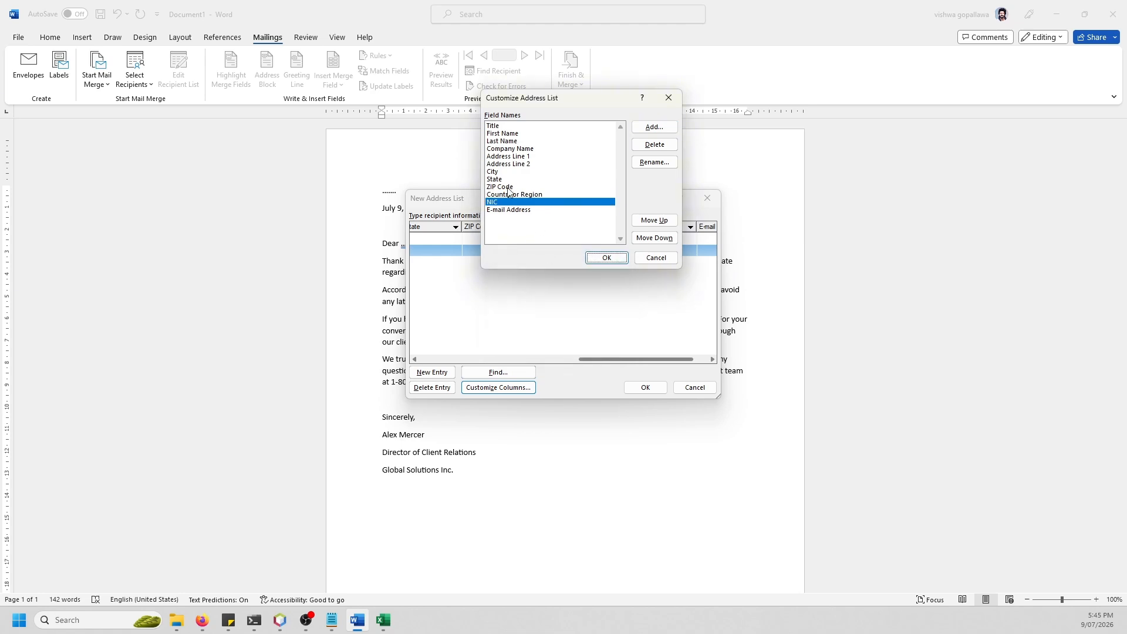
{"action": "left_click", "coordinate": [640, 254]}
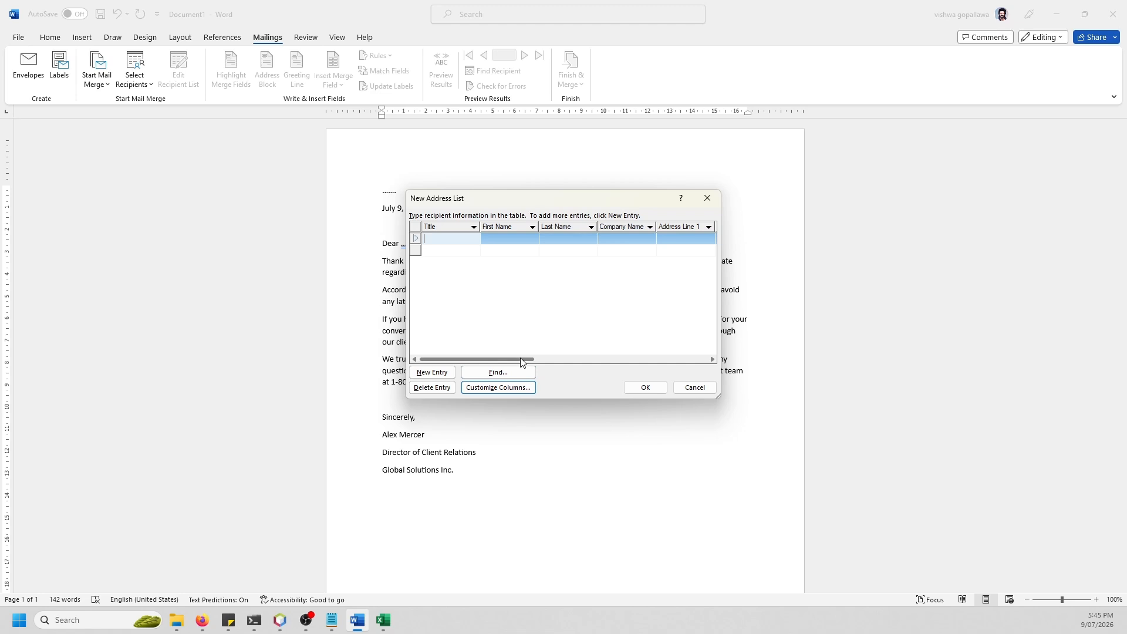
{"action": "left_click_drag", "start_coordinate": [520, 360], "coordinate": [421, 370]}
{"action": "left_click", "coordinate": [695, 389]}
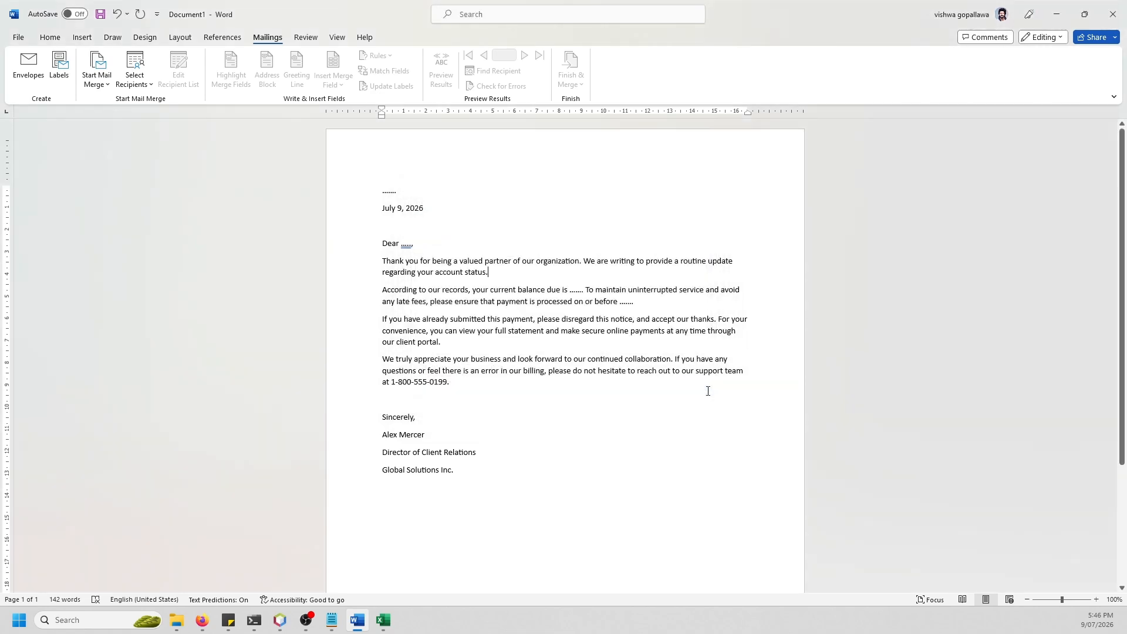
Switch to MailMergePracticeData.xlsx in Excel, widen the AmountDue column to show its full heading, and review the client records
{"action": "left_click", "coordinate": [133, 71]}
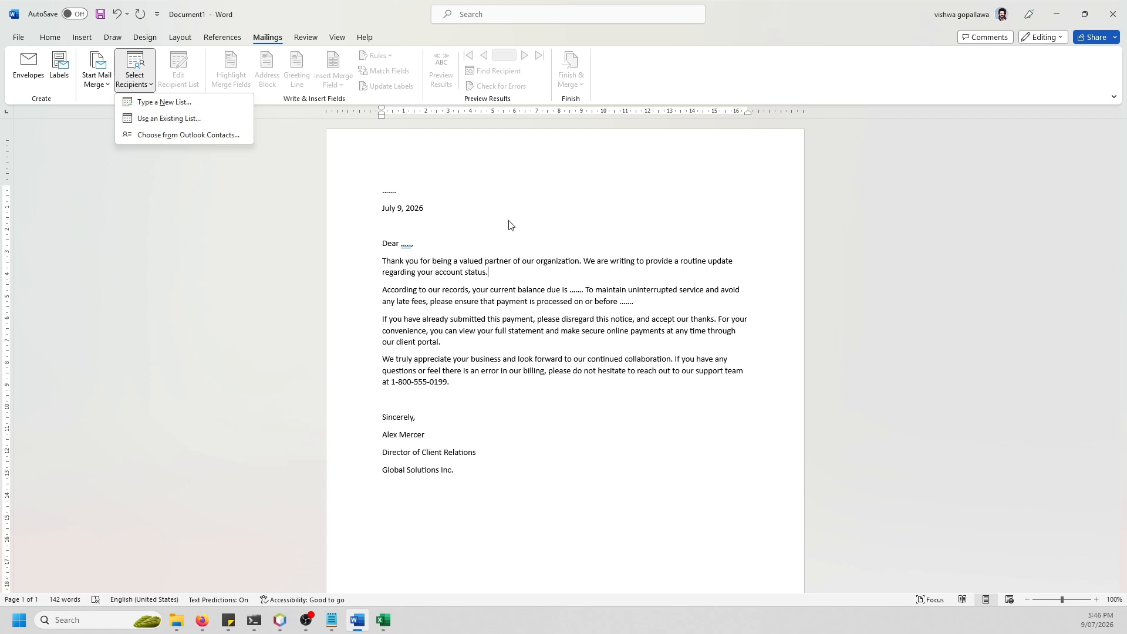
{"action": "left_click", "coordinate": [524, 322]}
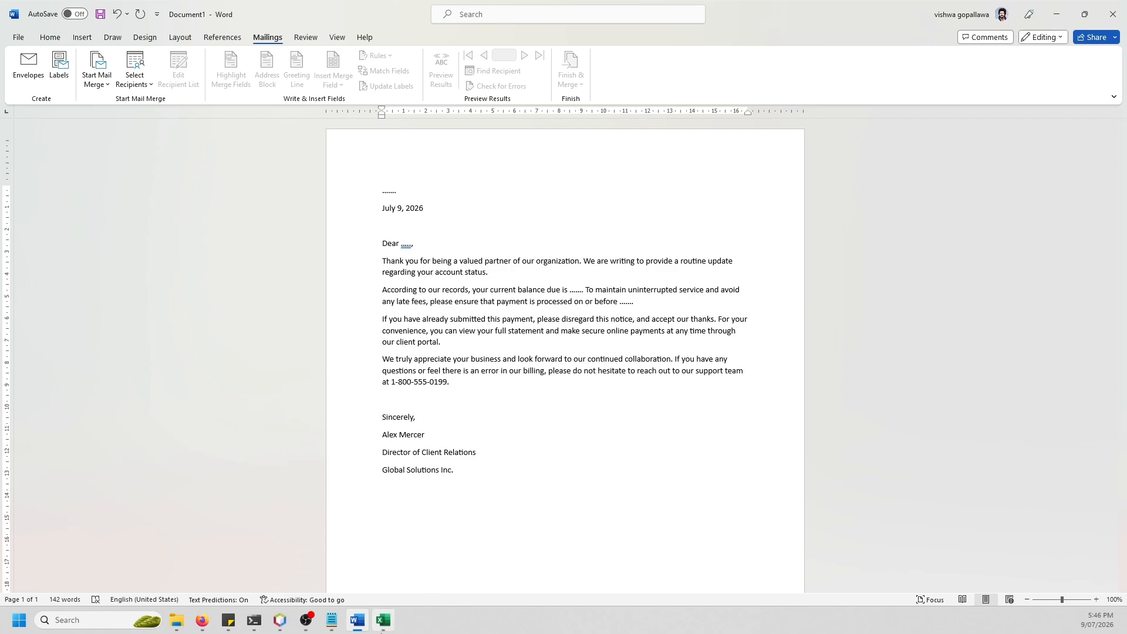
{"action": "left_click", "coordinate": [382, 620]}
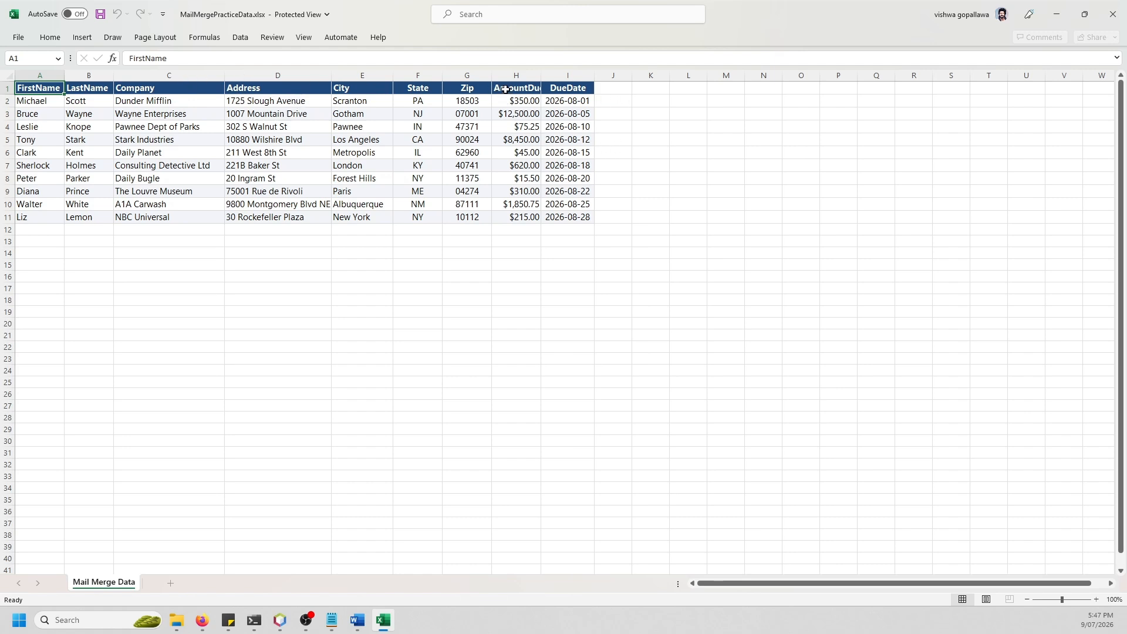
{"action": "left_click_drag", "start_coordinate": [539, 76], "coordinate": [563, 77]}
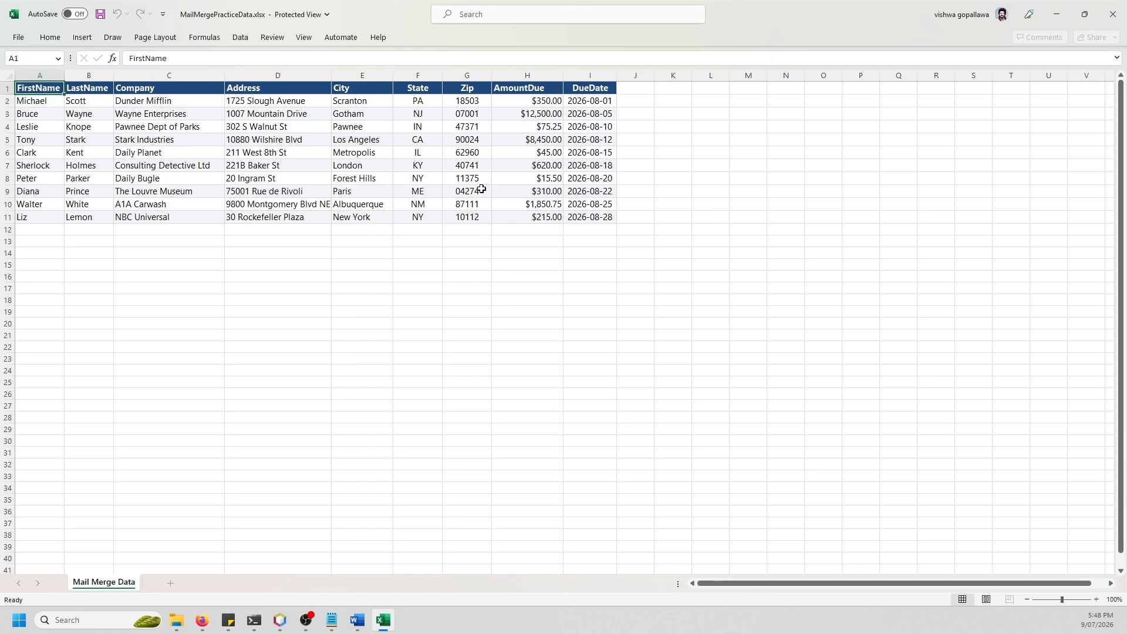
{"action": "left_click_drag", "start_coordinate": [30, 104], "coordinate": [26, 214]}
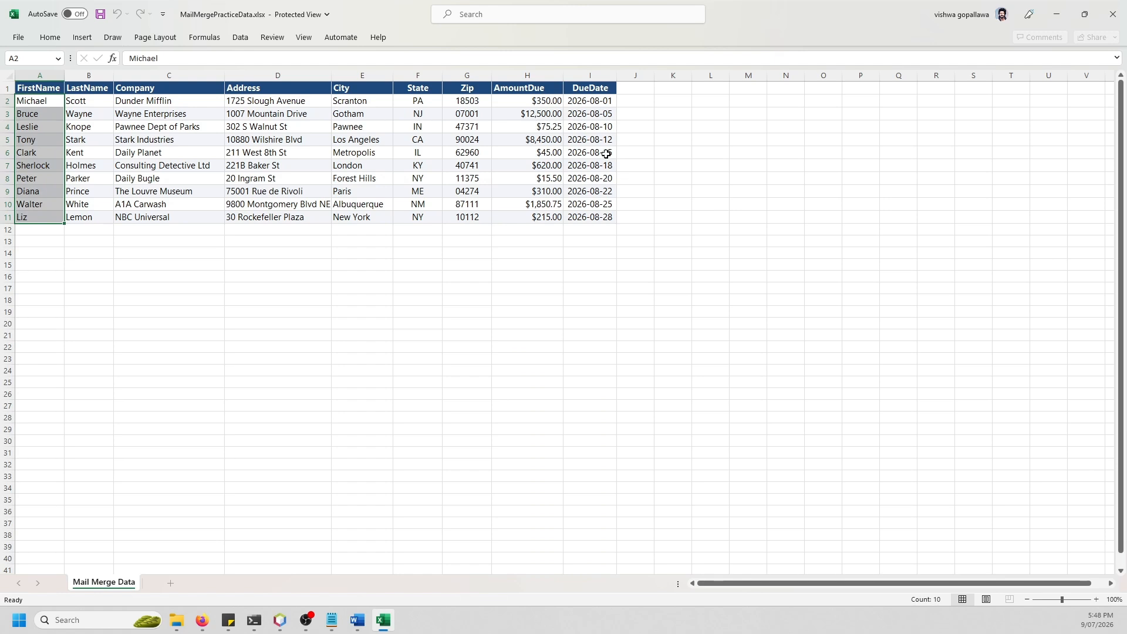
{"action": "left_click", "coordinate": [1057, 13]}
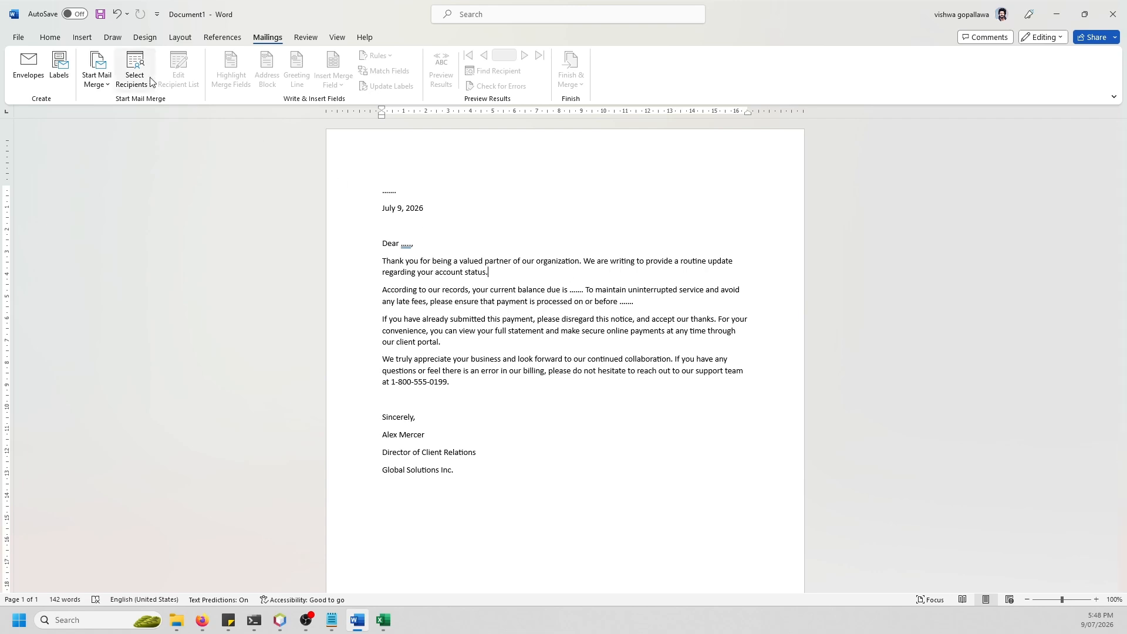
Use an existing recipient list and open MailMergePracticeData.xlsx from the Desktop as the data source
{"action": "left_click", "coordinate": [99, 77]}
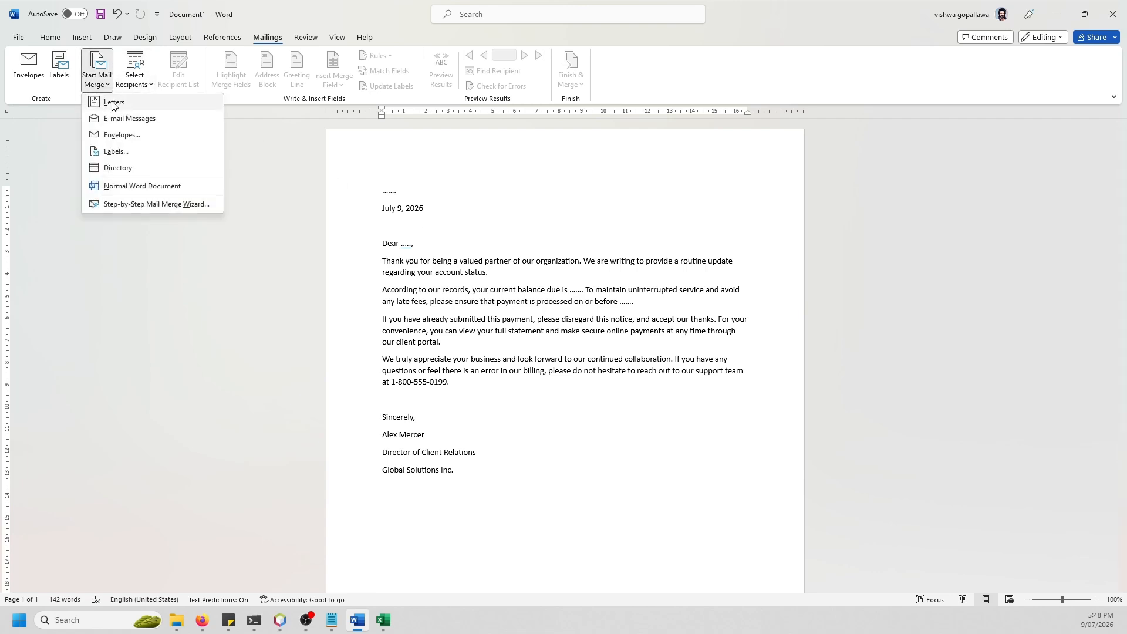
{"action": "left_click", "coordinate": [132, 72]}
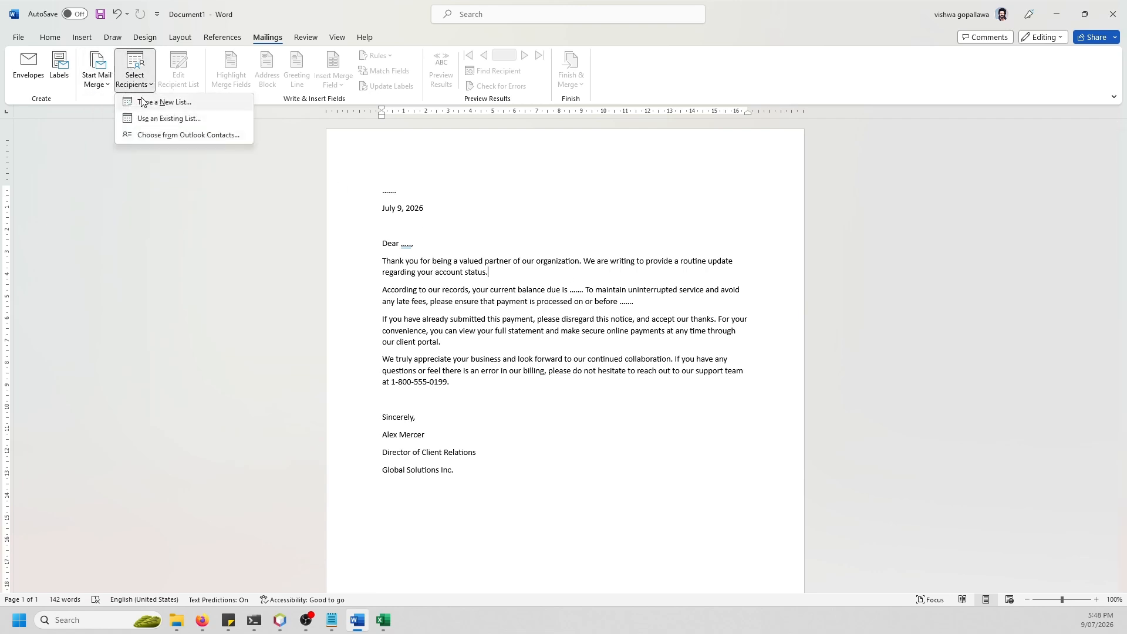
{"action": "left_click", "coordinate": [177, 121]}
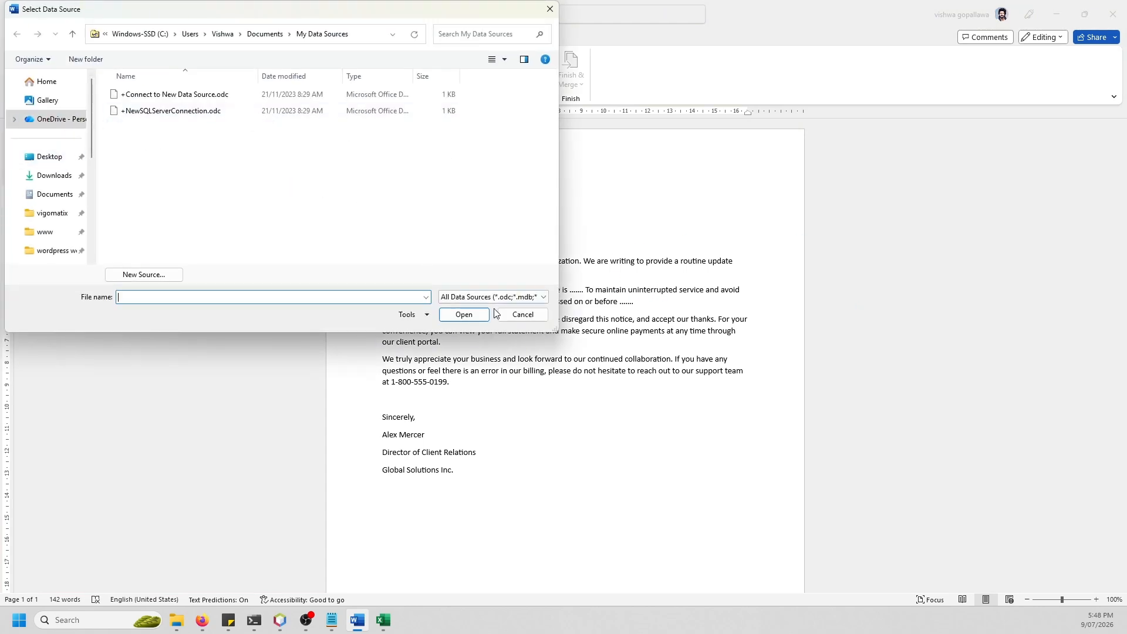
{"action": "left_click", "coordinate": [52, 156]}
{"action": "scroll", "coordinate": [326, 176], "scroll_direction": "down", "scroll_amount": 3}
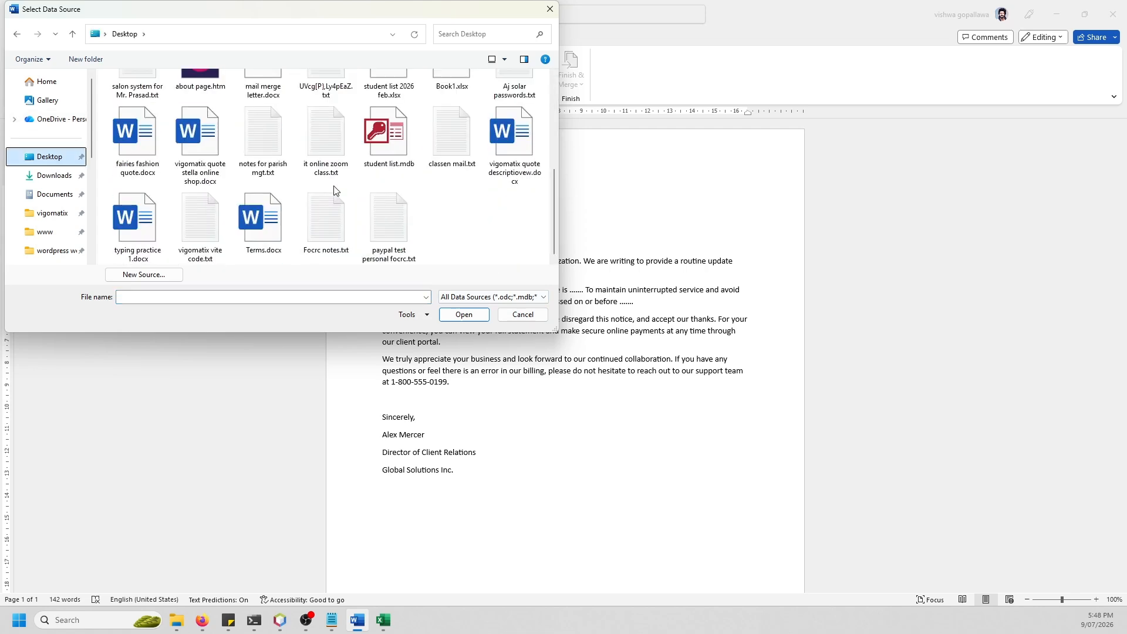
{"action": "scroll", "coordinate": [326, 177], "scroll_direction": "up", "scroll_amount": 2}
{"action": "left_click", "coordinate": [332, 132]}
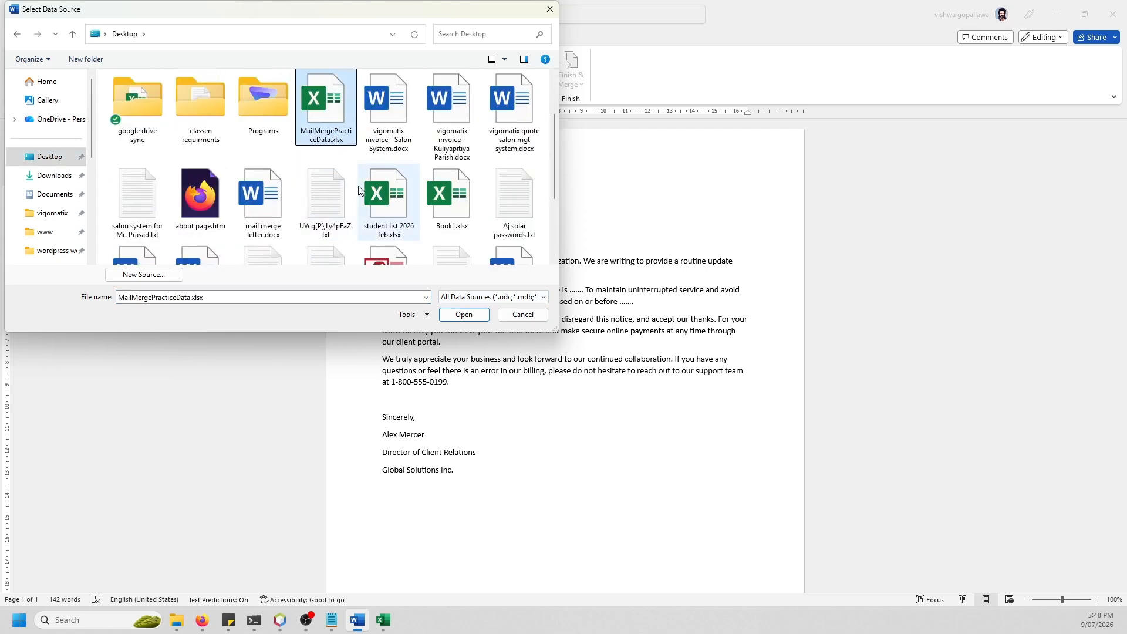
{"action": "left_click", "coordinate": [461, 316]}
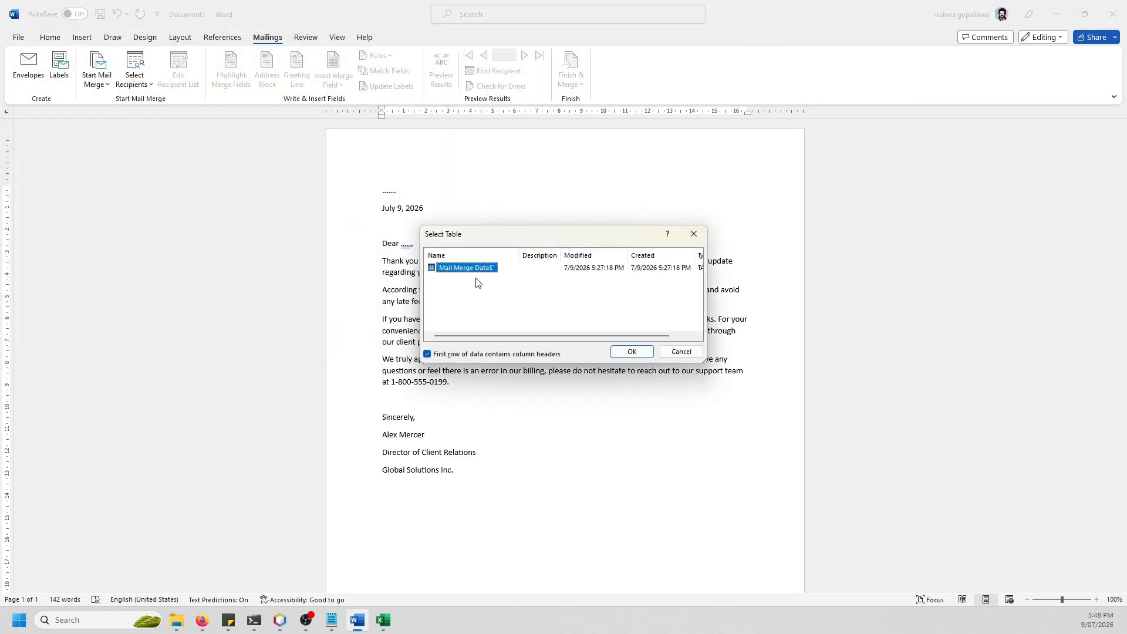
Compare the offered table with the Mail Merge Data sheet and its header row in Excel, and return to Word
{"action": "left_click", "coordinate": [383, 620]}
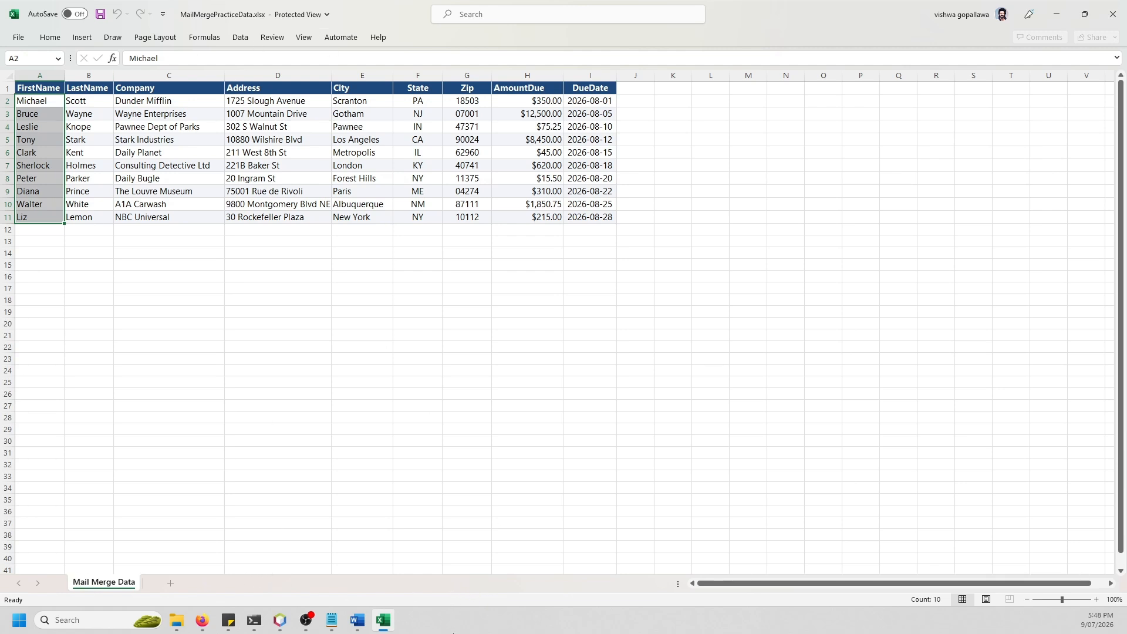
{"action": "left_click", "coordinate": [359, 558]}
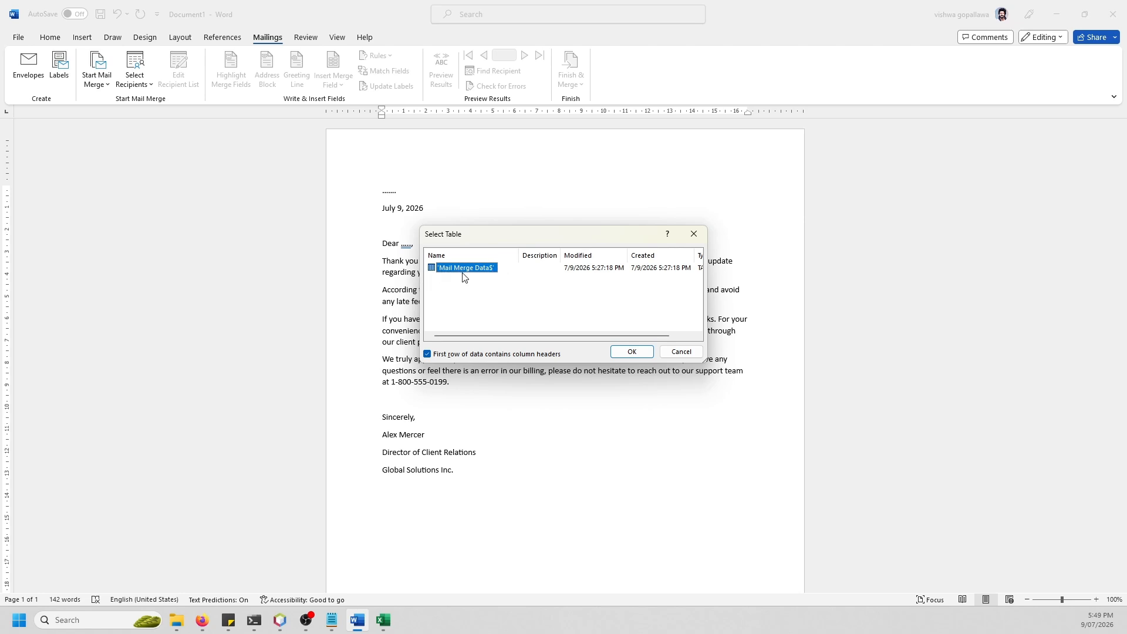
{"action": "left_click", "coordinate": [383, 620]}
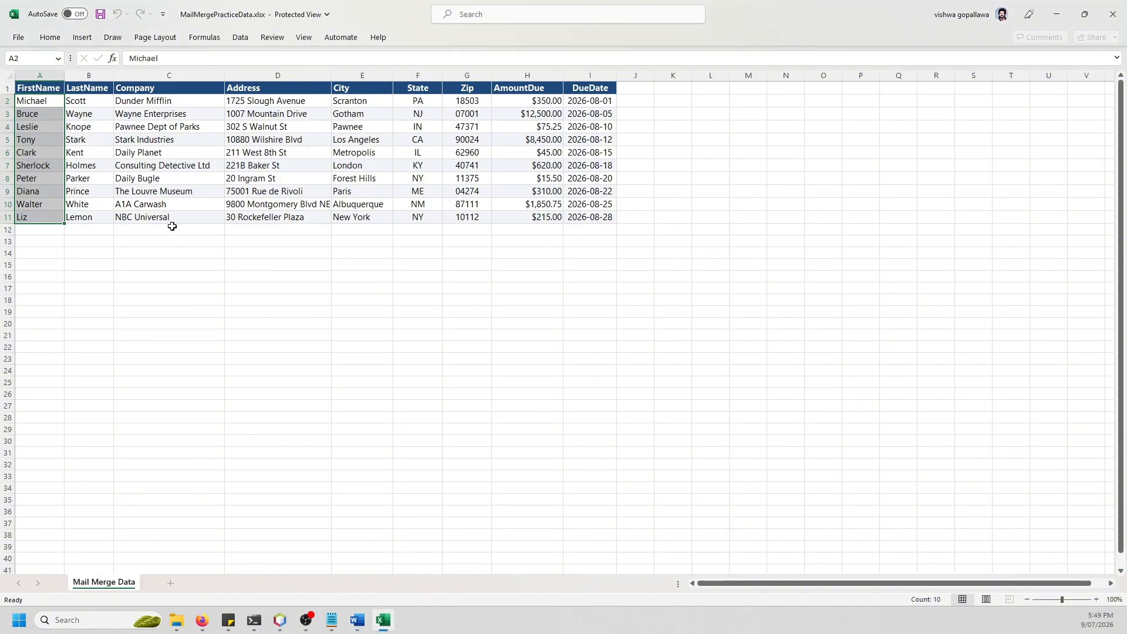
{"action": "left_click", "coordinate": [362, 618]}
{"action": "left_click", "coordinate": [358, 620]}
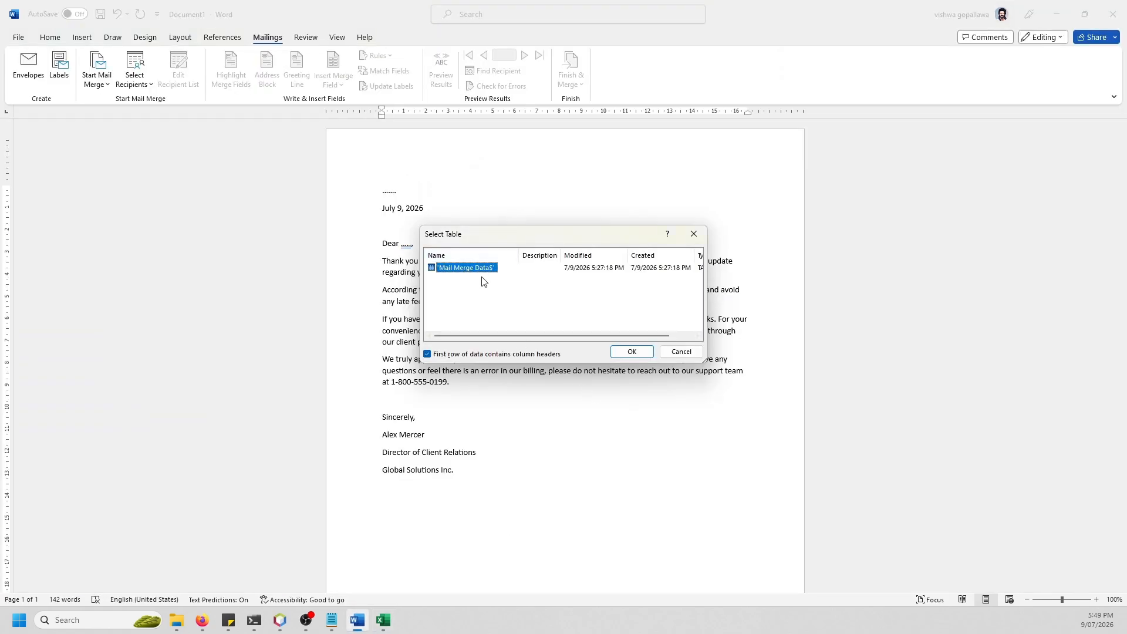
Confirm the Mail Merge Data sheet with first-row column headers as the recipient source, and view the available merge fields
{"action": "left_click", "coordinate": [632, 352]}
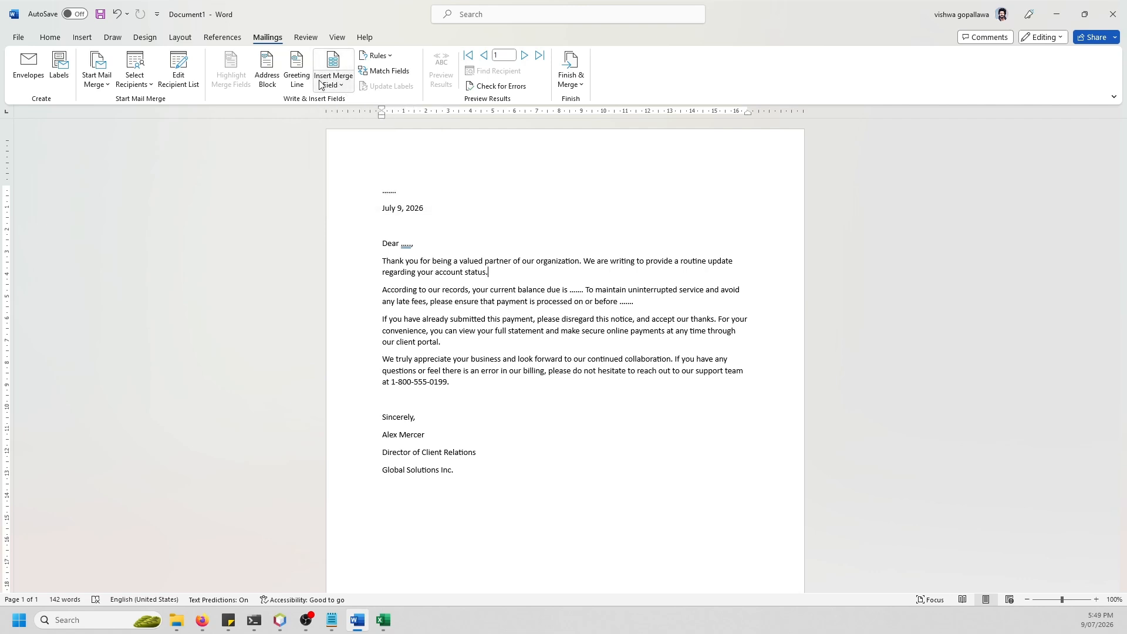
{"action": "left_click", "coordinate": [342, 86]}
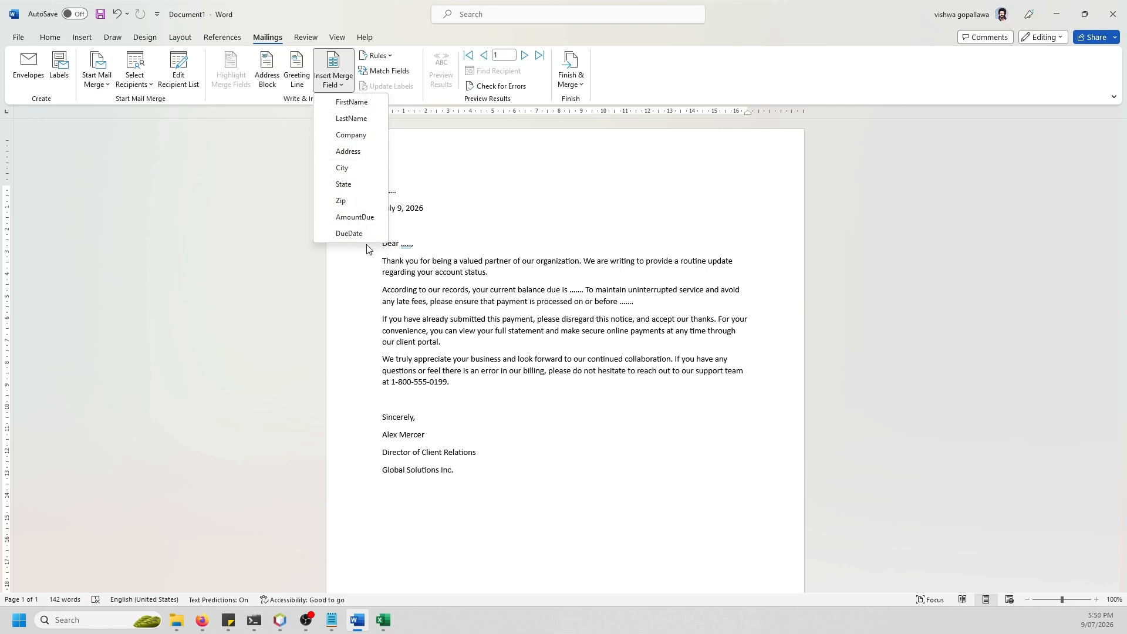
{"action": "left_click", "coordinate": [341, 82]}
{"action": "left_click", "coordinate": [340, 82]}
{"action": "left_click", "coordinate": [335, 89]}
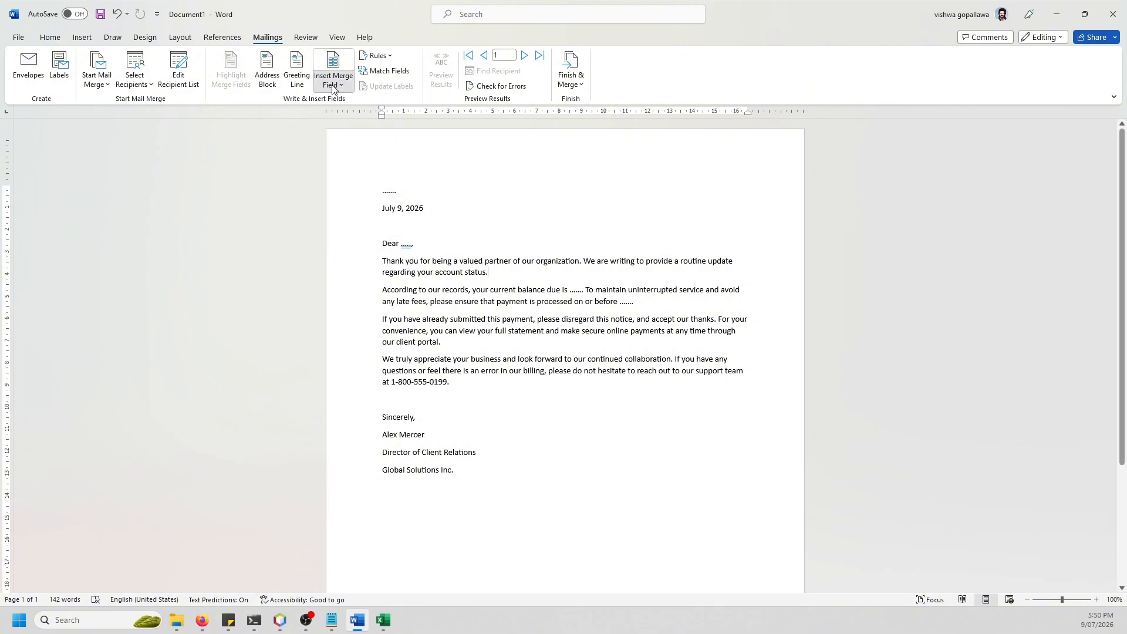
Compare the column headings and client rows of MailMergePracticeData.xlsx in Excel with the letter and merge fields in Word
{"action": "left_click", "coordinate": [383, 620]}
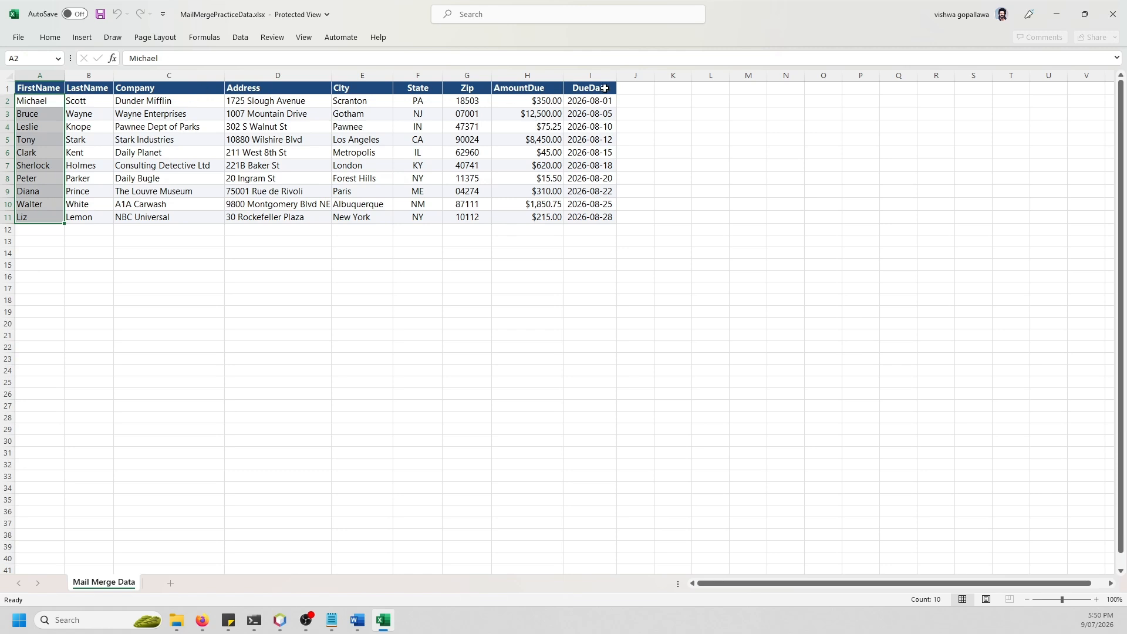
{"action": "left_click", "coordinate": [299, 255]}
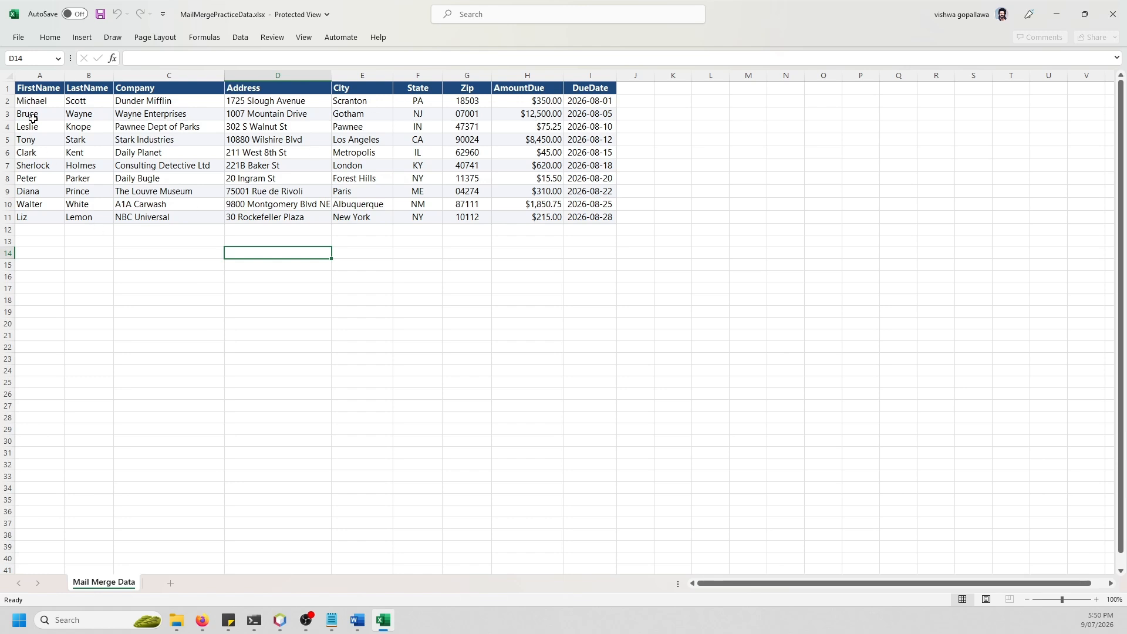
{"action": "left_click", "coordinate": [46, 204]}
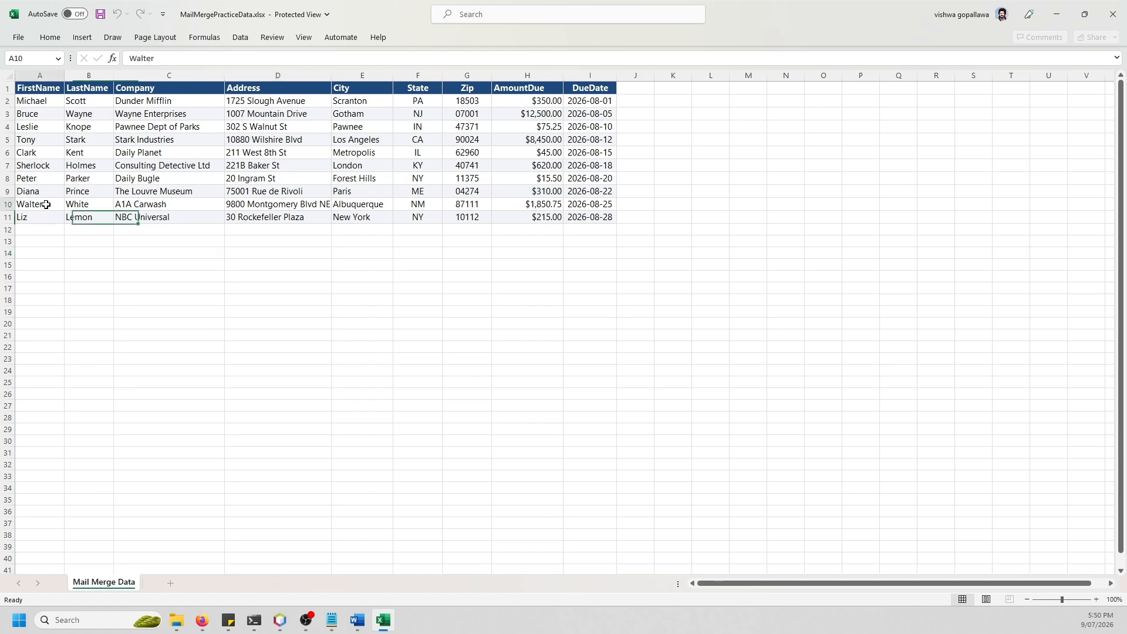
{"action": "left_click", "coordinate": [5, 204]}
{"action": "left_click", "coordinate": [50, 37]}
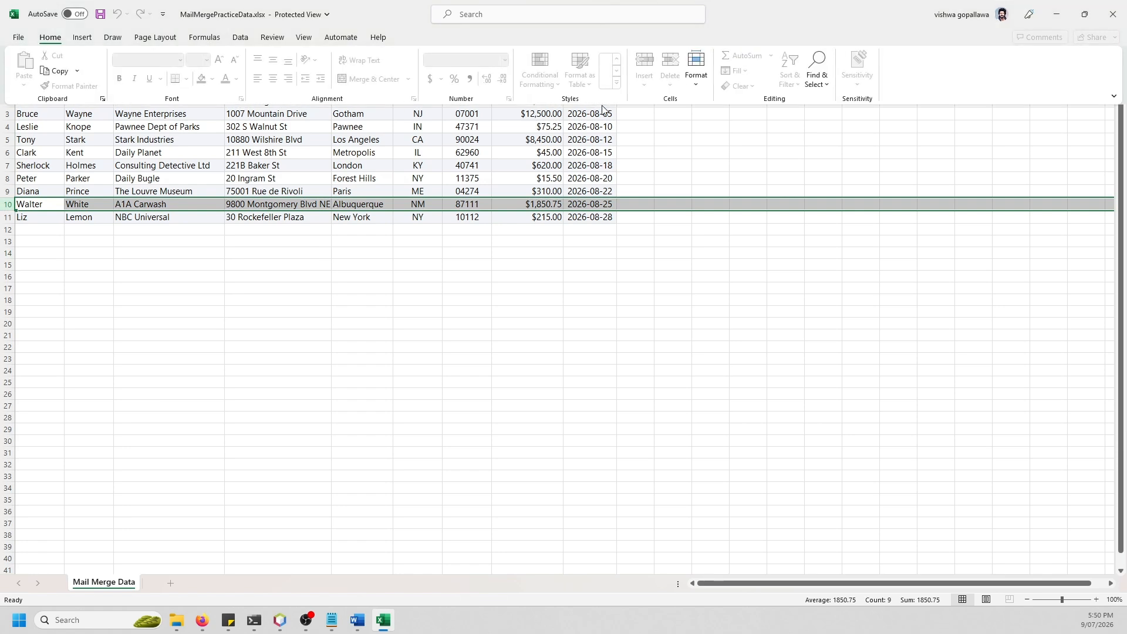
{"action": "left_click", "coordinate": [84, 195]}
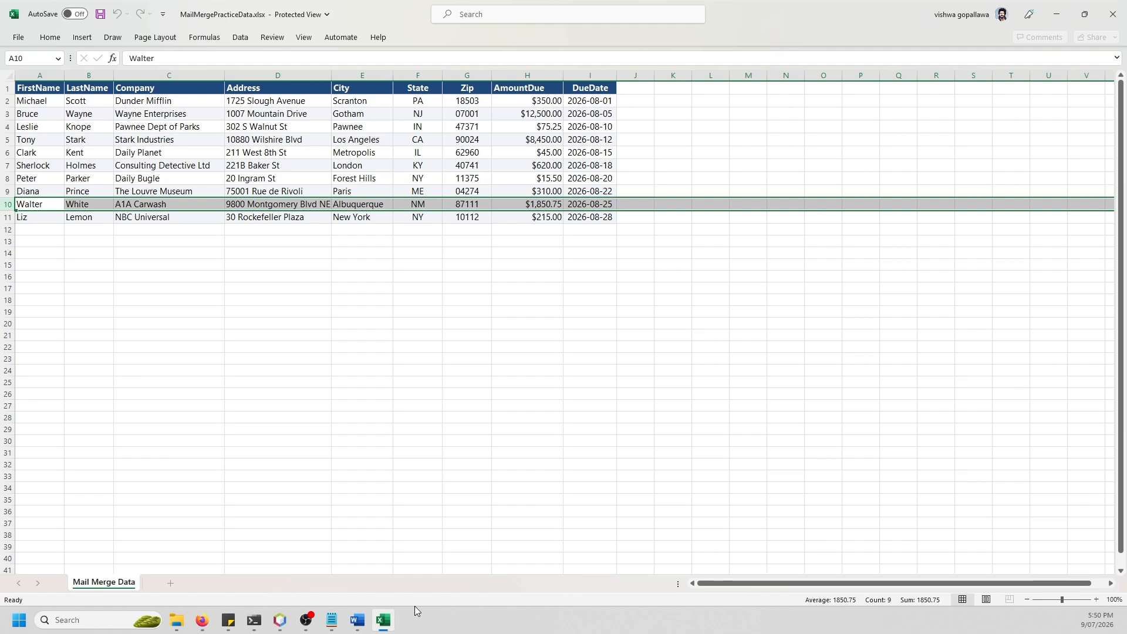
{"action": "mouse_move", "coordinate": [356, 627]}
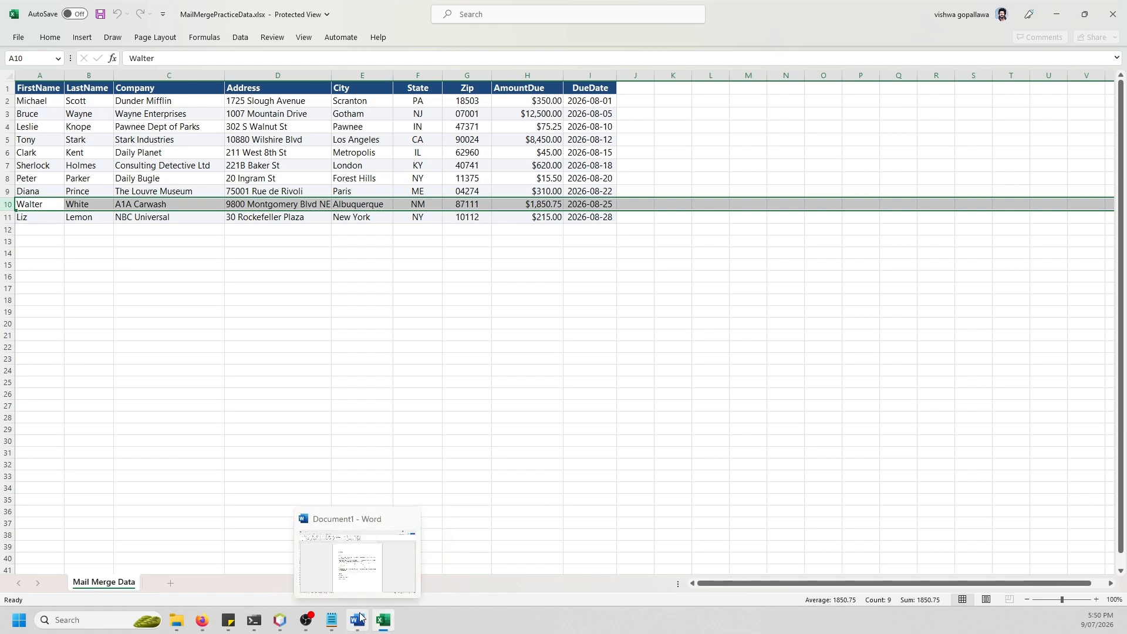
{"action": "left_click_drag", "start_coordinate": [42, 102], "coordinate": [582, 230]}
{"action": "left_click", "coordinate": [277, 242]}
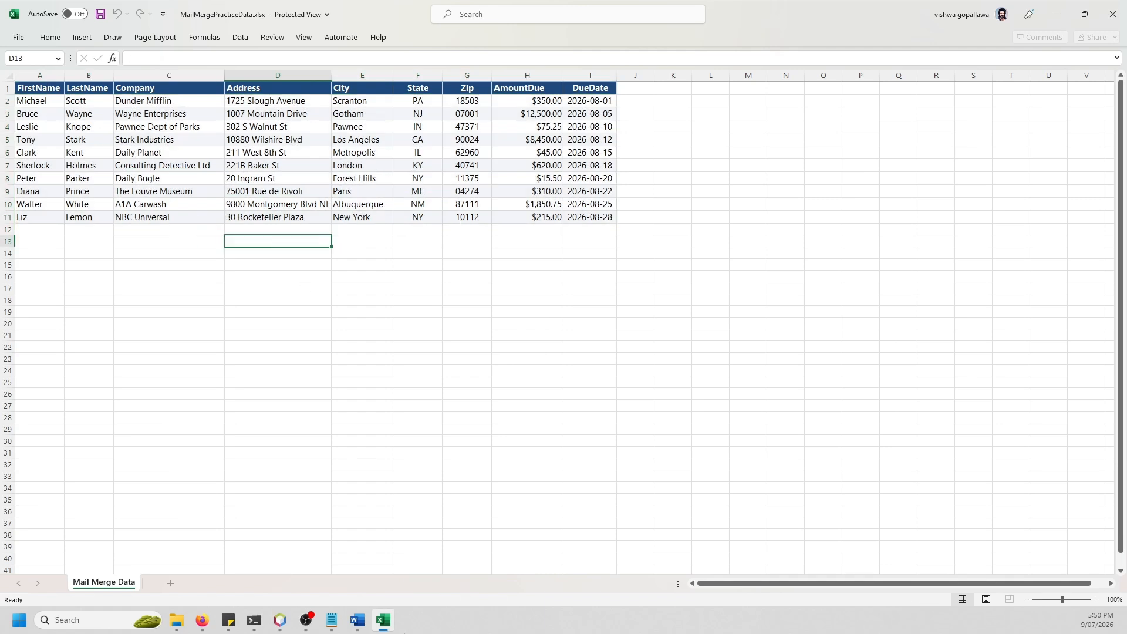
{"action": "left_click", "coordinate": [359, 621]}
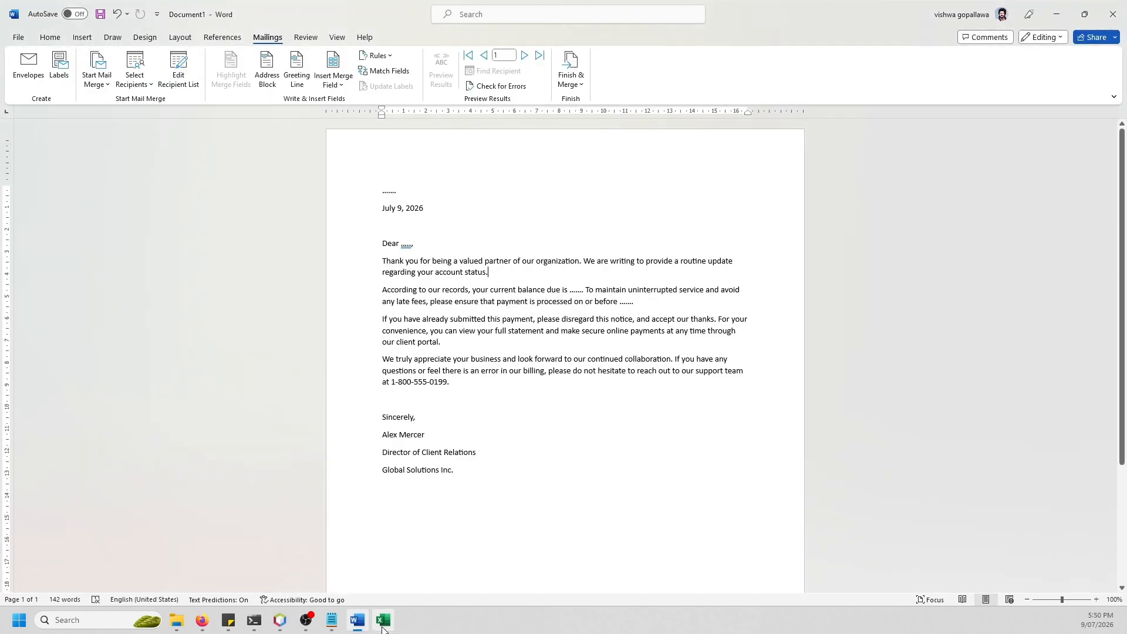
{"action": "left_click", "coordinate": [383, 622]}
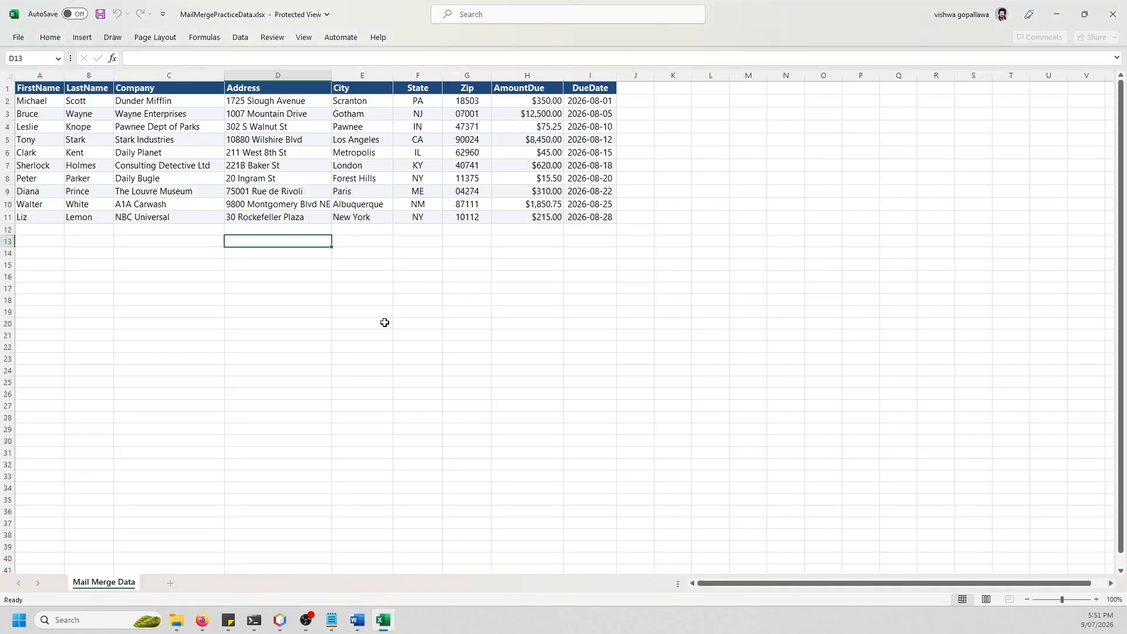
{"action": "left_click", "coordinate": [383, 622]}
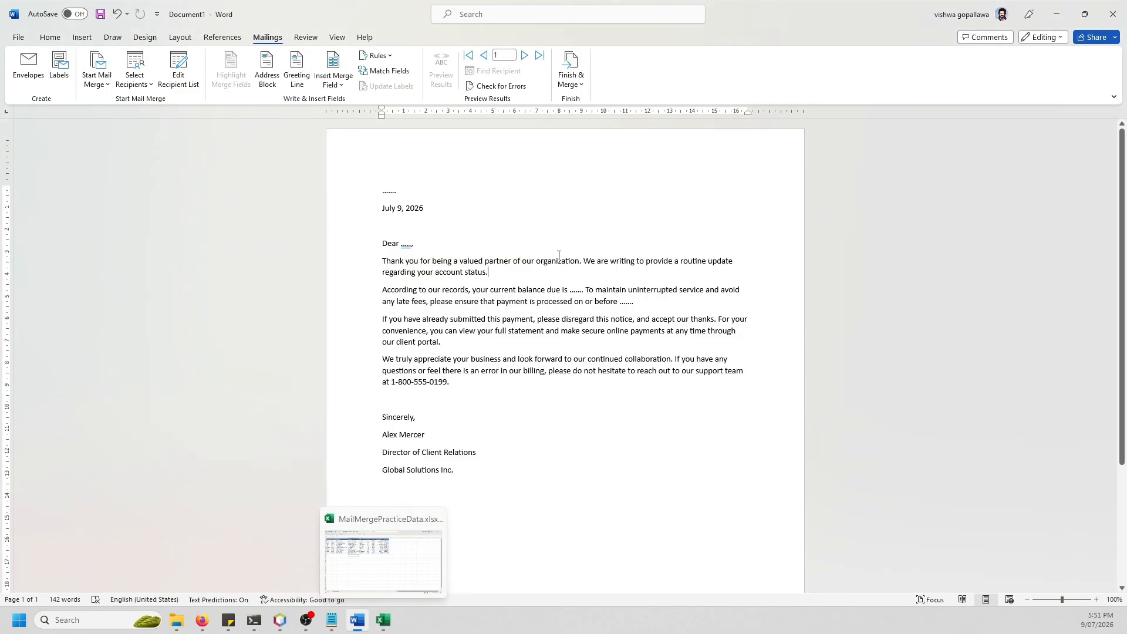
{"action": "left_click", "coordinate": [346, 88]}
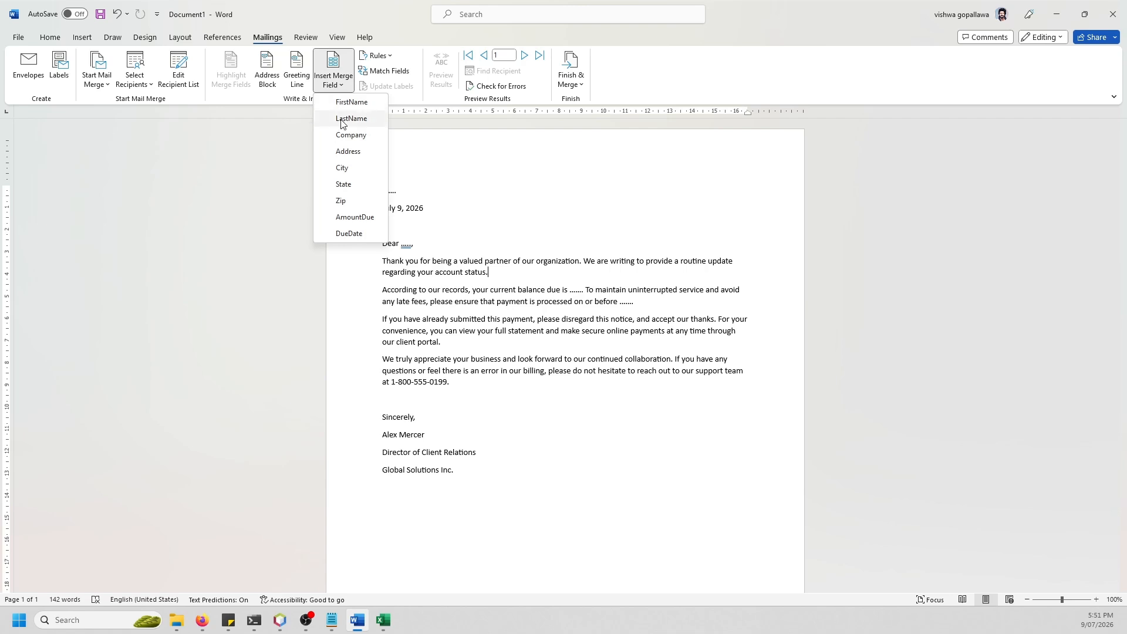
{"action": "left_click", "coordinate": [332, 88]}
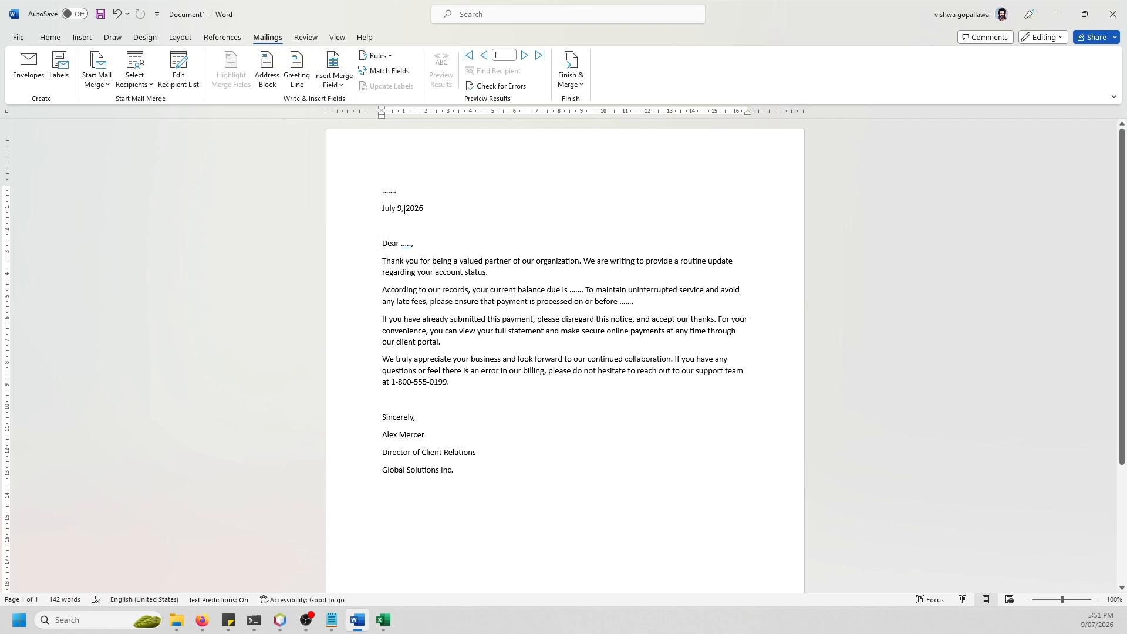
Clear the dotted placeholder above the letter's date, keeping an empty line for the recipient details
{"action": "triple_click", "coordinate": [395, 189]}
{"action": "key", "text": "Delete"}
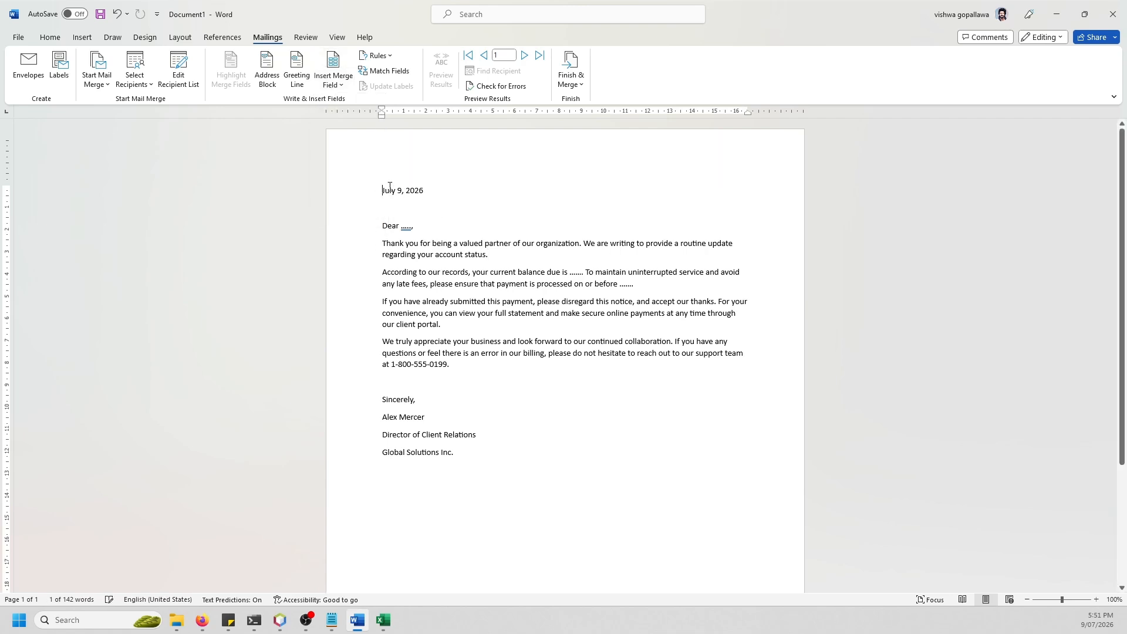
{"action": "key", "text": "ctrl+z"}
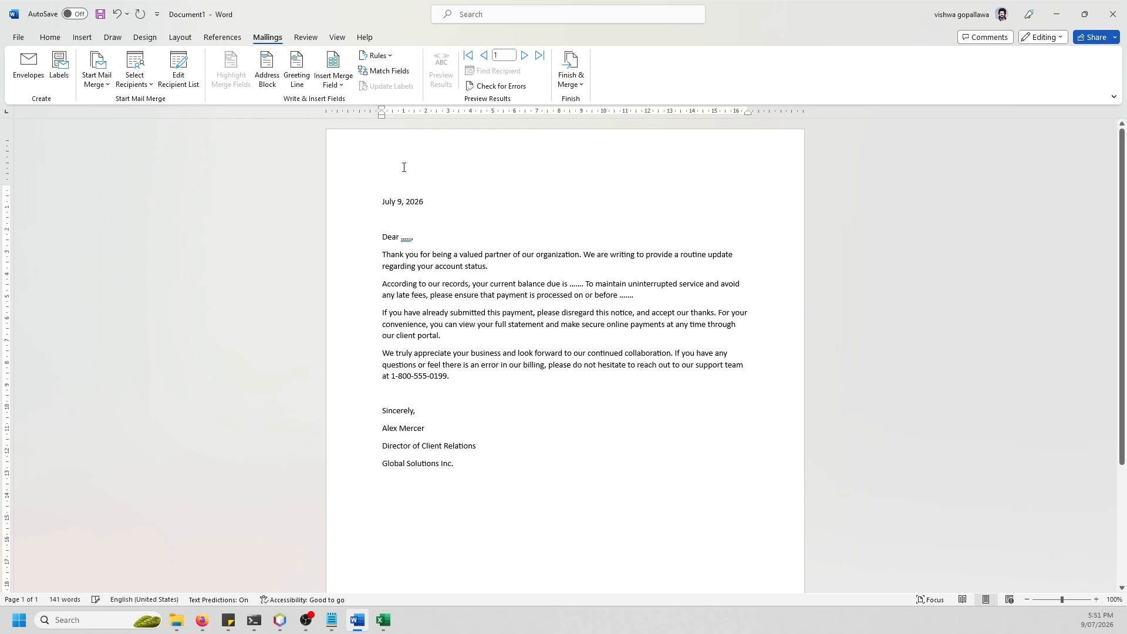
Check the order of the merge fields in the Notepad draft of the letter, and return to Word
{"action": "left_click", "coordinate": [332, 620]}
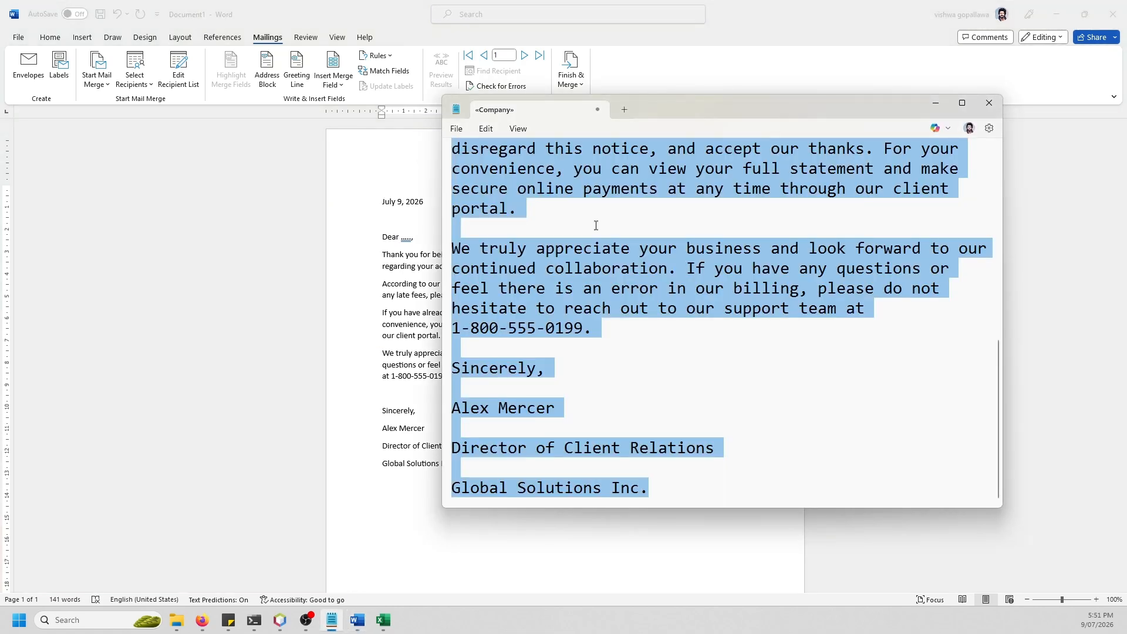
{"action": "scroll", "coordinate": [599, 241], "scroll_direction": "up", "scroll_amount": 5}
{"action": "scroll", "coordinate": [600, 249], "scroll_direction": "up", "scroll_amount": 1}
{"action": "left_click", "coordinate": [609, 243]}
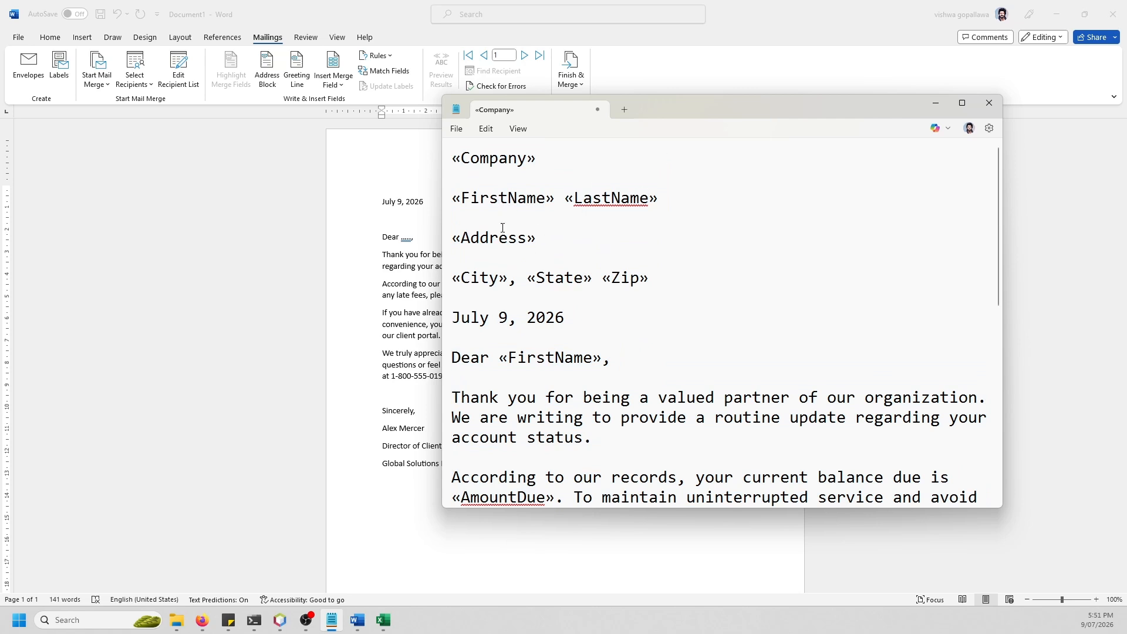
{"action": "left_click", "coordinate": [935, 104]}
Insert the Company merge field on the empty line above the date and start a new line below it
{"action": "left_click", "coordinate": [320, 85]}
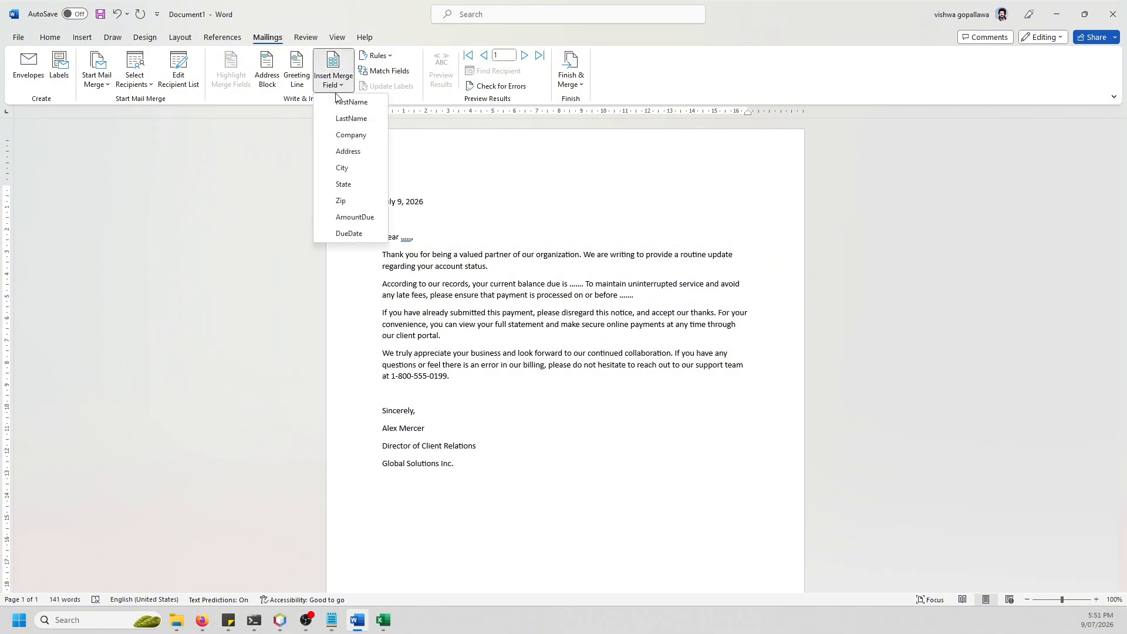
{"action": "left_click", "coordinate": [366, 136]}
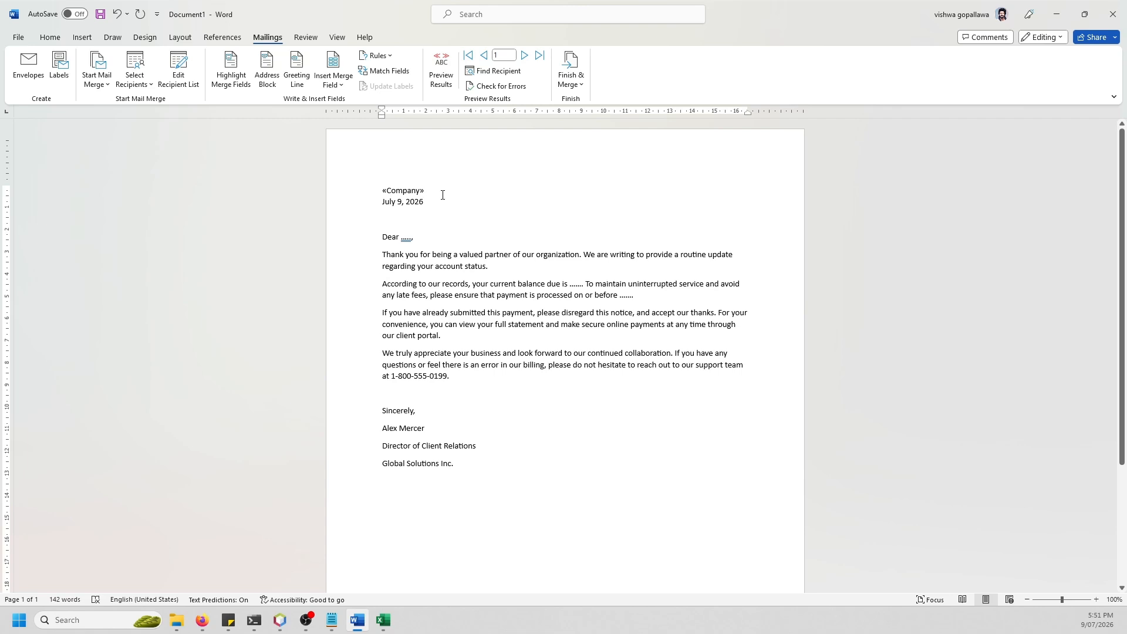
{"action": "key", "text": "Return"}
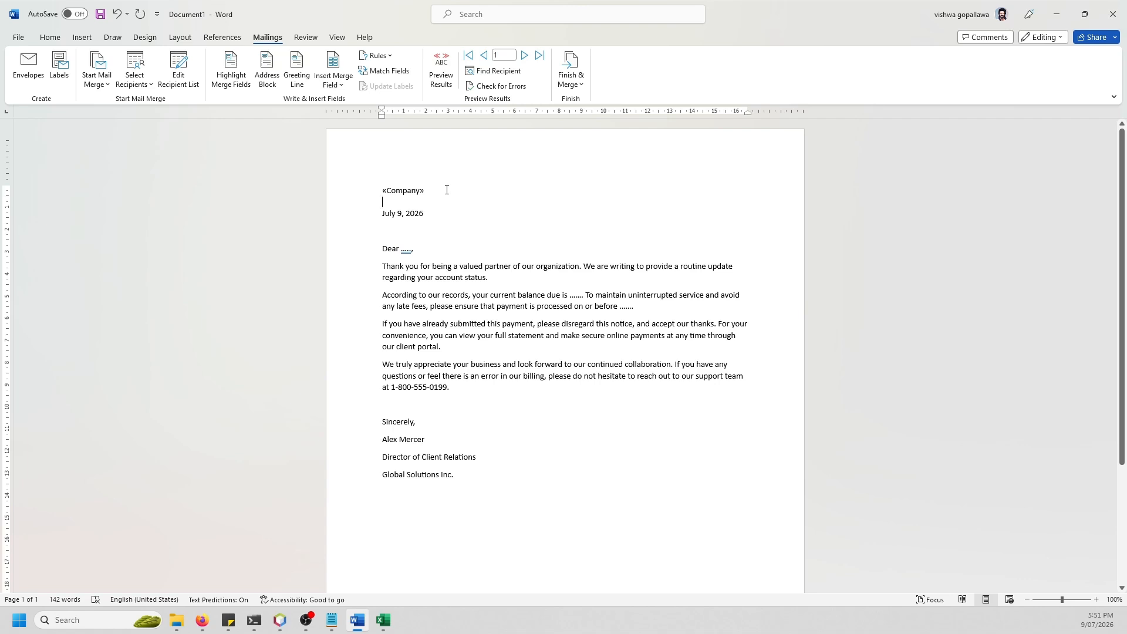
Insert the FirstName and LastName merge fields, separated by a space, on the line below Company, and start another line
{"action": "left_click_drag", "start_coordinate": [378, 195], "coordinate": [431, 200]}
{"action": "left_click", "coordinate": [406, 203]}
{"action": "left_click", "coordinate": [333, 78]}
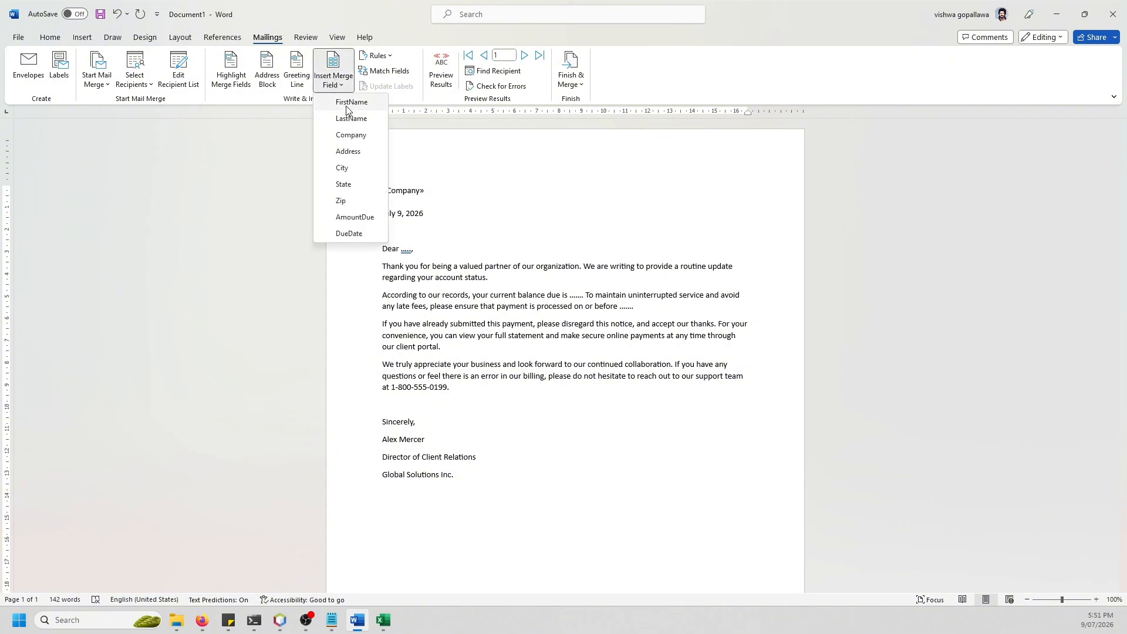
{"action": "left_click", "coordinate": [340, 103]}
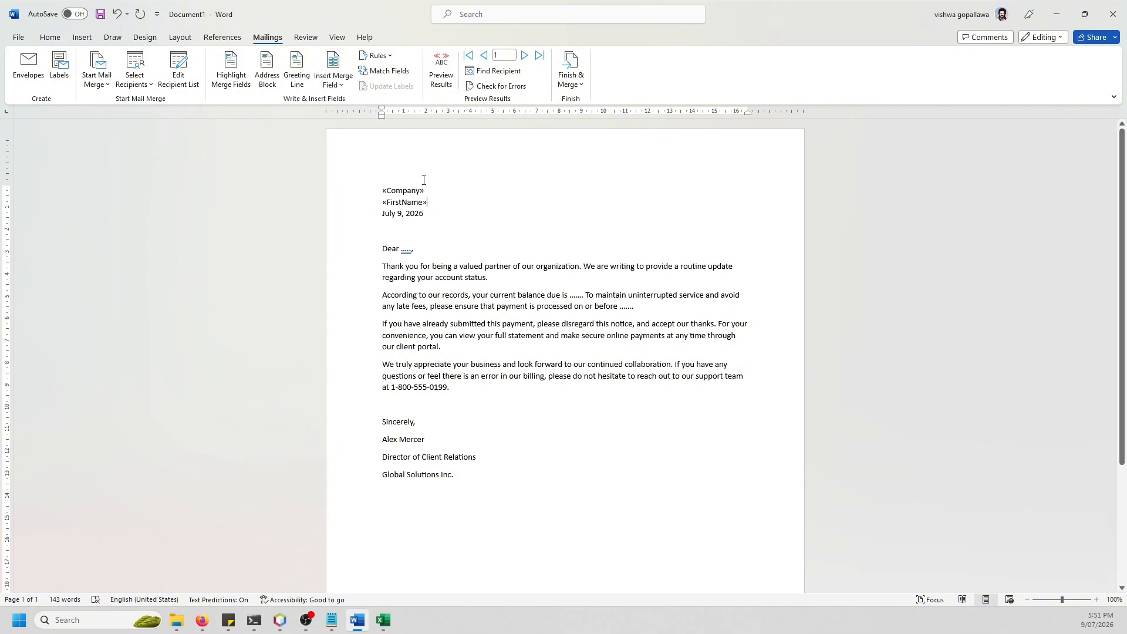
{"action": "left_click", "coordinate": [332, 78]}
{"action": "left_click", "coordinate": [339, 114]}
{"action": "key", "text": "Return"}
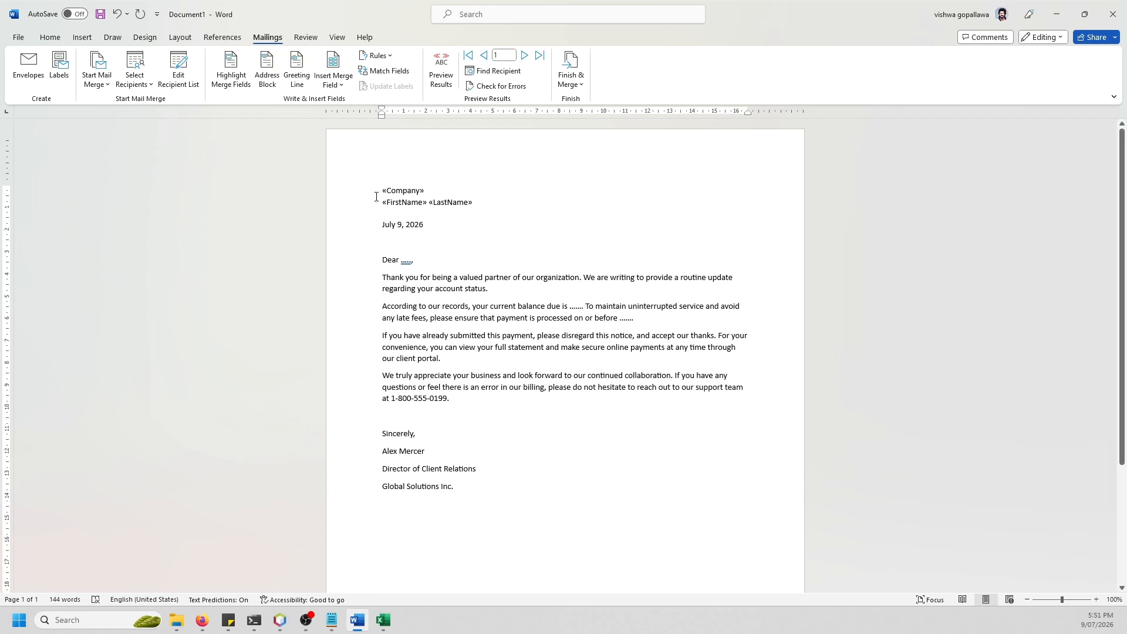
Insert the Address merge field followed by a comma below the recipient's name line, and start a new line
{"action": "left_click_drag", "start_coordinate": [383, 193], "coordinate": [426, 192]}
{"action": "left_click", "coordinate": [428, 192]}
{"action": "left_click_drag", "start_coordinate": [384, 193], "coordinate": [422, 191]}
{"action": "left_click", "coordinate": [469, 204]}
{"action": "key", "text": "Return"}
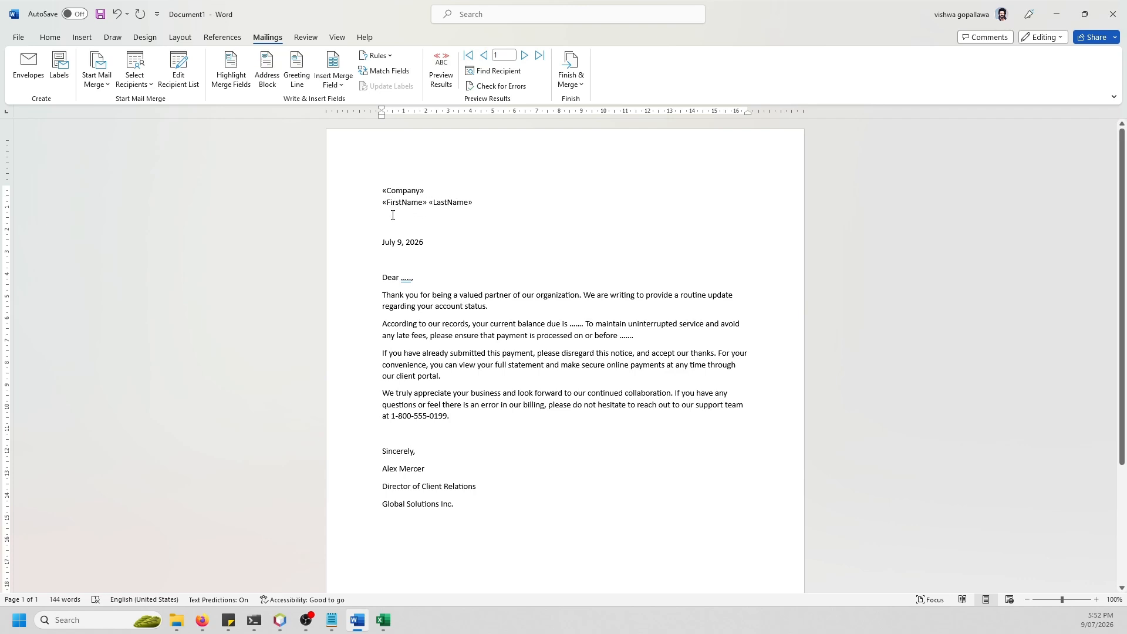
{"action": "left_click", "coordinate": [337, 83]}
{"action": "left_click", "coordinate": [356, 152]}
{"action": "type", "text": ","}
{"action": "key", "text": "Return"}
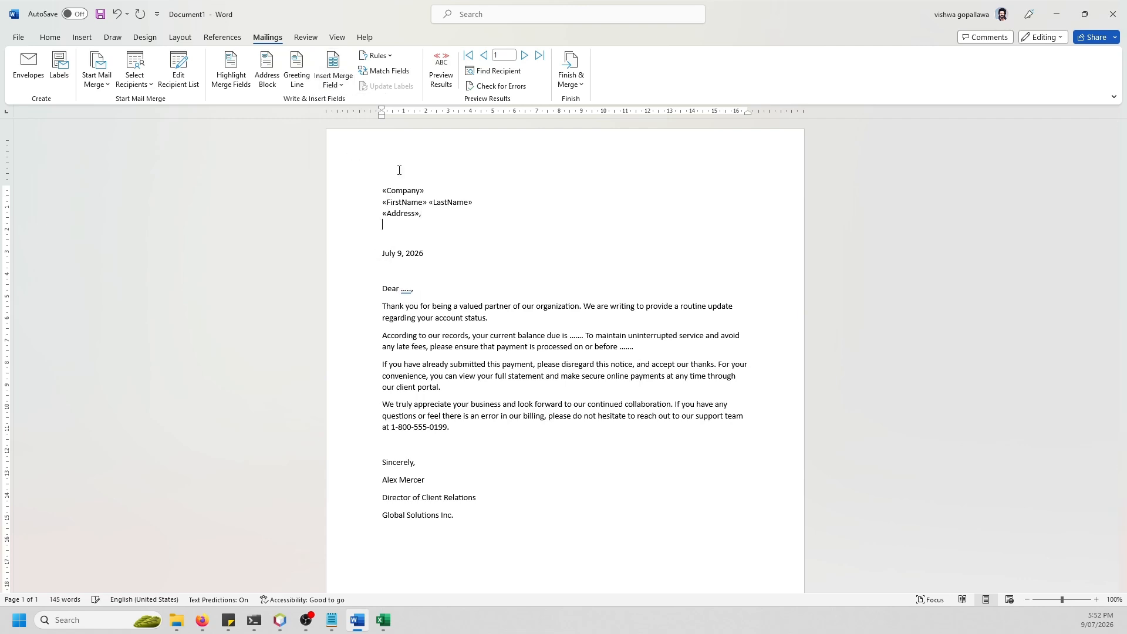
Insert the City merge field followed by a period below the Address line, and delete the spare blank lines above the date
{"action": "left_click", "coordinate": [340, 88]}
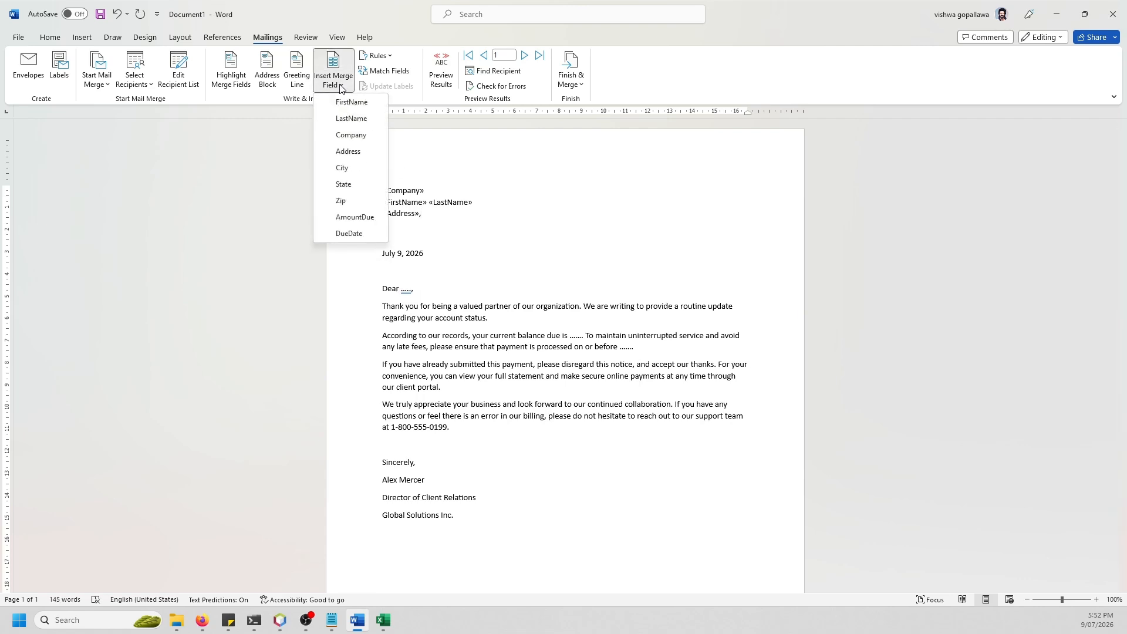
{"action": "left_click", "coordinate": [365, 169]}
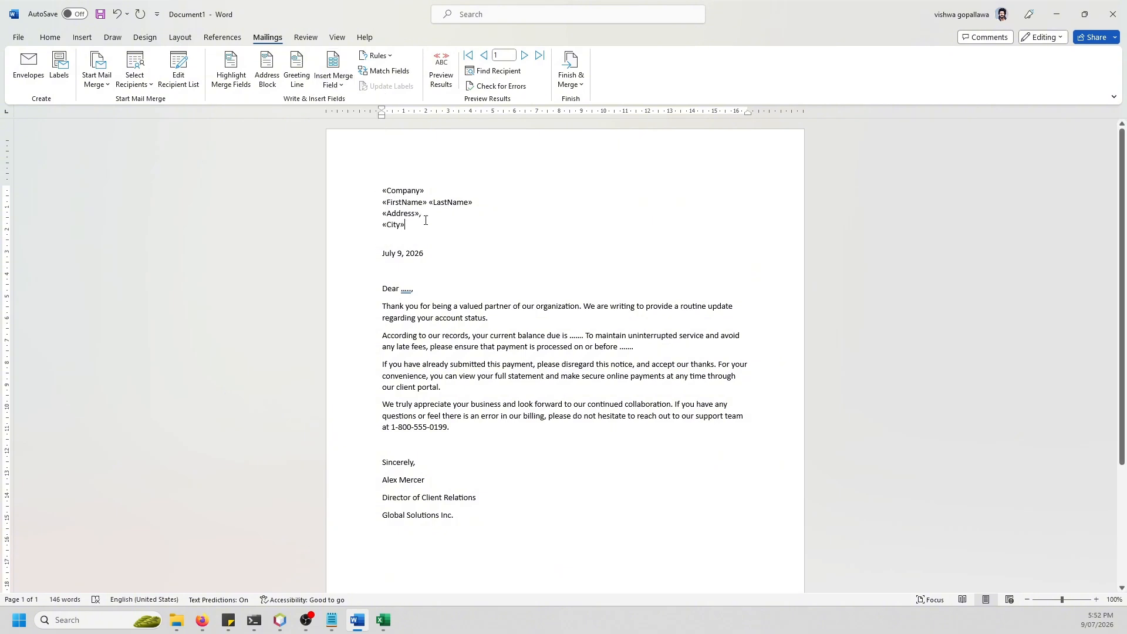
{"action": "type", "text": "."}
{"action": "key", "text": "Delete"}
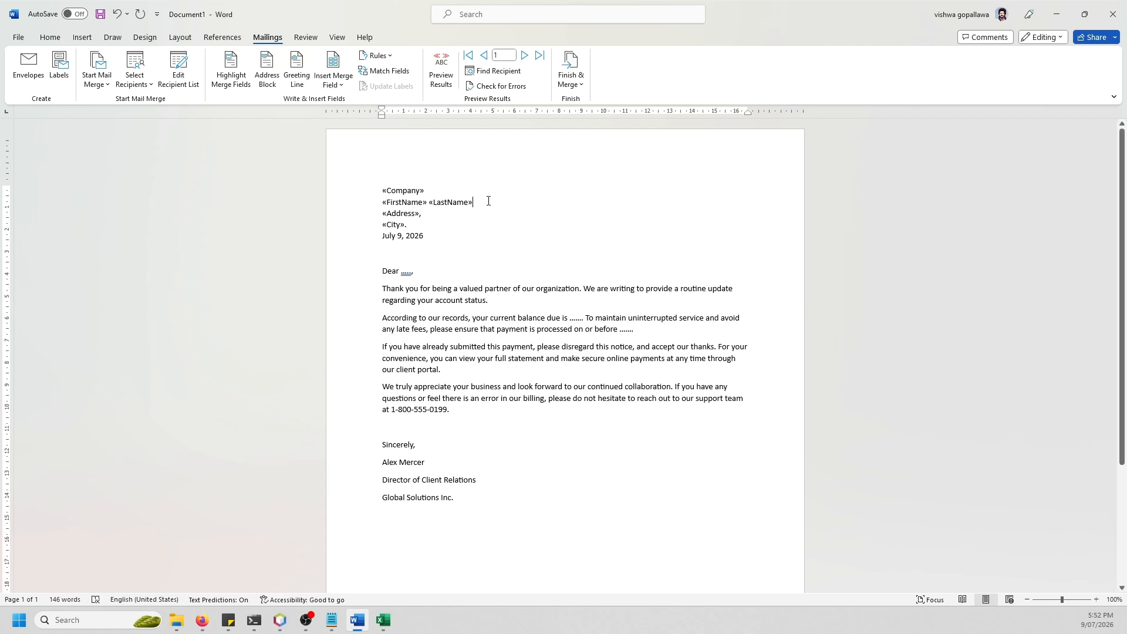
Add commas after the LastName and Company fields, and insert a blank line between the City line and the date
{"action": "type", "text": ","}
{"action": "left_click", "coordinate": [456, 189]}
{"action": "type", "text": ","}
{"action": "key", "text": "Return"}
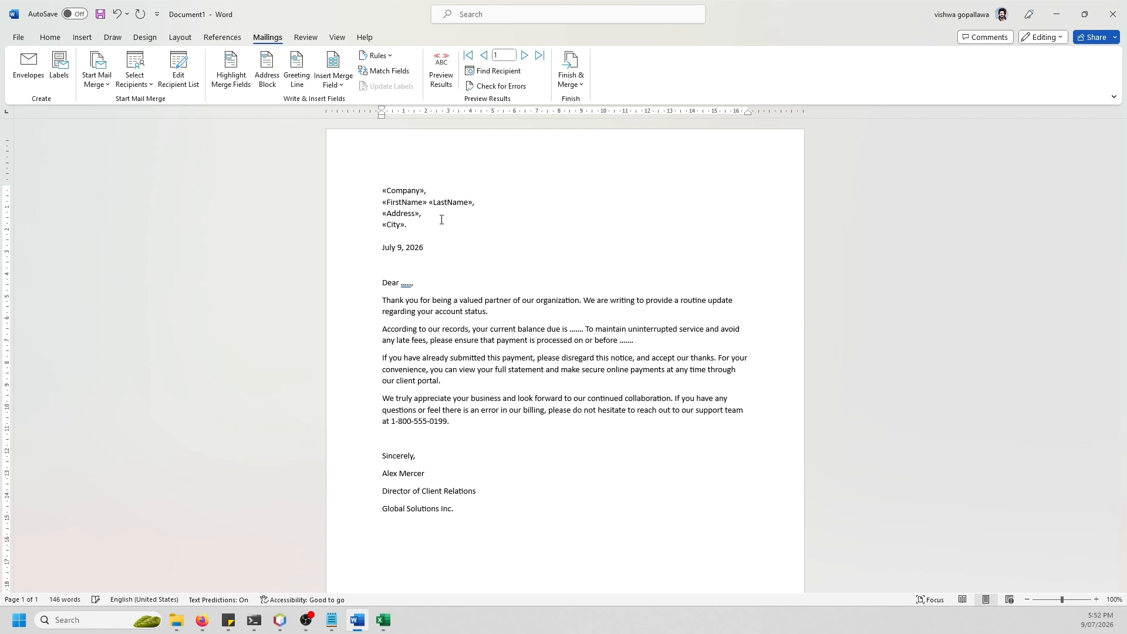
Replace the dotted placeholder after Dear with the FirstName merge field, keeping the comma
{"action": "double_click", "coordinate": [402, 282]}
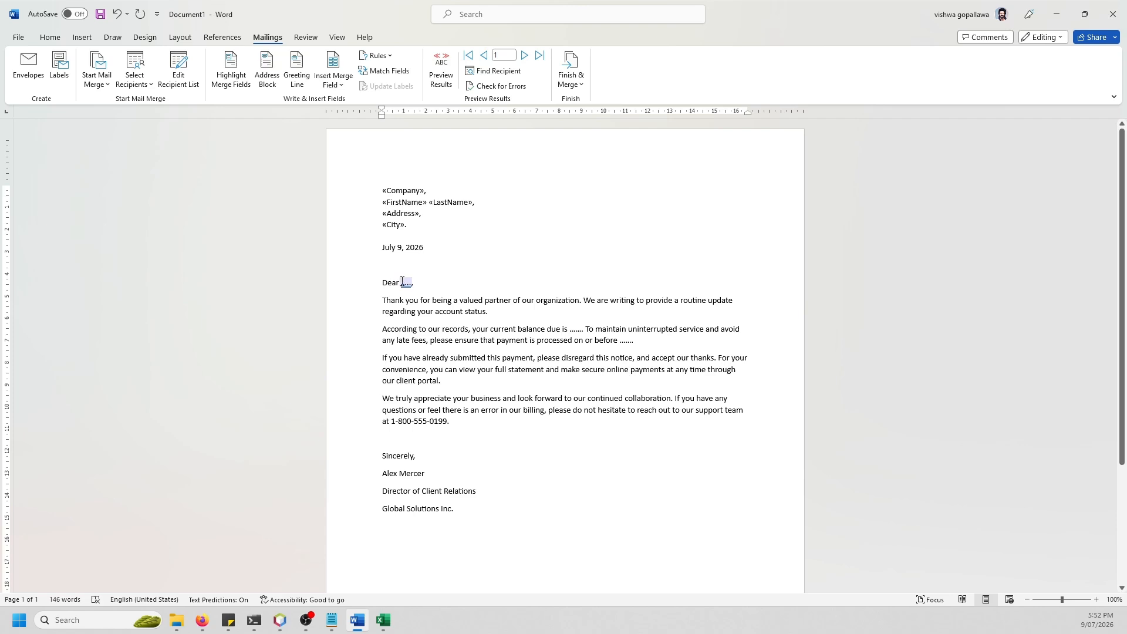
{"action": "key", "text": "BackSpace"}
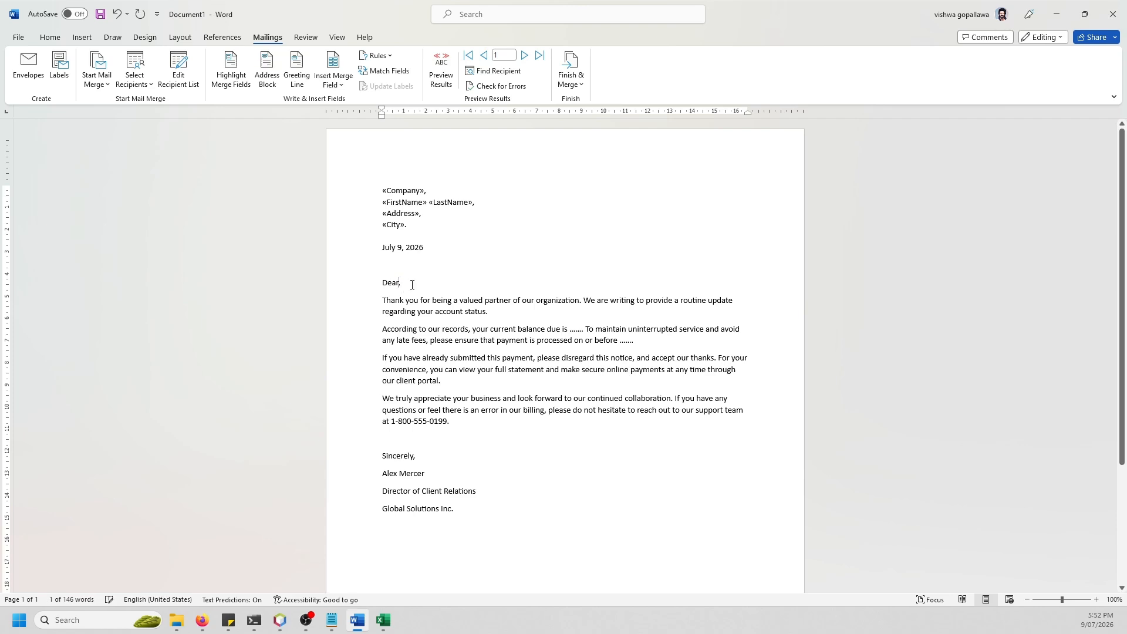
{"action": "left_click", "coordinate": [337, 79]}
{"action": "left_click", "coordinate": [351, 103]}
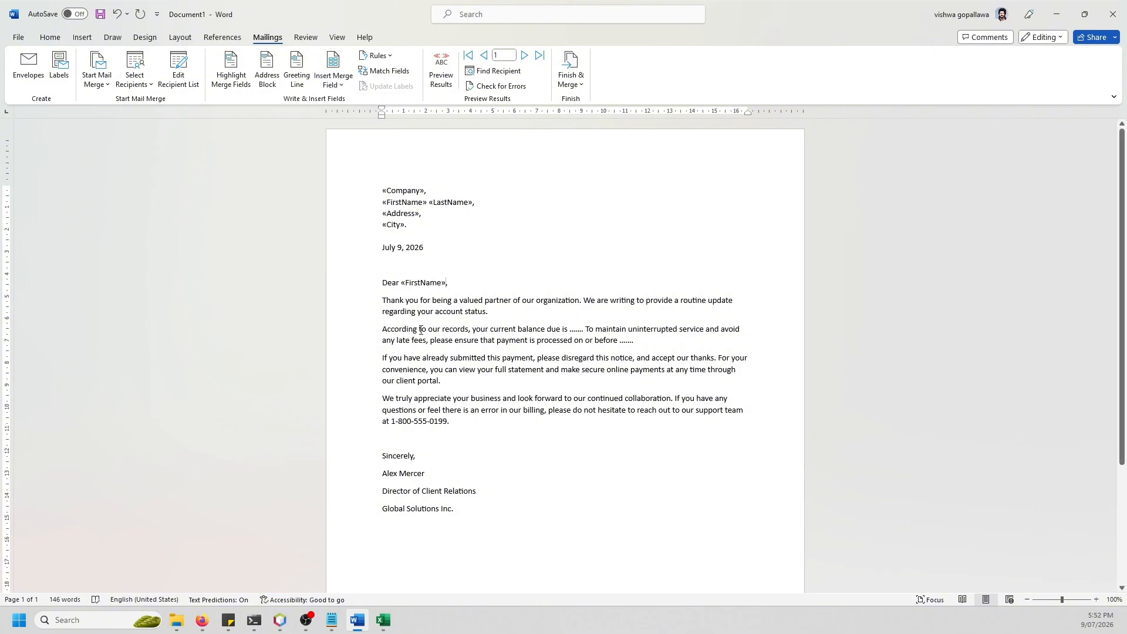
Replace the dotted placeholder after "your current balance due is" with the AmountDue merge field
{"action": "left_click_drag", "start_coordinate": [569, 331], "coordinate": [584, 331]}
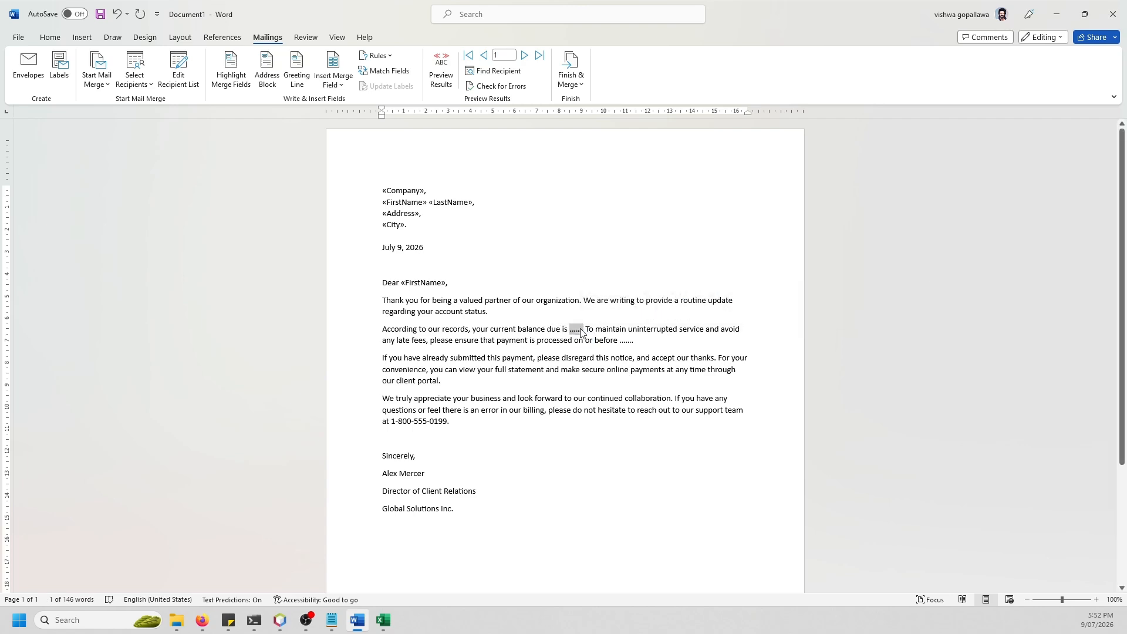
{"action": "key", "text": "Delete"}
{"action": "left_click", "coordinate": [333, 82]}
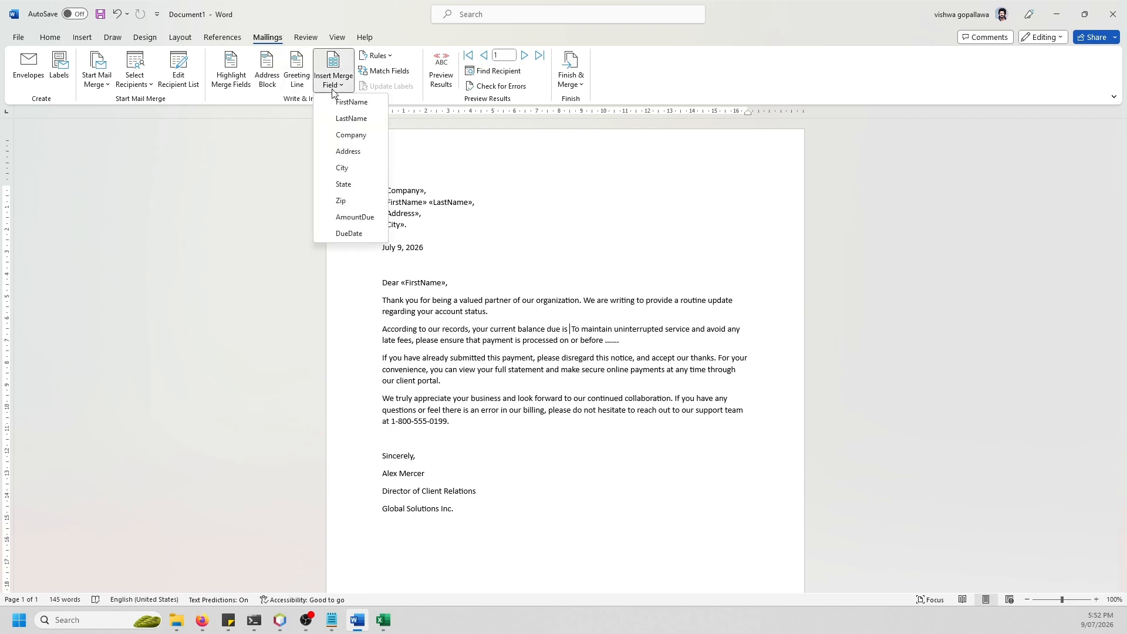
{"action": "left_click", "coordinate": [358, 222]}
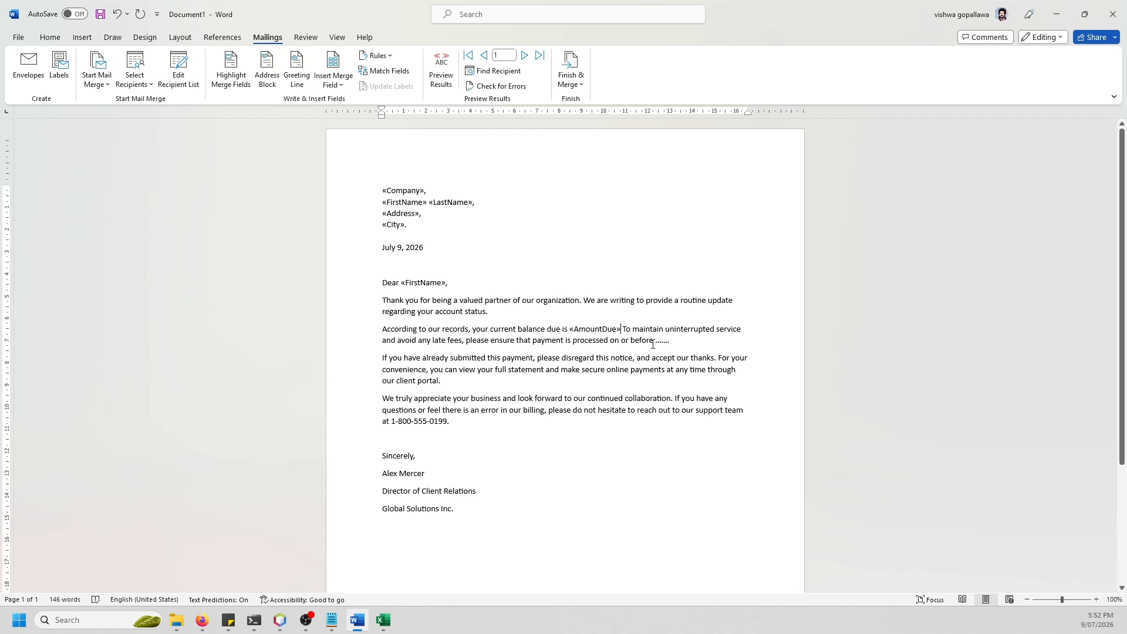
Replace the dotted placeholder after "on or before" with the DueDate merge field
{"action": "left_click_drag", "start_coordinate": [653, 345], "coordinate": [671, 343]}
{"action": "left_click", "coordinate": [679, 344]}
{"action": "key", "text": "BackSpace"}
{"action": "key", "text": "BackSpace"}
{"action": "key", "text": "BackSpace"}
{"action": "key", "text": "BackSpace"}
{"action": "key", "text": "BackSpace"}
{"action": "key", "text": "BackSpace"}
{"action": "key", "text": "BackSpace"}
{"action": "left_click", "coordinate": [326, 79]}
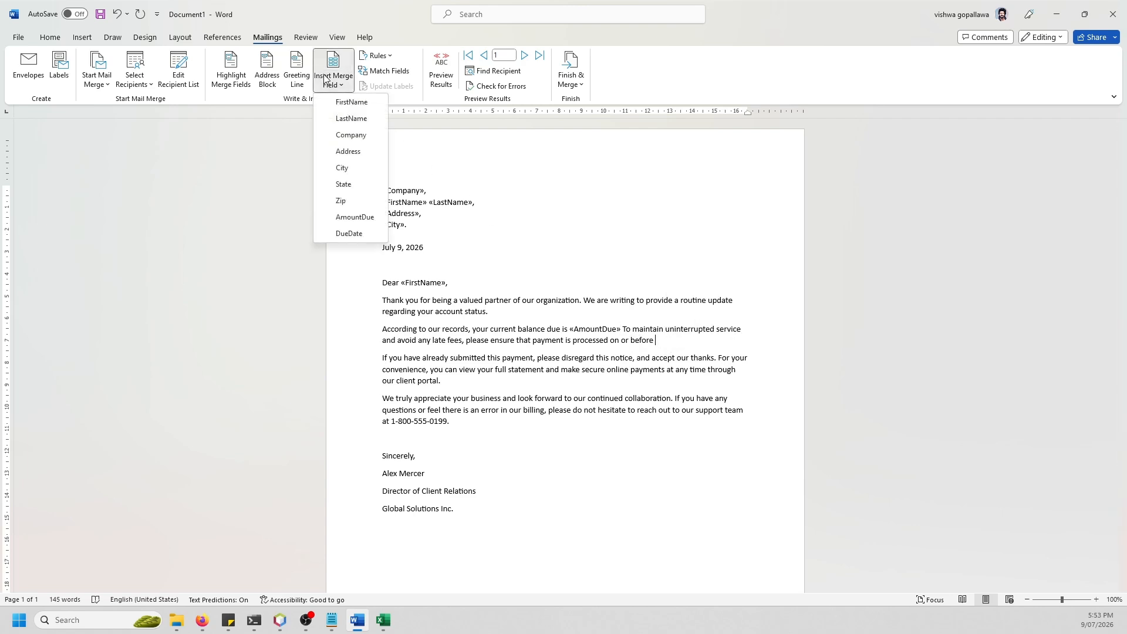
{"action": "left_click", "coordinate": [364, 233]}
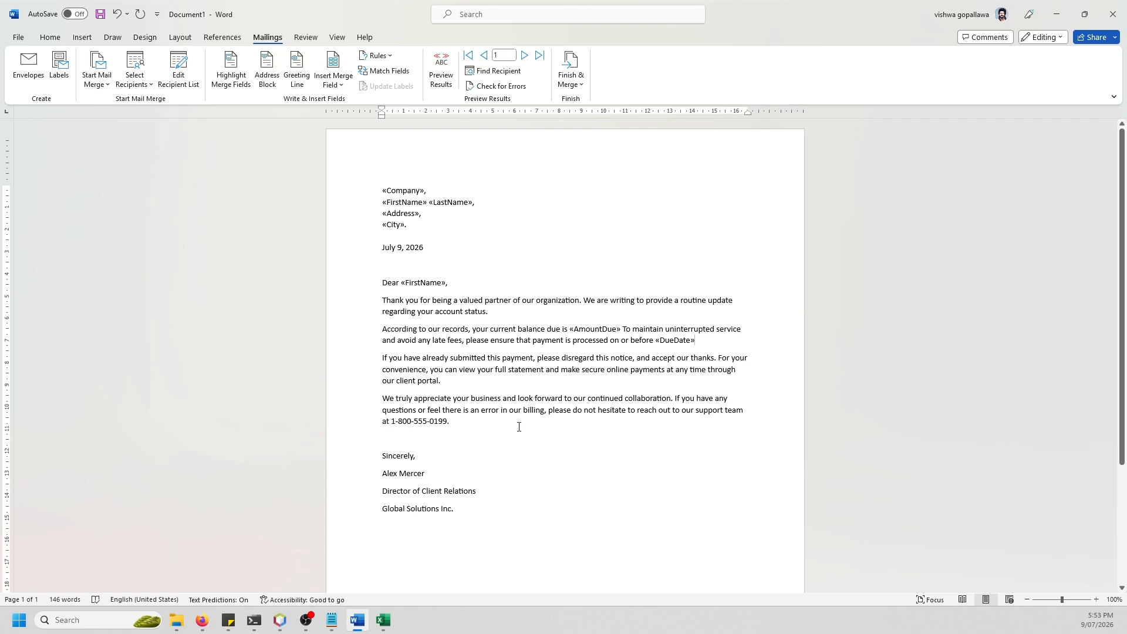
Compare the letter's merge fields with the available field list and the FirstName column in the Excel recipient workbook
{"action": "scroll", "coordinate": [446, 464], "scroll_direction": "down", "scroll_amount": 1}
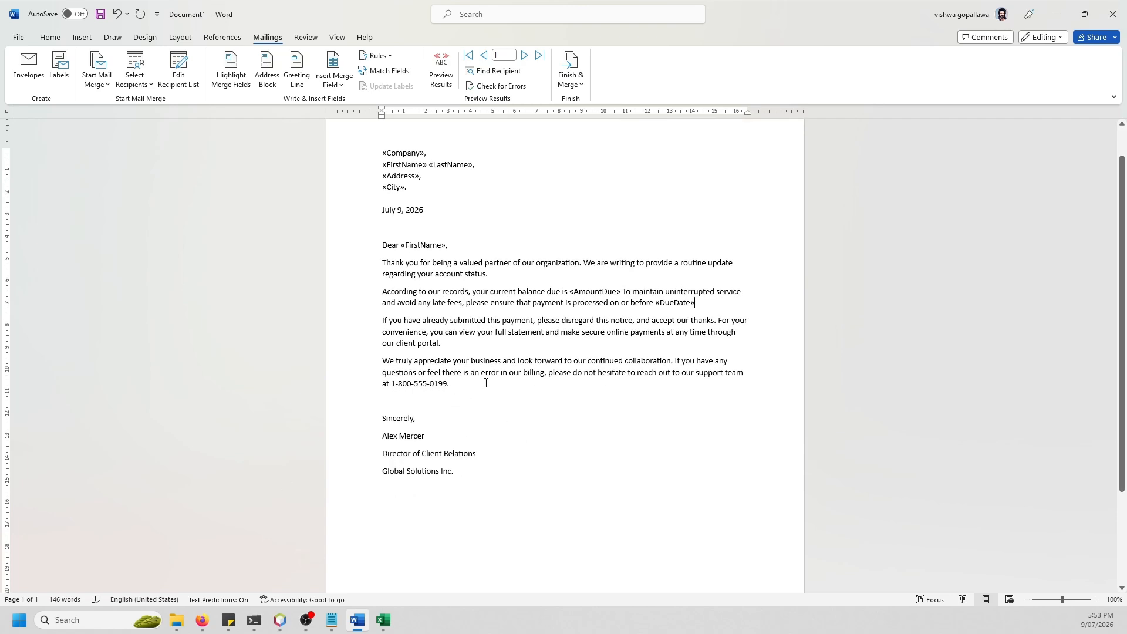
{"action": "scroll", "coordinate": [484, 405], "scroll_direction": "up", "scroll_amount": 1}
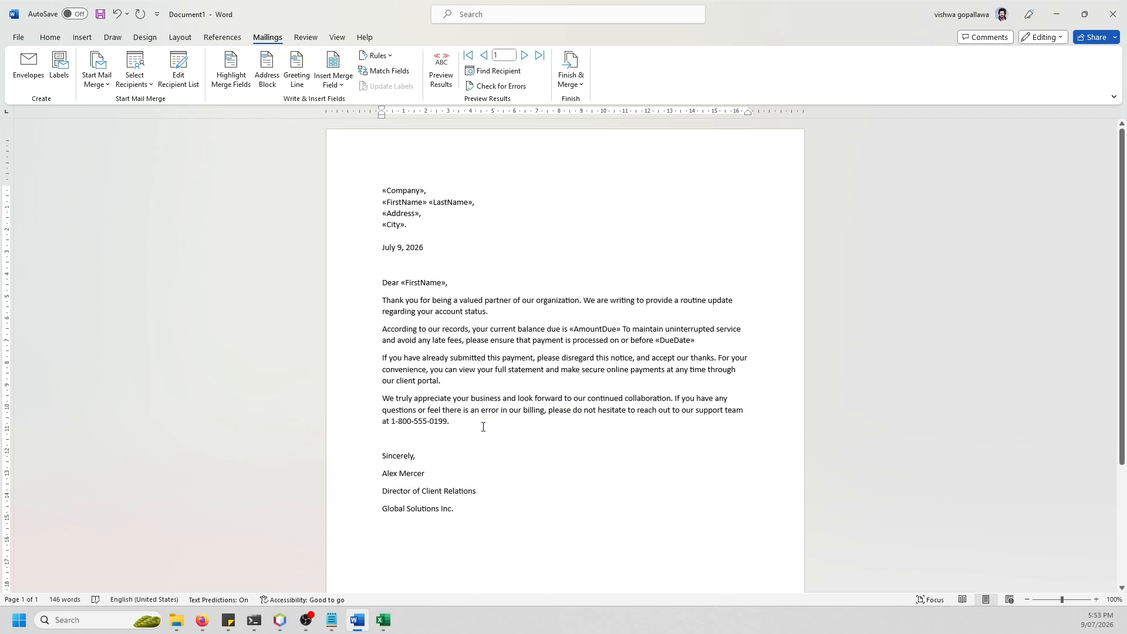
{"action": "left_click", "coordinate": [340, 82]}
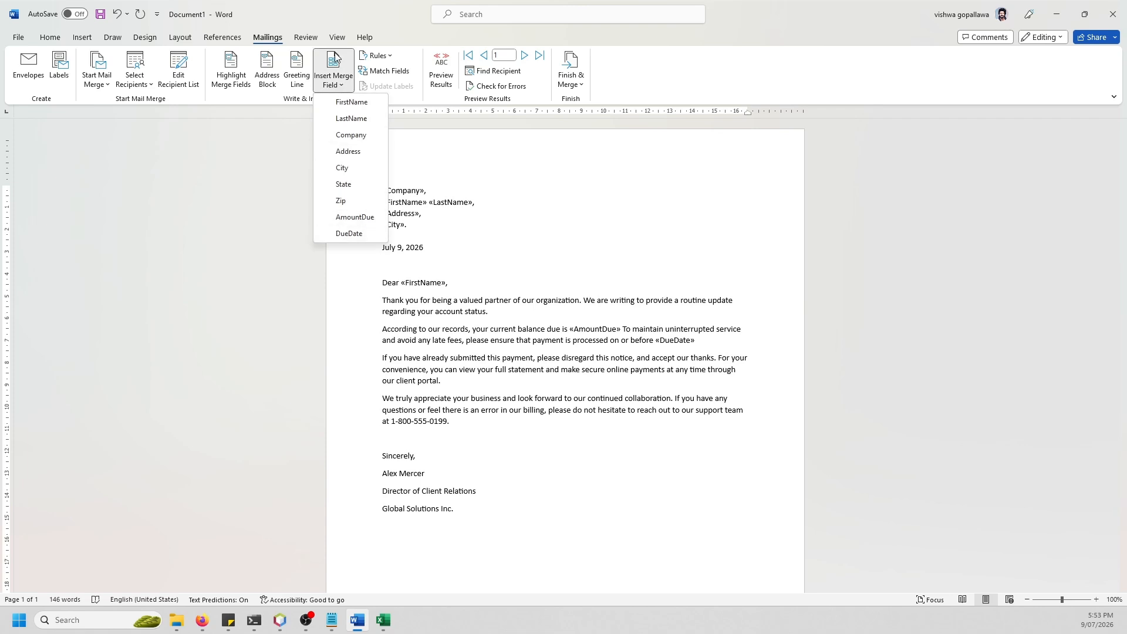
{"action": "left_click", "coordinate": [337, 84]}
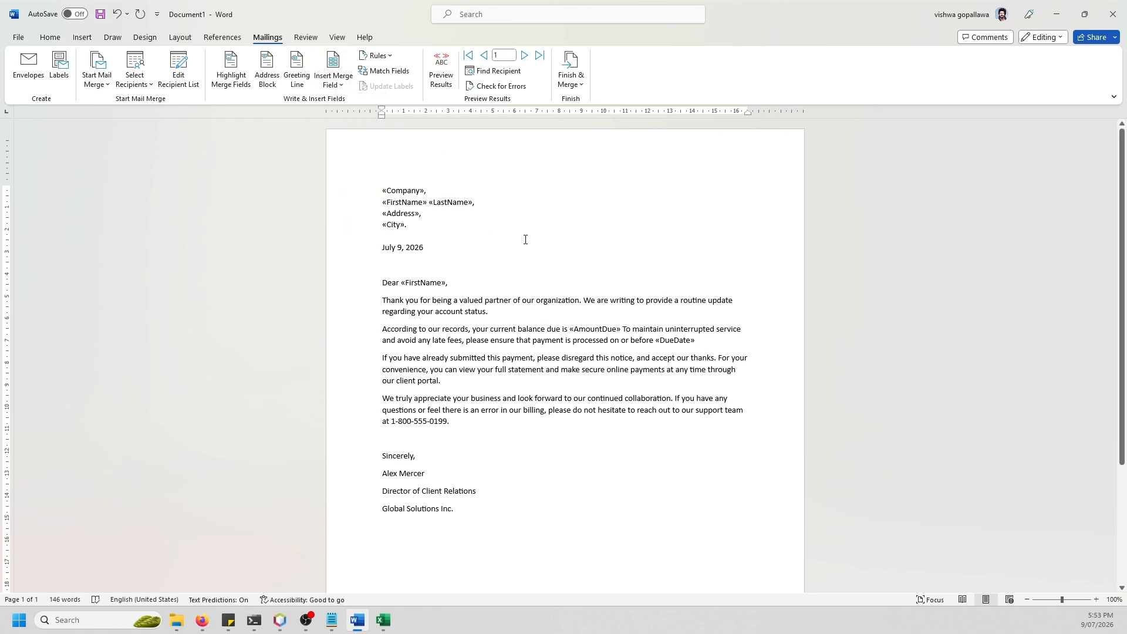
{"action": "left_click_drag", "start_coordinate": [381, 192], "coordinate": [413, 193]}
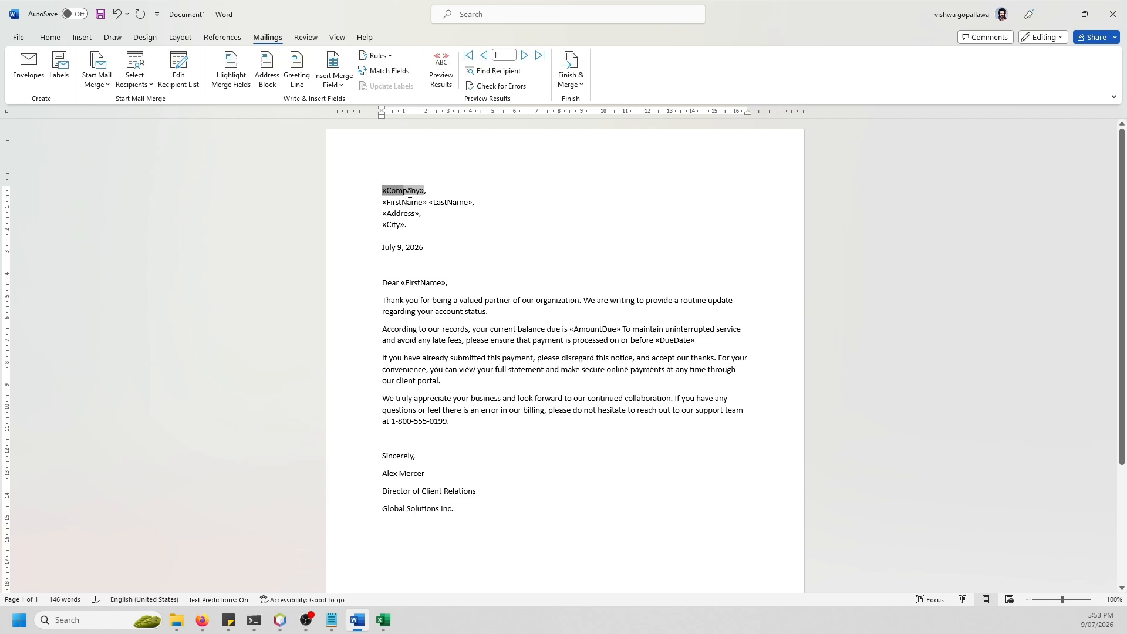
{"action": "left_click", "coordinate": [412, 226]}
{"action": "left_click", "coordinate": [382, 620]}
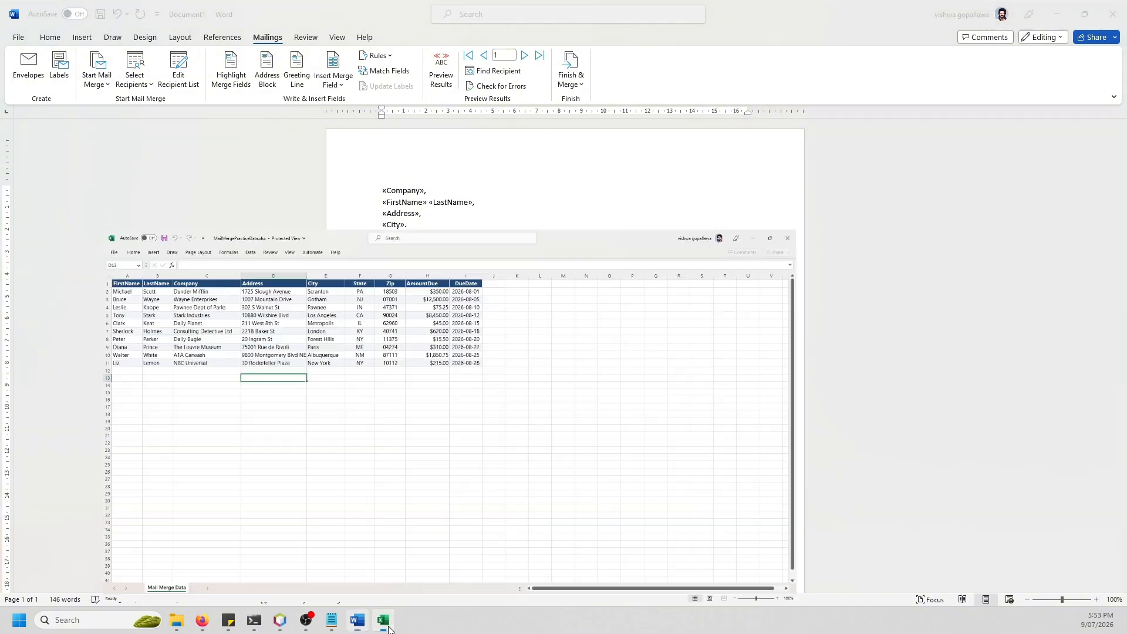
{"action": "left_click_drag", "start_coordinate": [25, 105], "coordinate": [48, 213]}
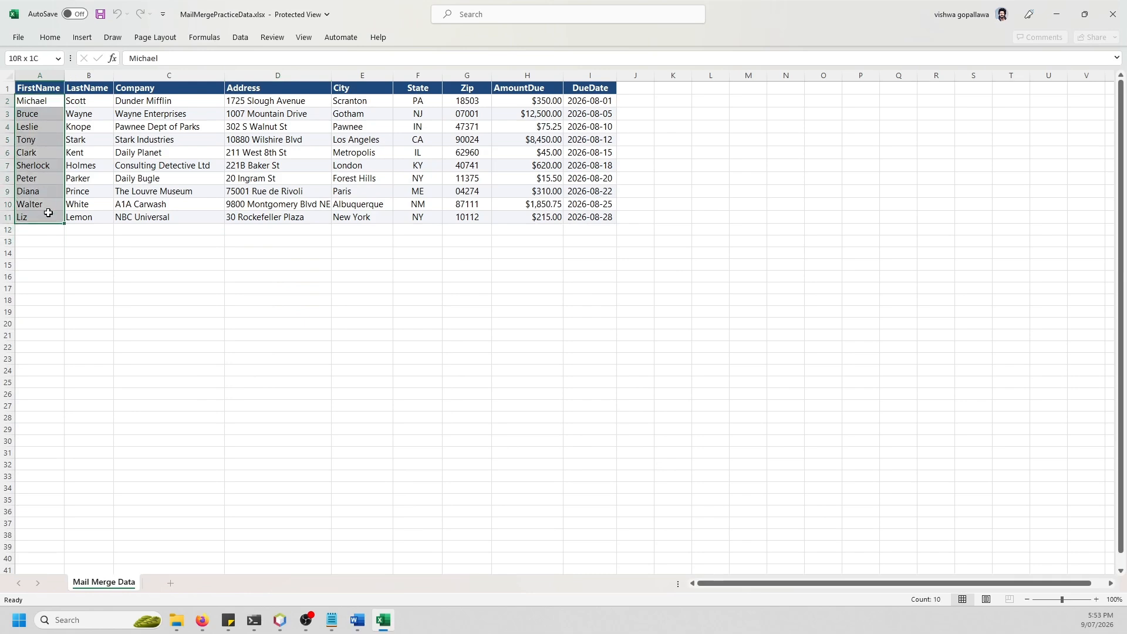
{"action": "left_click", "coordinate": [385, 620]}
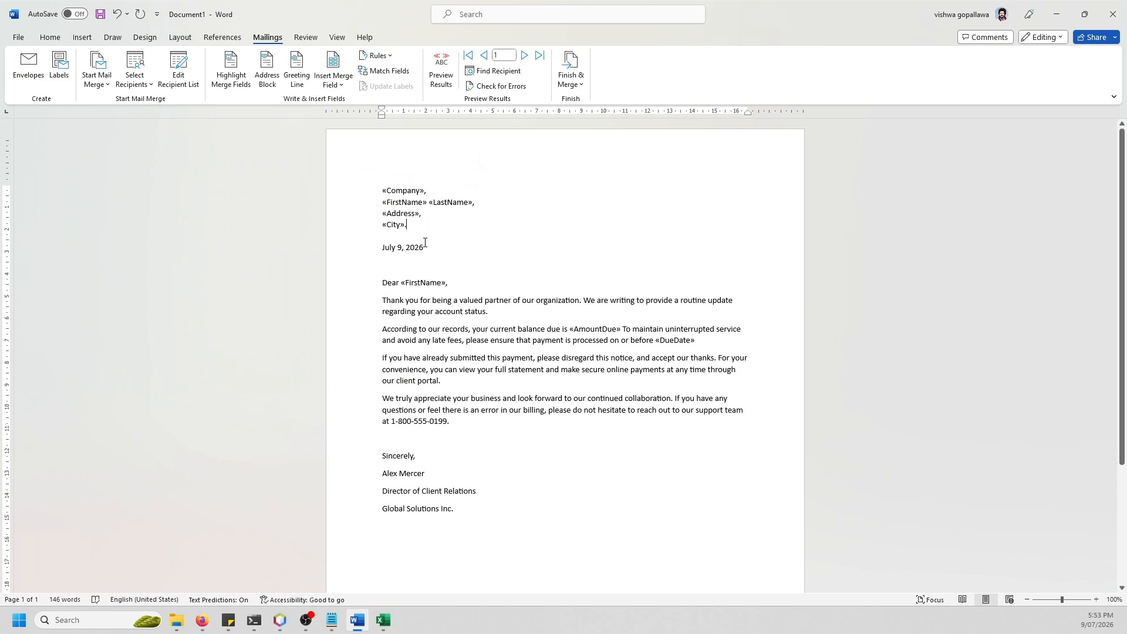
{"action": "left_click", "coordinate": [333, 84]}
{"action": "left_click", "coordinate": [333, 84]}
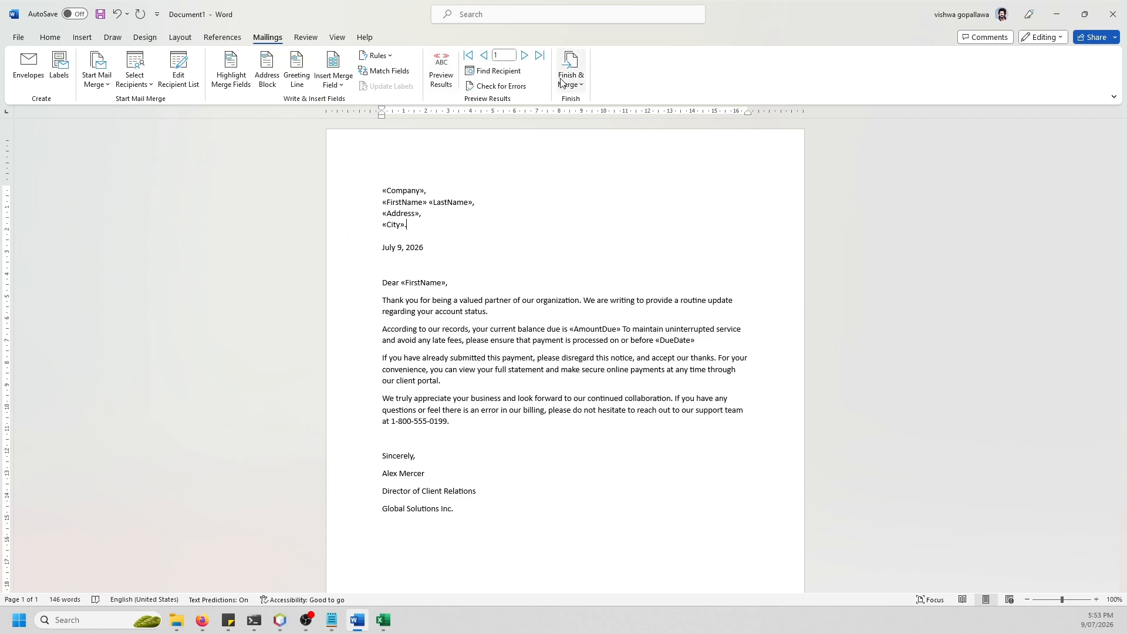
Preview the merged letter for the first recipient, switching between the merge field codes and the filled-in data
{"action": "left_click", "coordinate": [452, 88]}
{"action": "left_click", "coordinate": [452, 87]}
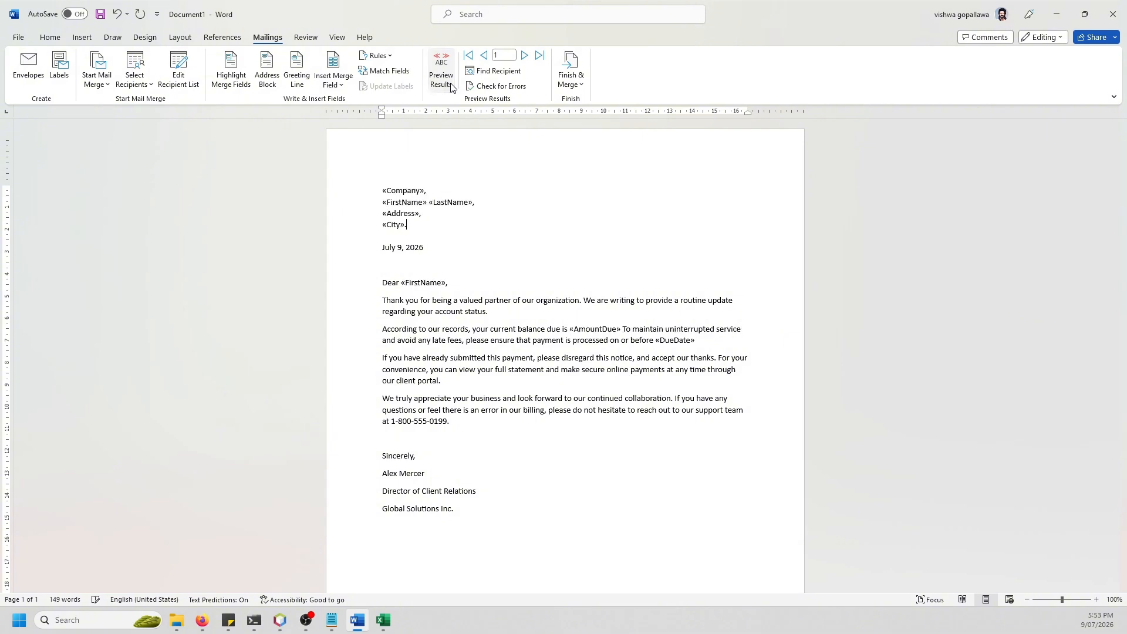
{"action": "left_click", "coordinate": [452, 87]}
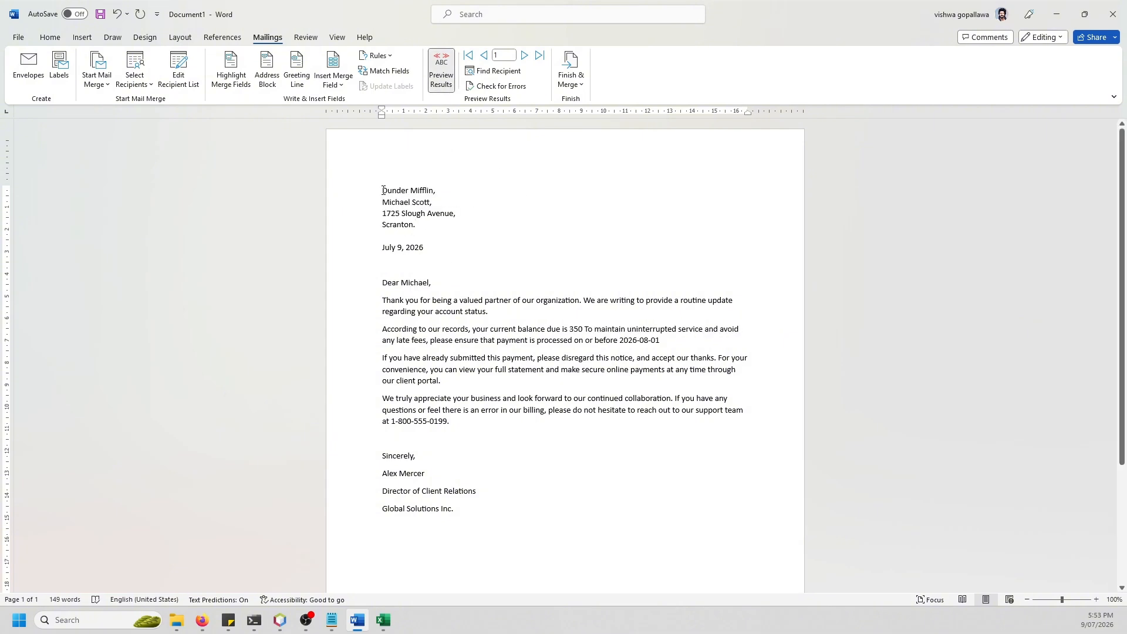
{"action": "left_click_drag", "start_coordinate": [384, 190], "coordinate": [650, 520]}
{"action": "left_click", "coordinate": [566, 444]}
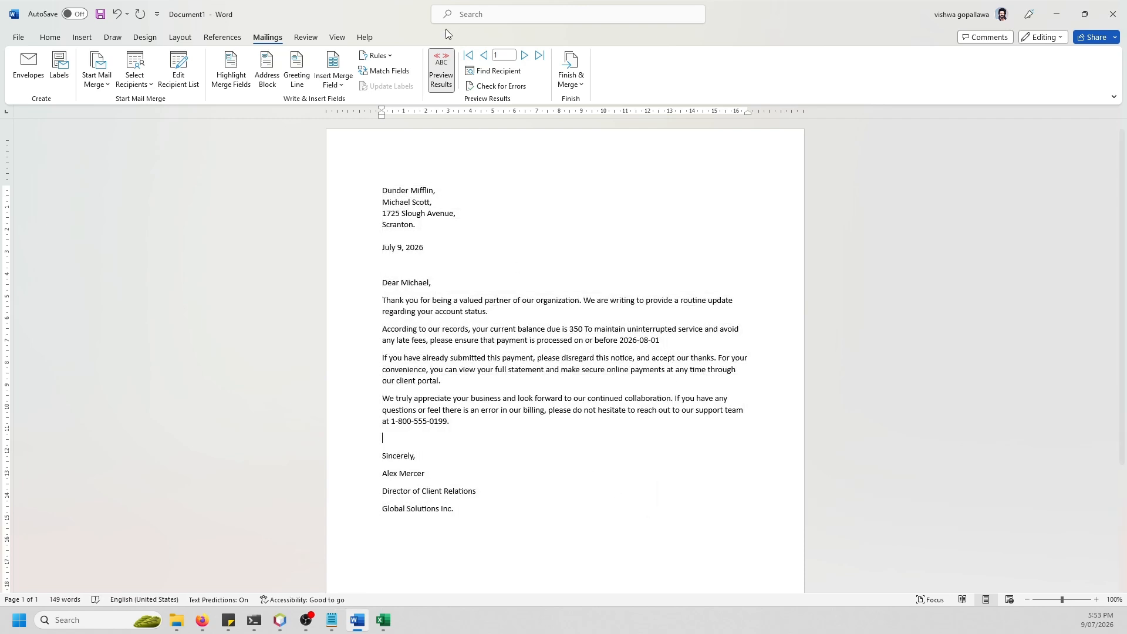
{"action": "left_click", "coordinate": [448, 78]}
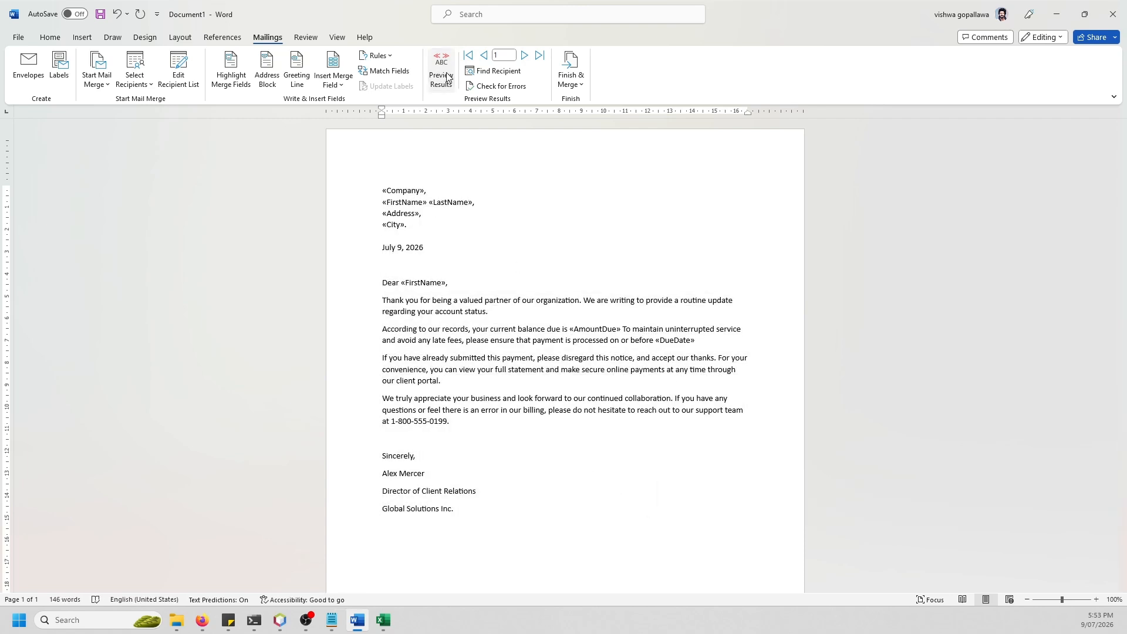
{"action": "left_click", "coordinate": [447, 77]}
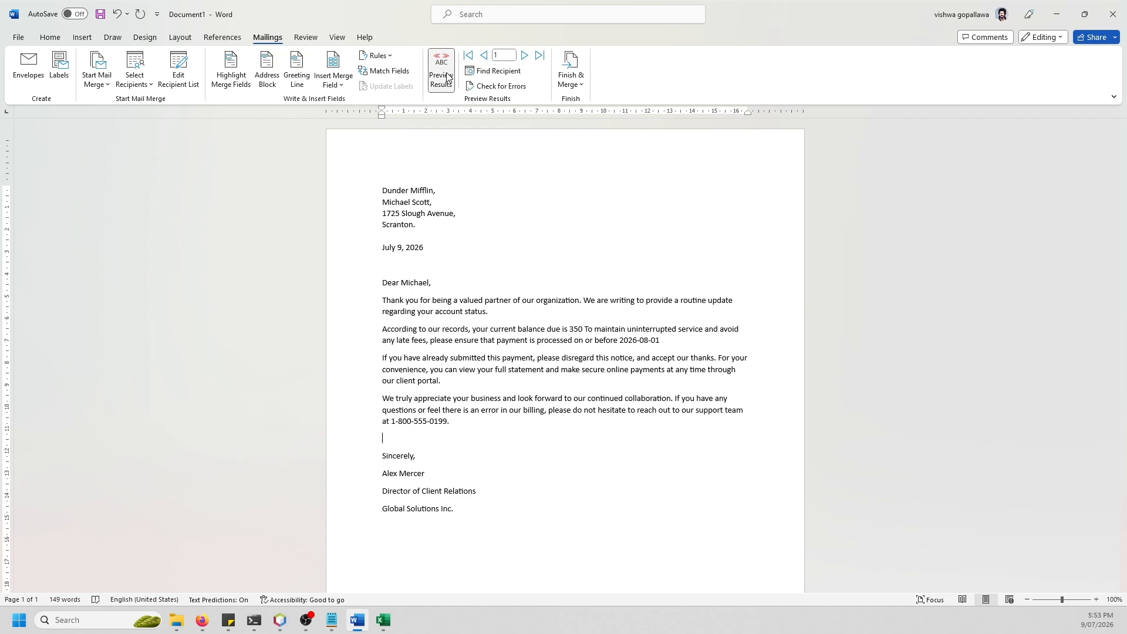
{"action": "left_click", "coordinate": [447, 77]}
{"action": "left_click", "coordinate": [447, 77]}
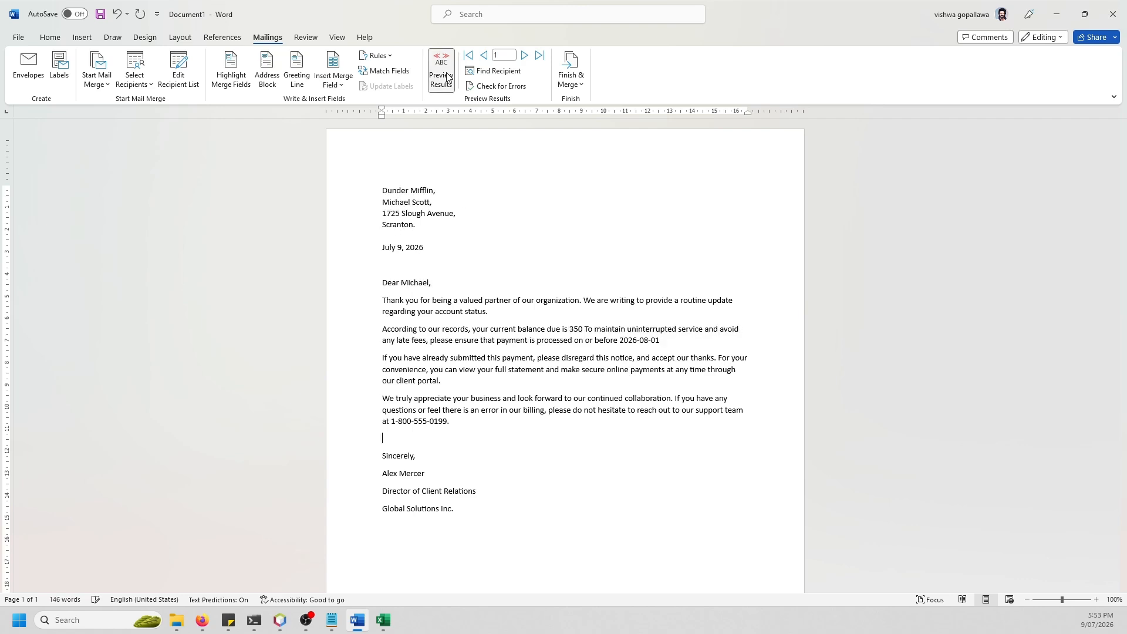
Browse the previewed letters forward to record 7 and back to record 1 to check each recipient's details
{"action": "left_click", "coordinate": [528, 62]}
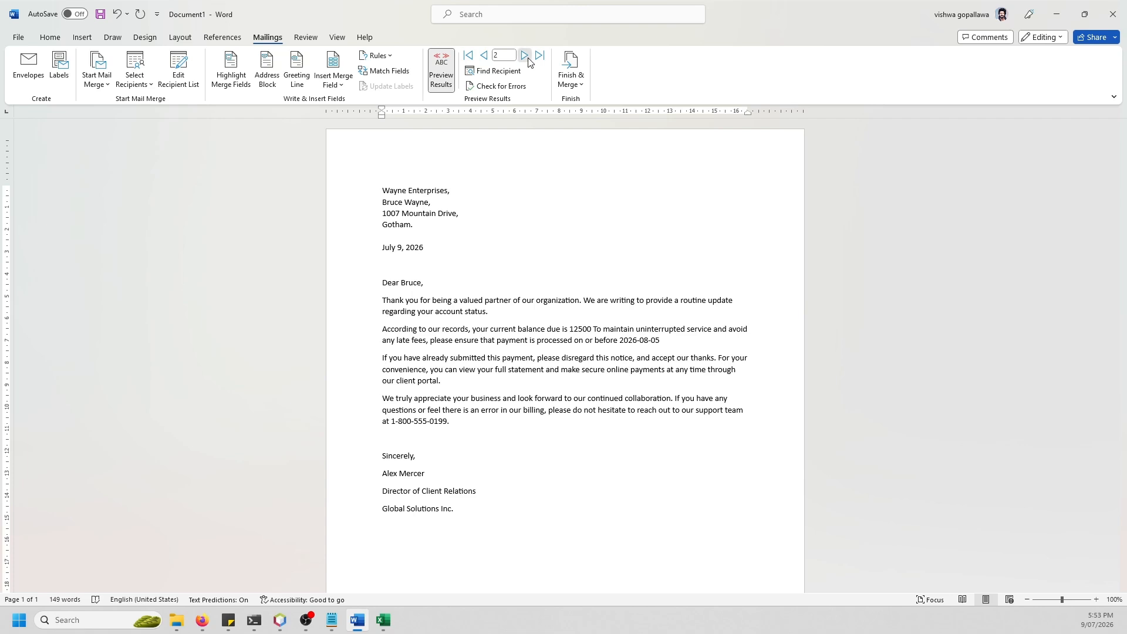
{"action": "left_click", "coordinate": [525, 55]}
{"action": "left_click", "coordinate": [525, 56]}
{"action": "left_click", "coordinate": [524, 56]}
{"action": "left_click", "coordinate": [525, 55]}
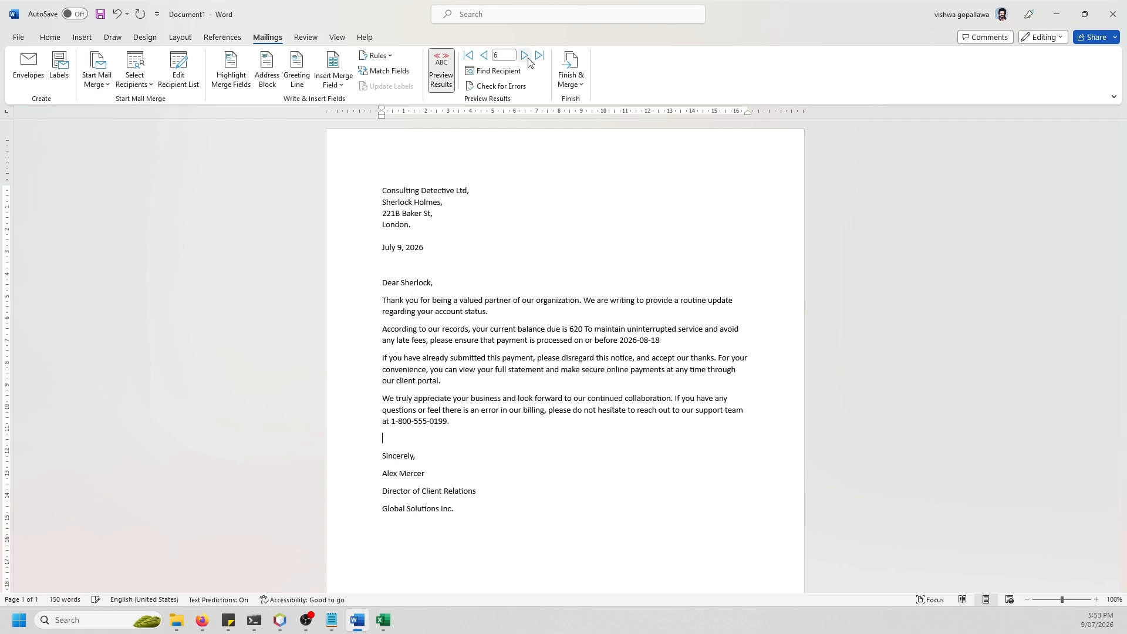
{"action": "left_click", "coordinate": [528, 61]}
{"action": "left_click", "coordinate": [486, 62]}
{"action": "left_click", "coordinate": [486, 63]}
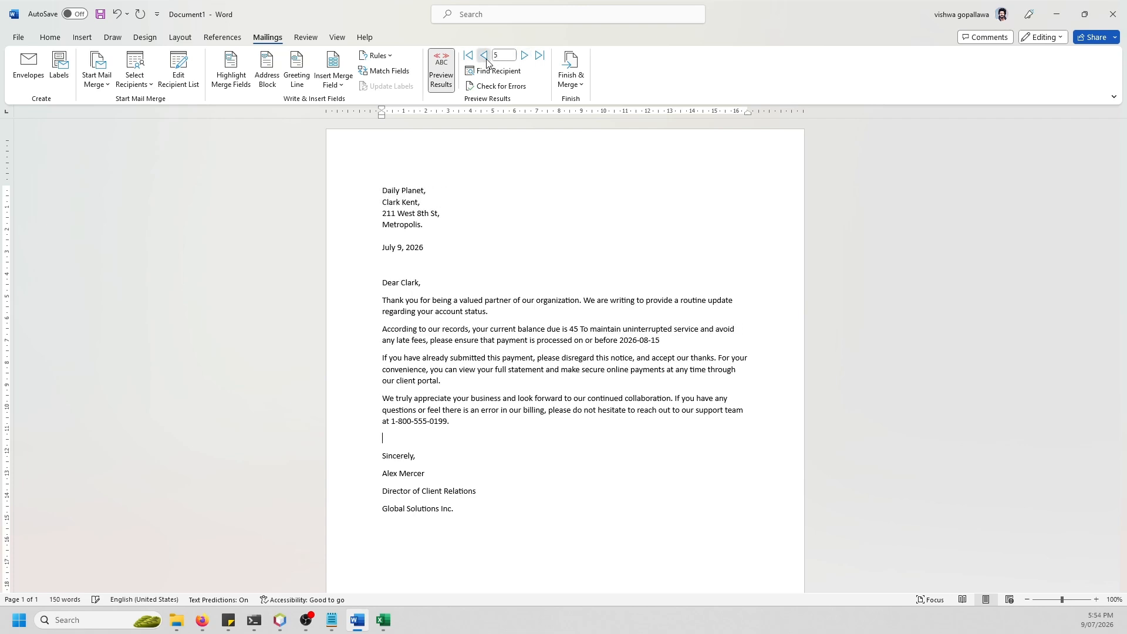
{"action": "left_click", "coordinate": [487, 62]}
{"action": "left_click", "coordinate": [486, 62]}
{"action": "left_click", "coordinate": [486, 62]}
{"action": "left_click", "coordinate": [486, 62]}
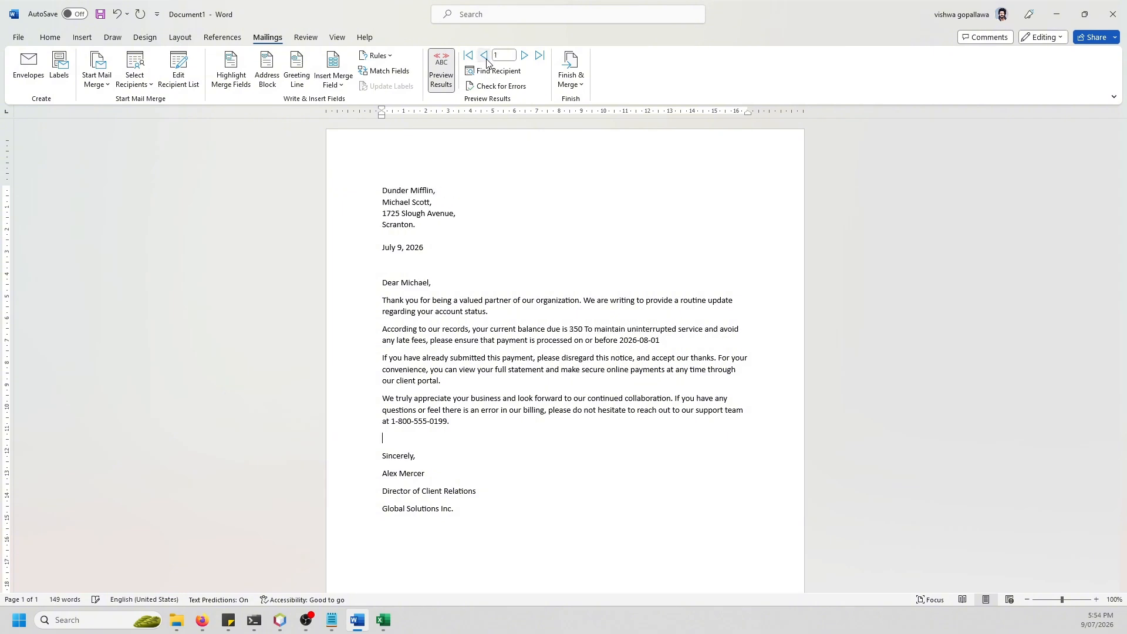
Toggle the results preview off and on, and browse the letters forward to record 5 and back to record 2
{"action": "left_click", "coordinate": [441, 71]}
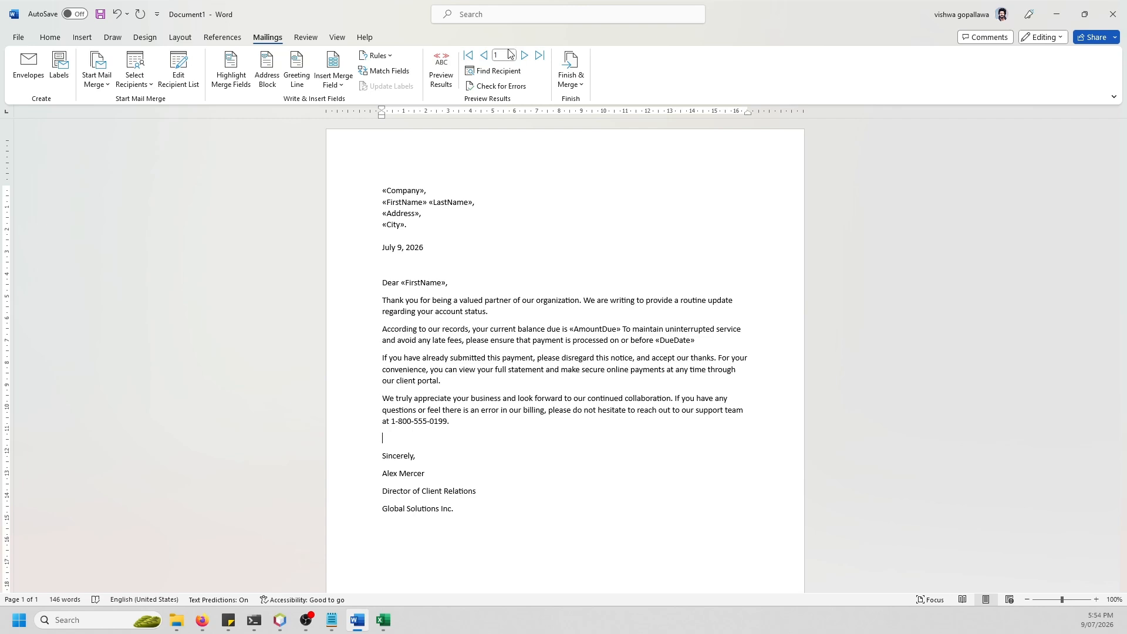
{"action": "left_click", "coordinate": [442, 70]}
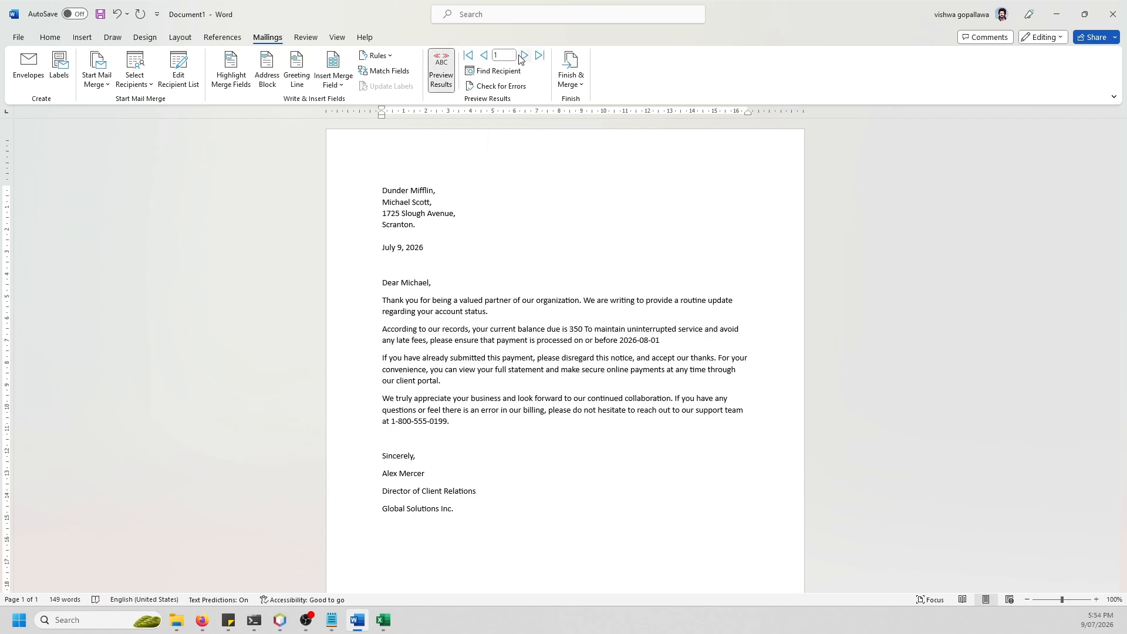
{"action": "left_click", "coordinate": [524, 55]}
{"action": "left_click", "coordinate": [525, 55]}
{"action": "left_click", "coordinate": [524, 55]}
{"action": "left_click", "coordinate": [524, 55]}
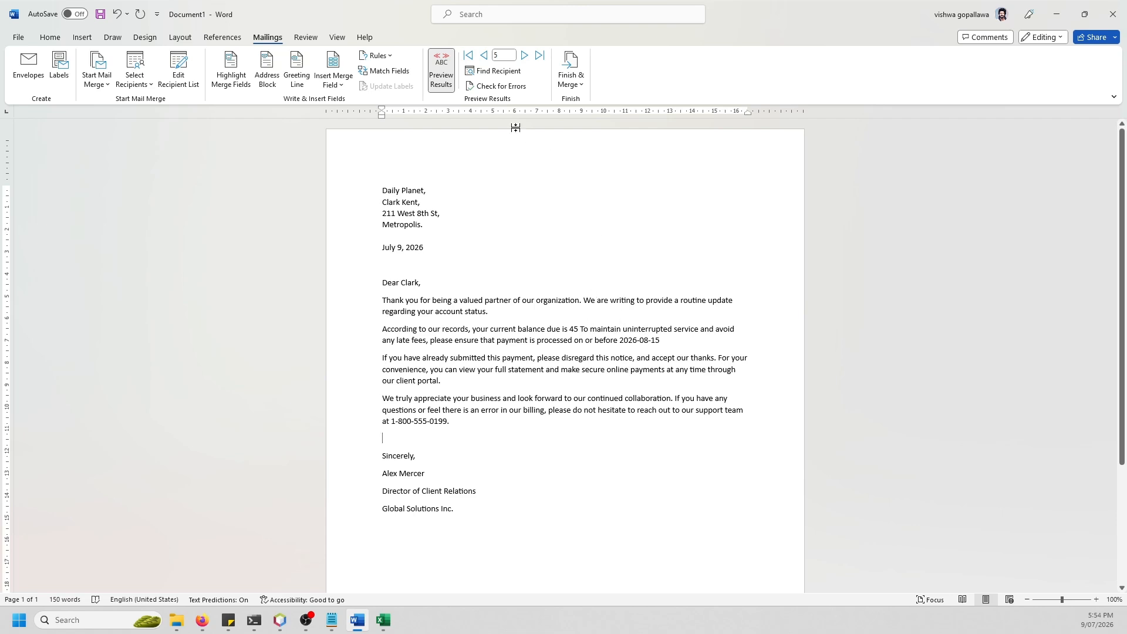
{"action": "left_click", "coordinate": [488, 57]}
{"action": "left_click", "coordinate": [488, 57]}
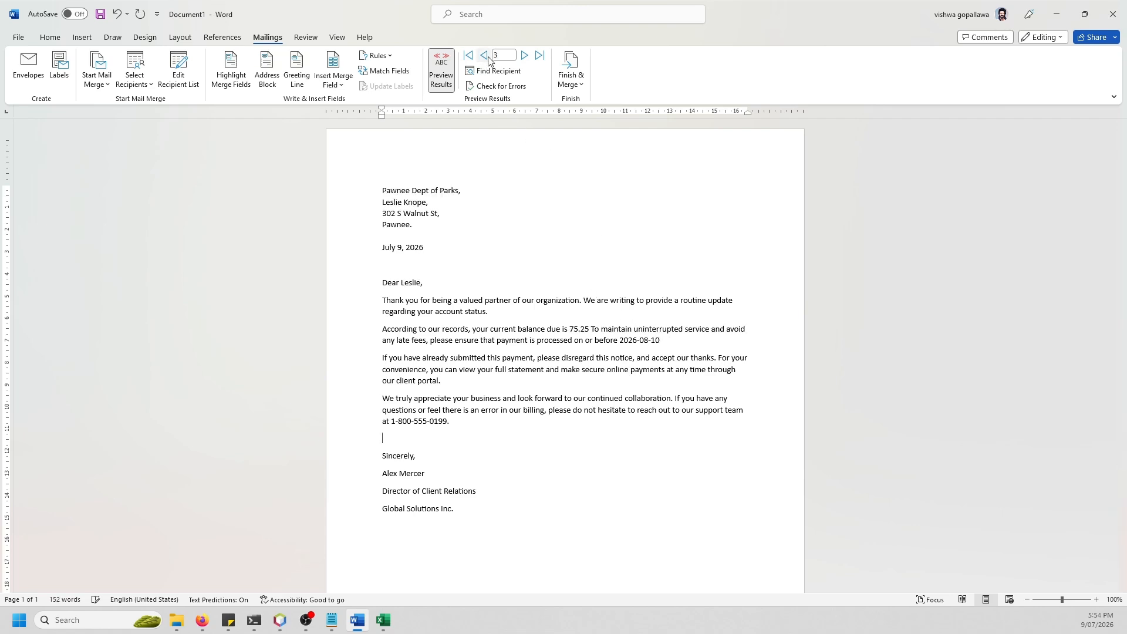
{"action": "left_click", "coordinate": [485, 57]}
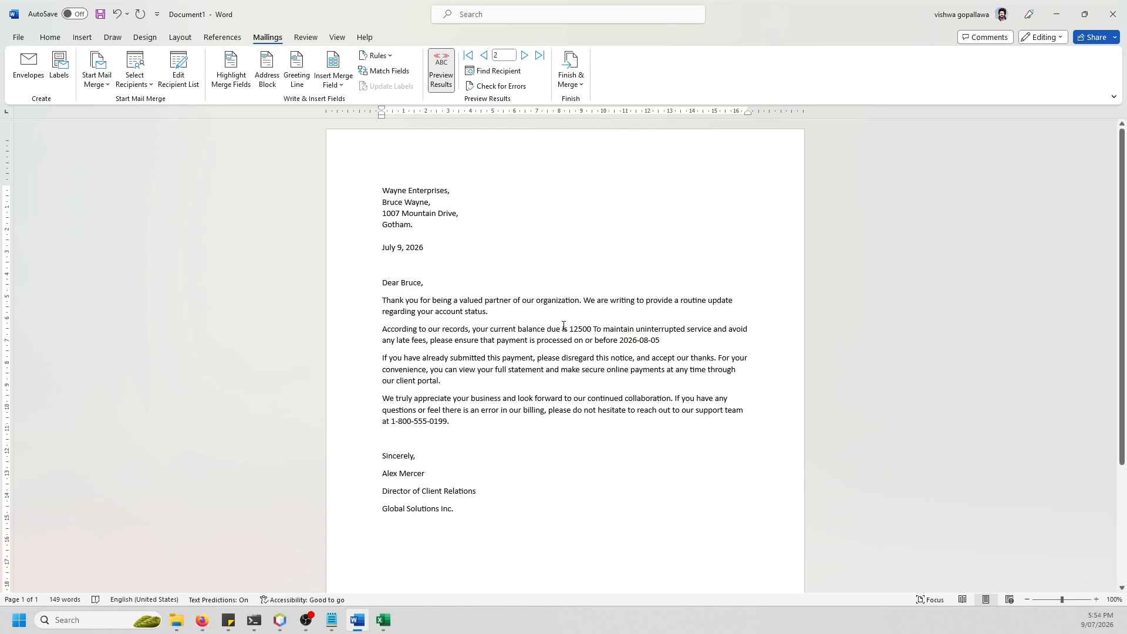
Return from the results preview to the merge fields and add a dollar sign directly before the AmountDue field
{"action": "left_click_drag", "start_coordinate": [571, 331], "coordinate": [593, 330]}
{"action": "left_click", "coordinate": [593, 330]}
{"action": "left_click", "coordinate": [442, 72]}
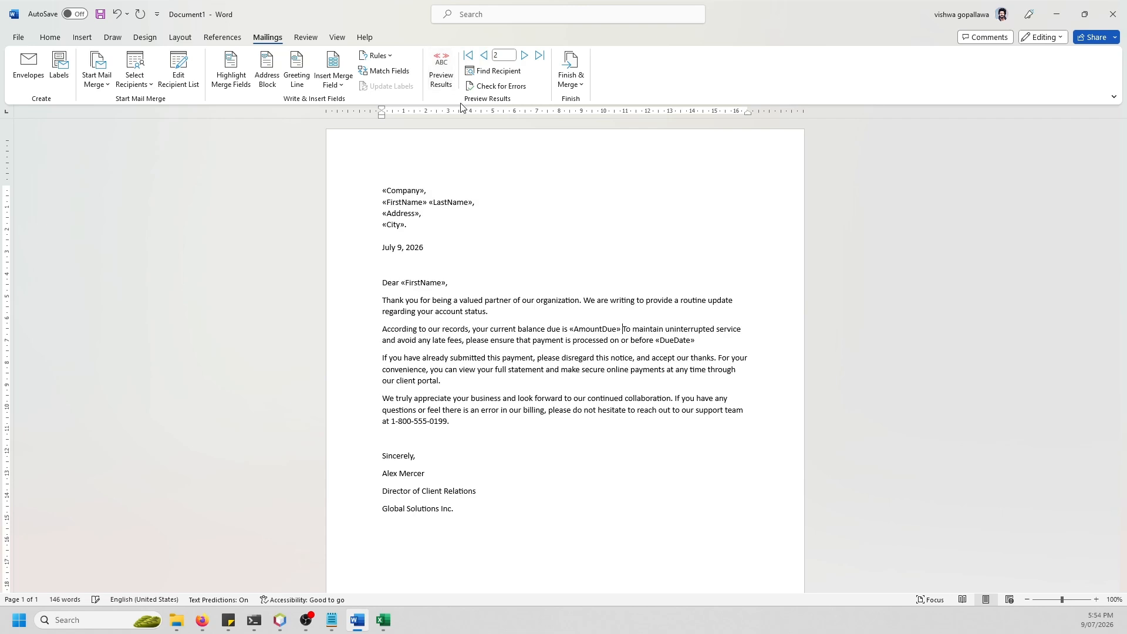
{"action": "left_click", "coordinate": [570, 331]}
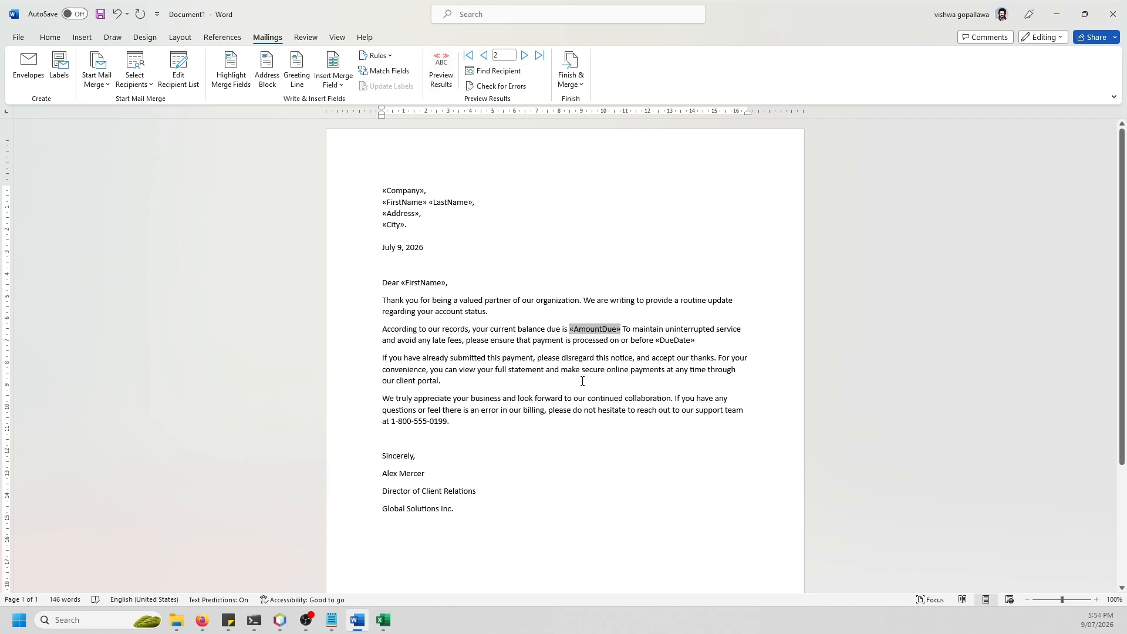
{"action": "type", "text": "$"}
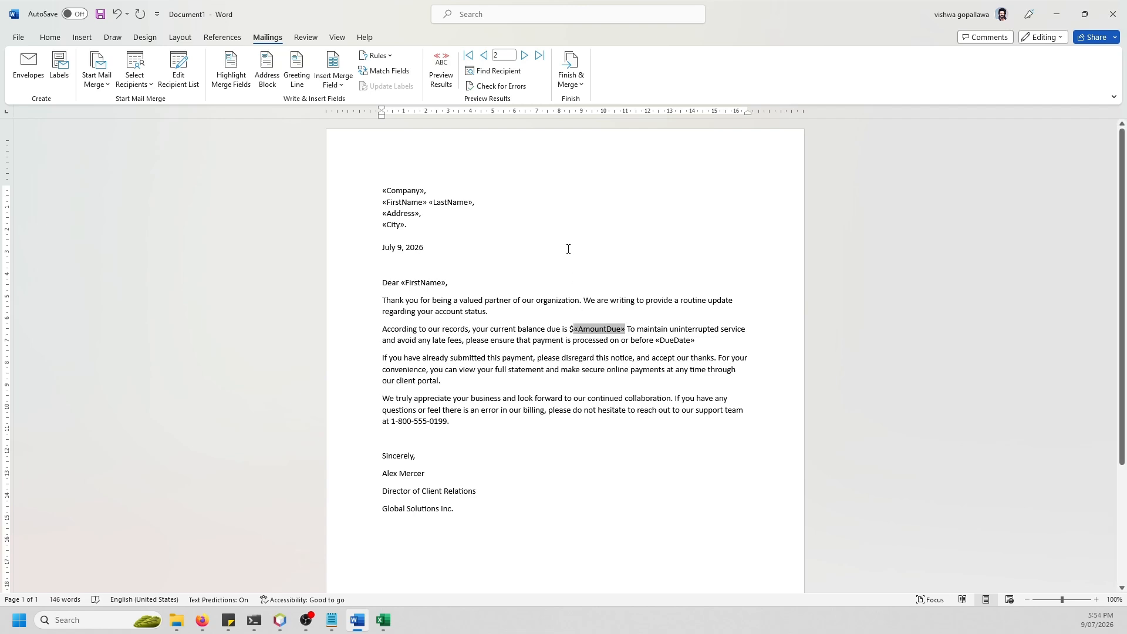
Preview the letters with the dollar sign in place, browsing forward to record 4 and back to record 1
{"action": "left_click", "coordinate": [441, 70]}
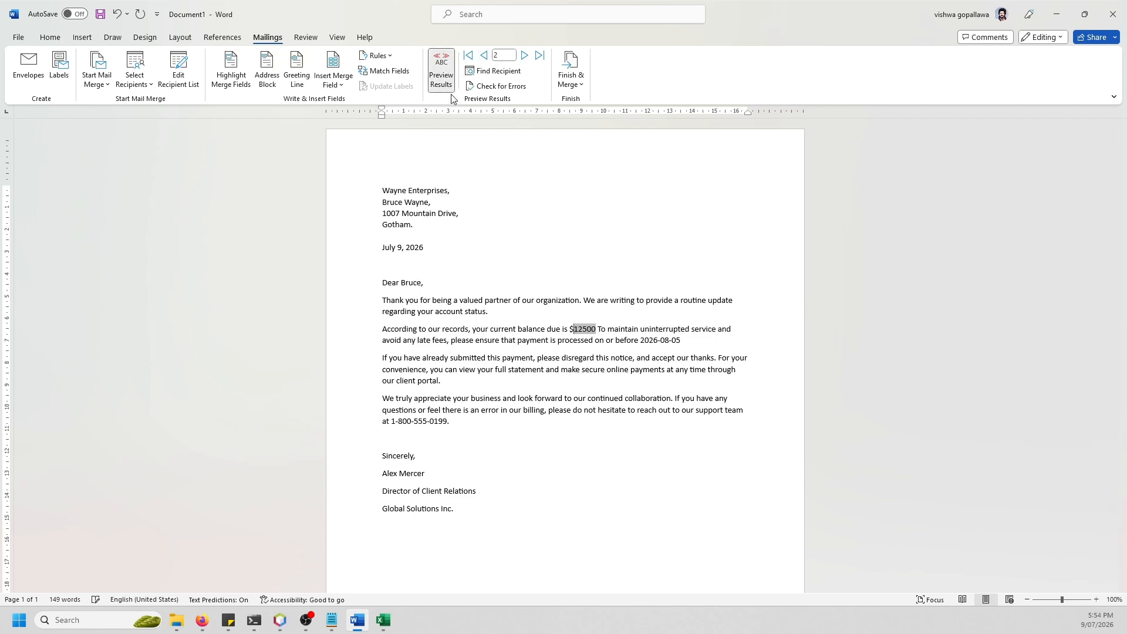
{"action": "left_click", "coordinate": [526, 57]}
{"action": "left_click", "coordinate": [525, 57]}
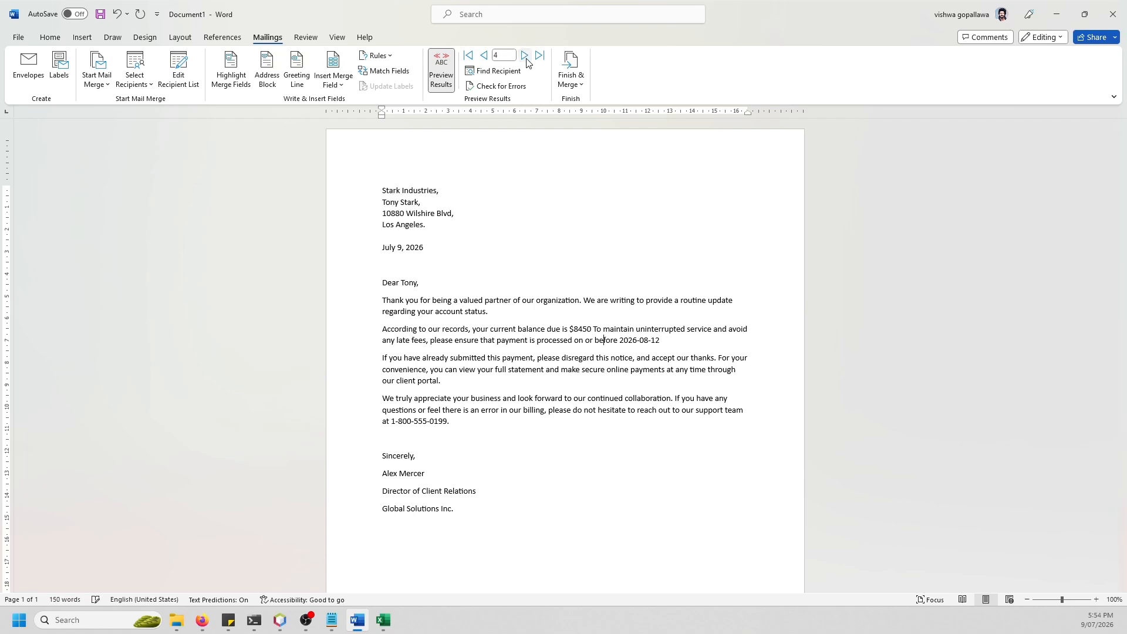
{"action": "left_click", "coordinate": [483, 56]}
{"action": "left_click", "coordinate": [483, 56]}
{"action": "left_click", "coordinate": [482, 56]}
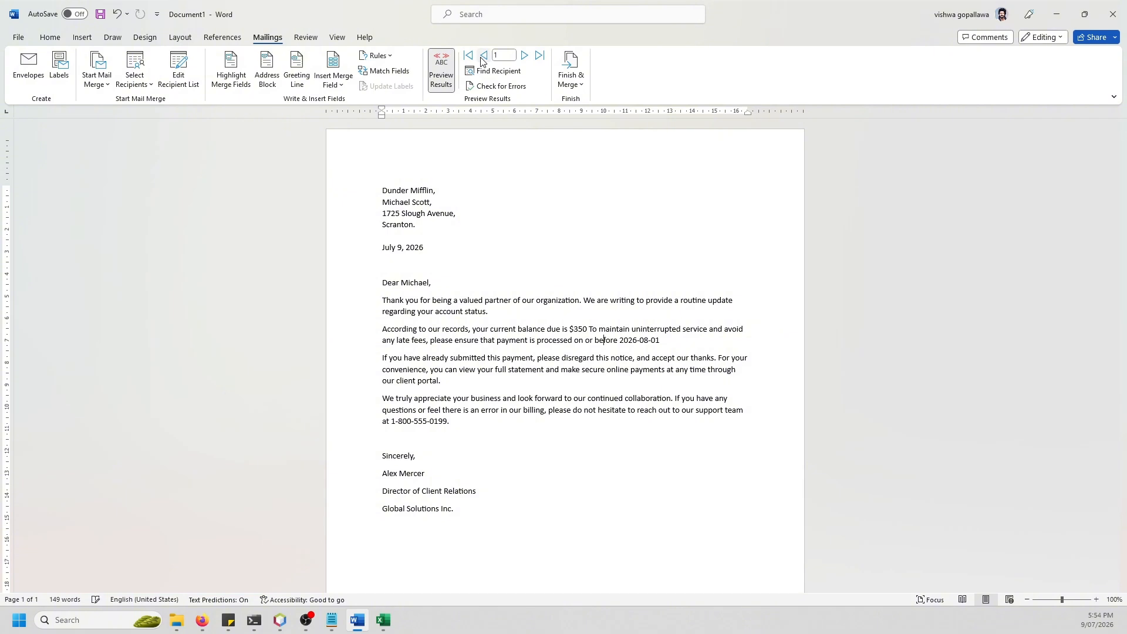
Turn off the results preview and merge all records into a new document of individually editable letters
{"action": "left_click", "coordinate": [441, 73]}
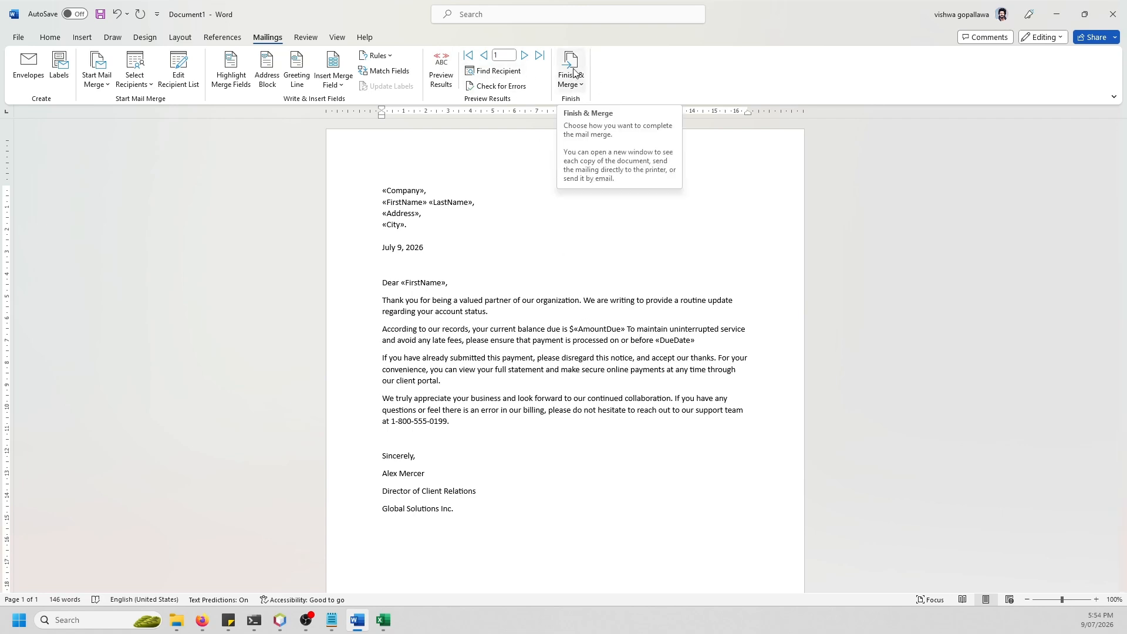
{"action": "left_click", "coordinate": [579, 86]}
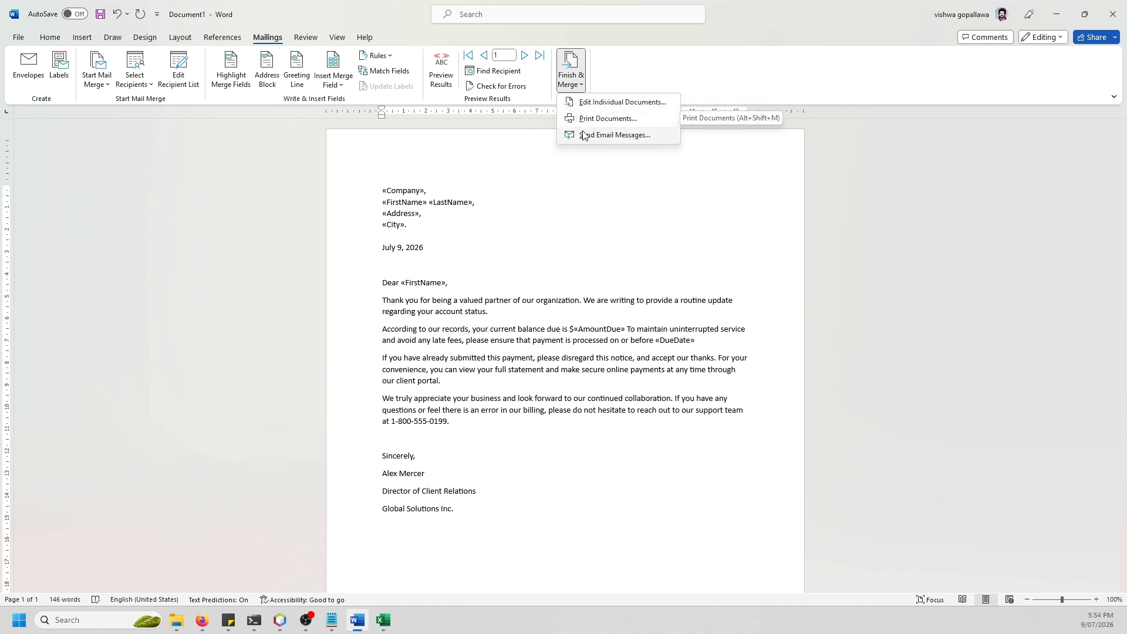
{"action": "left_click", "coordinate": [610, 104]}
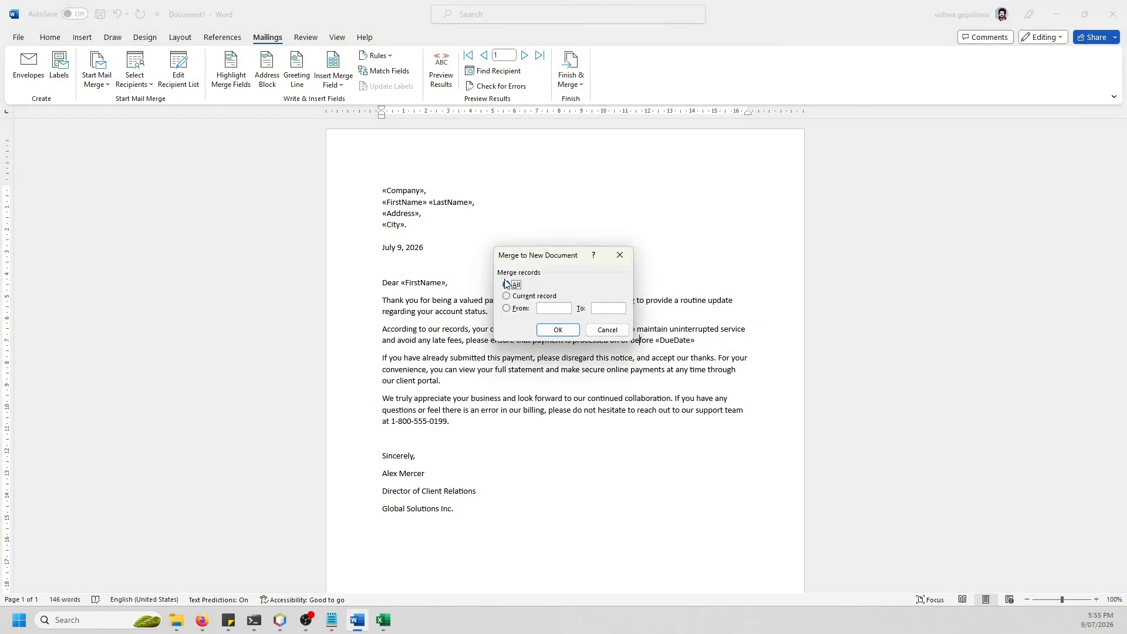
{"action": "left_click_drag", "start_coordinate": [562, 254], "coordinate": [554, 165]}
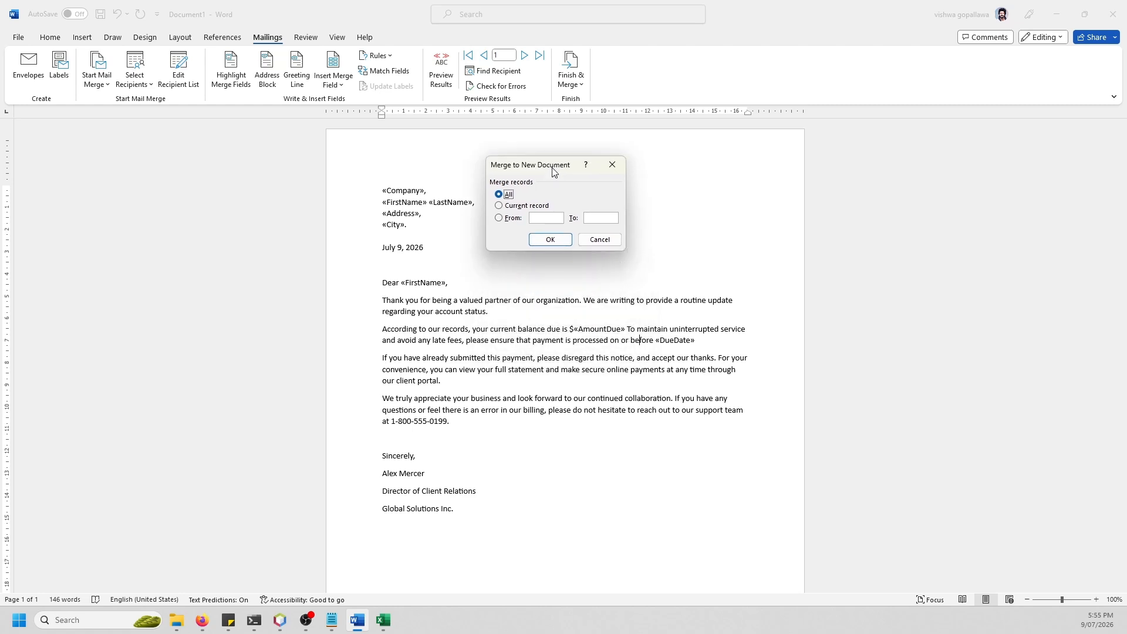
{"action": "left_click", "coordinate": [526, 207]}
{"action": "left_click", "coordinate": [518, 219]}
{"action": "left_click", "coordinate": [513, 197]}
{"action": "left_click", "coordinate": [548, 240]}
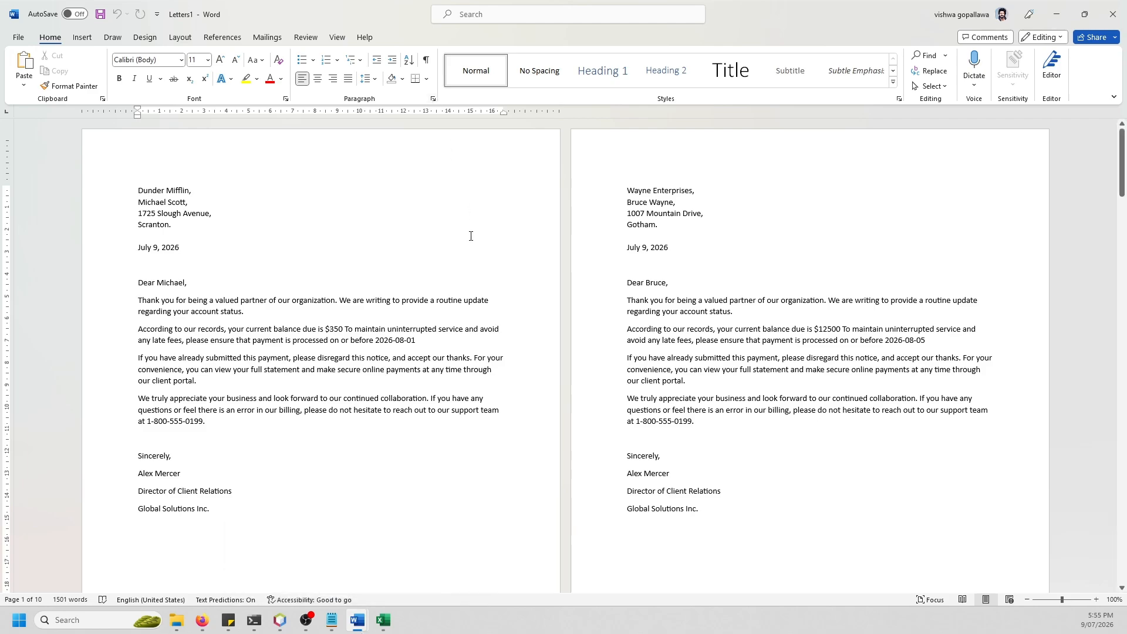
Look through the merged letters from the first recipient to the last and back, checking each address, amount due and due date
{"action": "scroll", "coordinate": [470, 234], "scroll_direction": "down", "scroll_amount": 15}
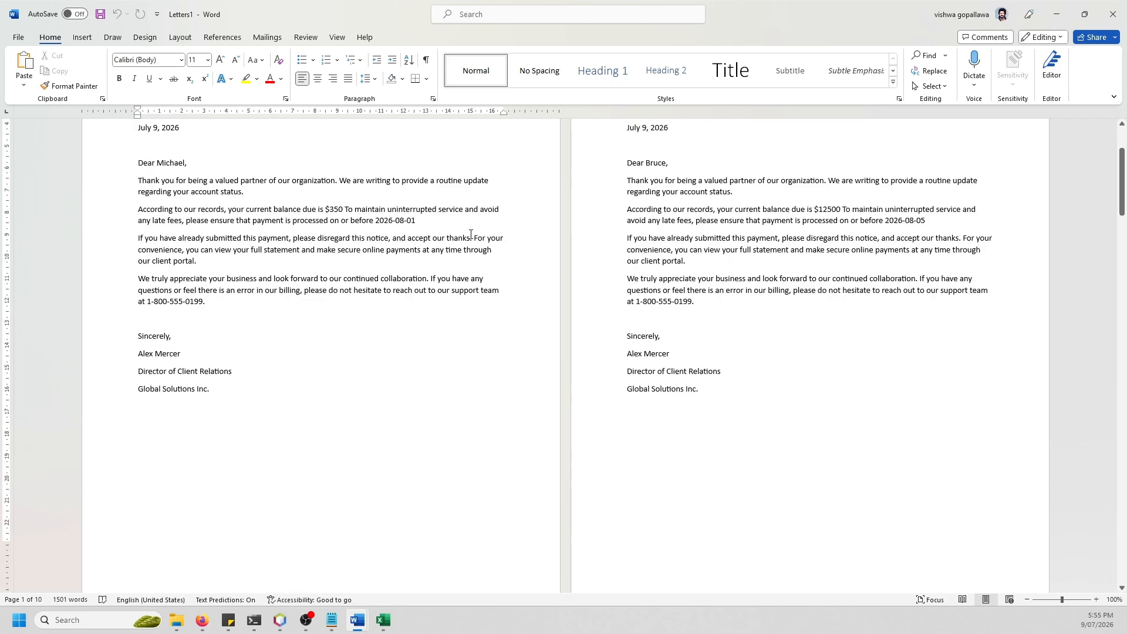
{"action": "scroll", "coordinate": [470, 232], "scroll_direction": "down", "scroll_amount": 15}
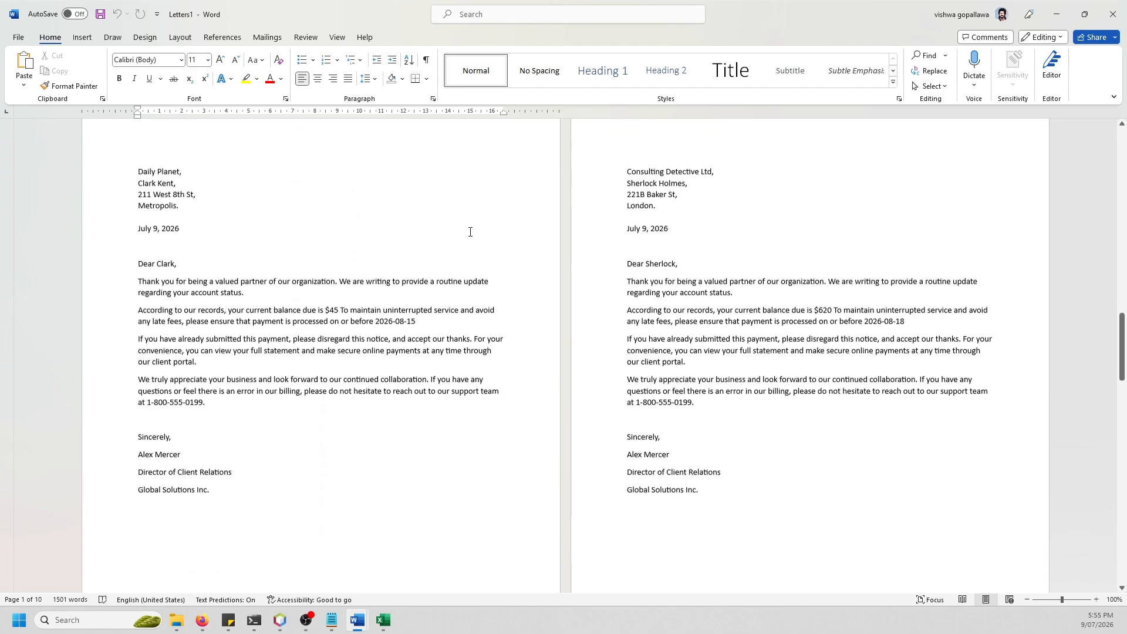
{"action": "scroll", "coordinate": [470, 232], "scroll_direction": "down", "scroll_amount": 10}
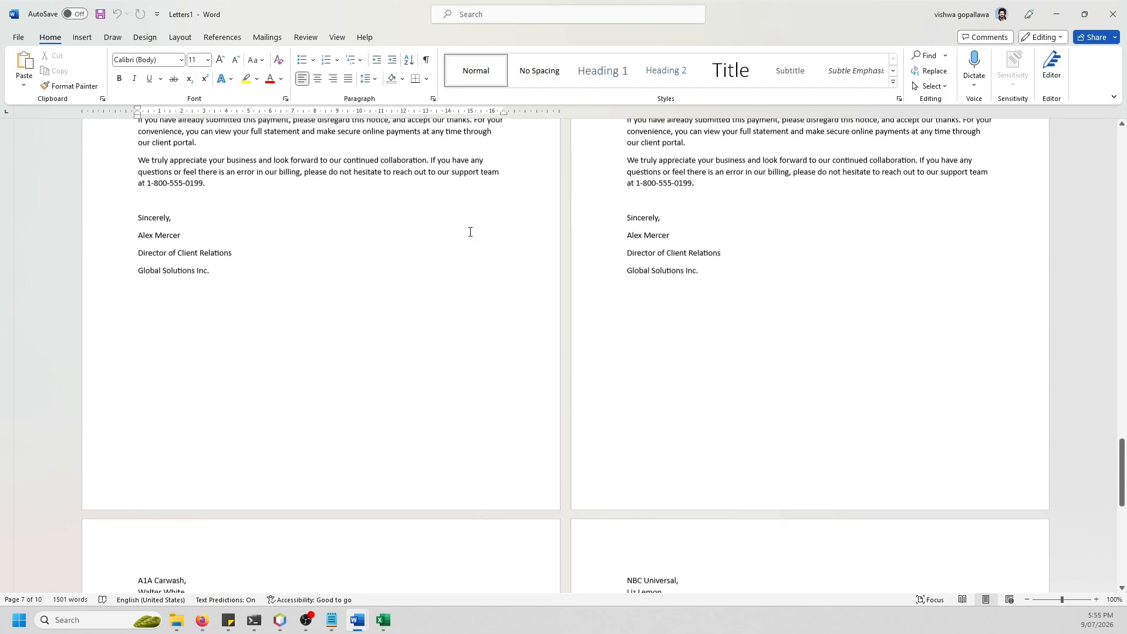
{"action": "scroll", "coordinate": [642, 336], "scroll_direction": "down", "scroll_amount": 4}
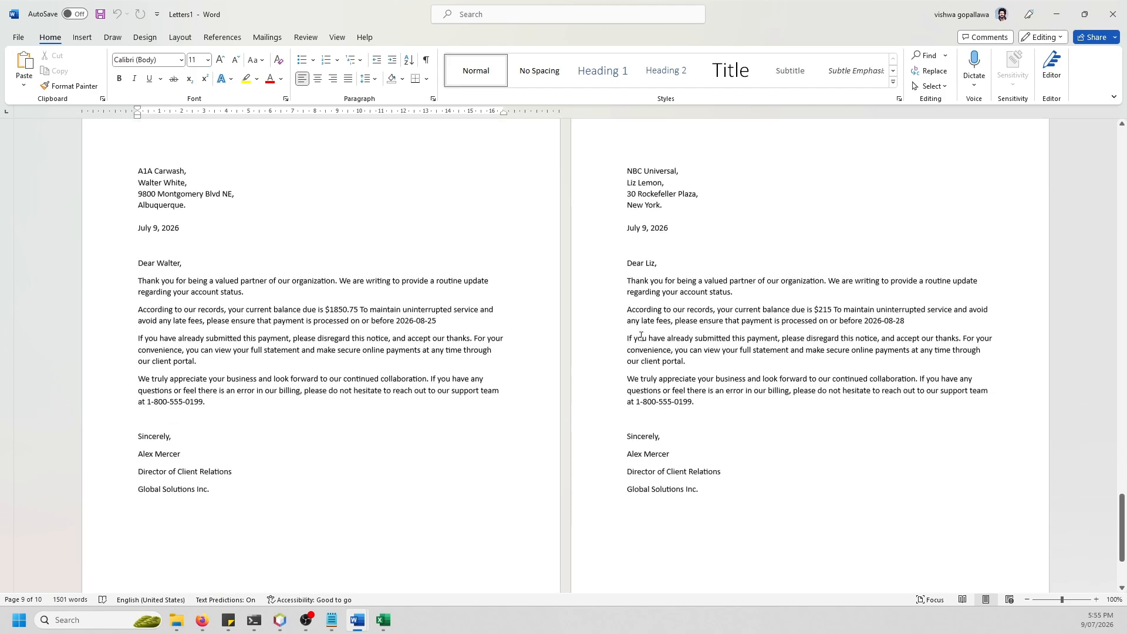
{"action": "scroll", "coordinate": [642, 337], "scroll_direction": "up", "scroll_amount": 20}
{"action": "key", "text": "ctrl+Home"}
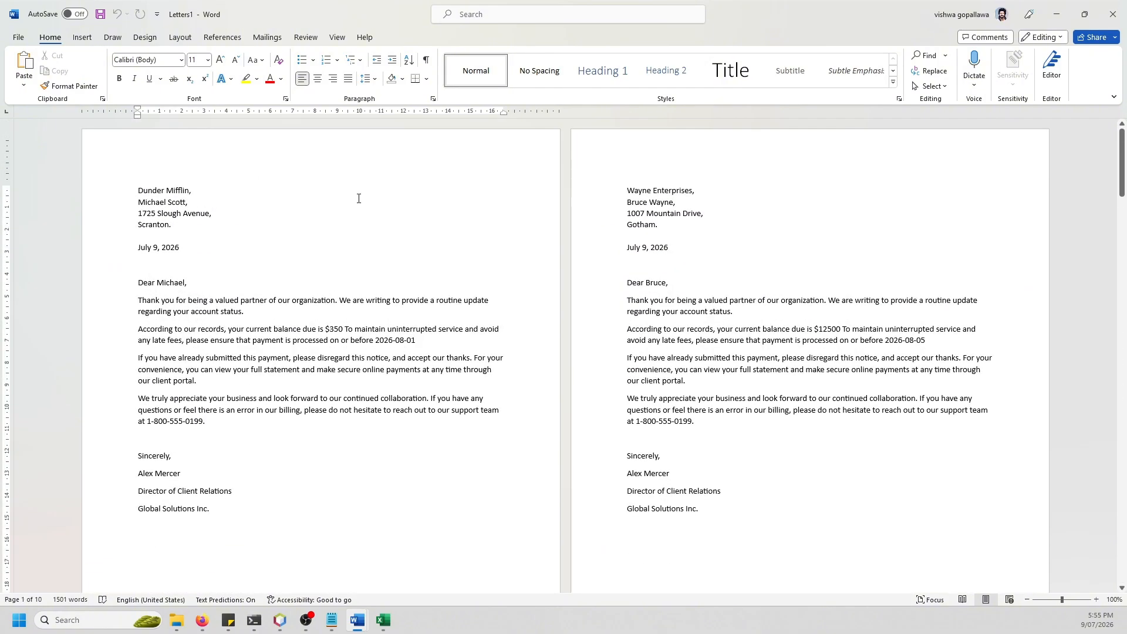
{"action": "scroll", "coordinate": [457, 326], "scroll_direction": "down", "scroll_amount": 20}
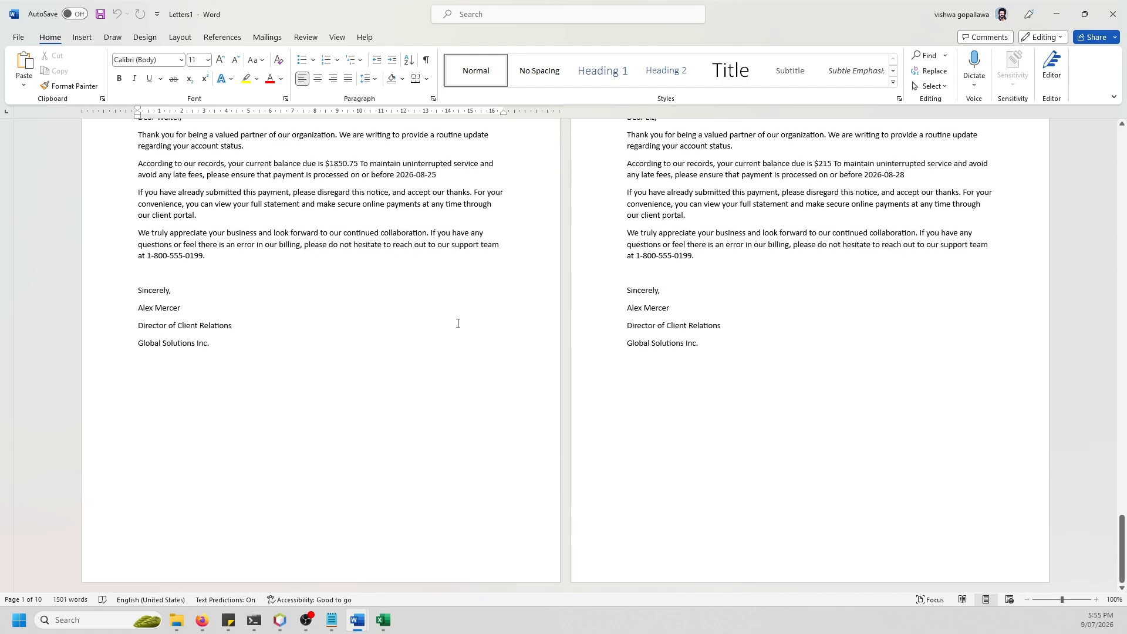
{"action": "scroll", "coordinate": [463, 325], "scroll_direction": "up", "scroll_amount": 5}
{"action": "scroll", "coordinate": [464, 325], "scroll_direction": "up", "scroll_amount": 20}
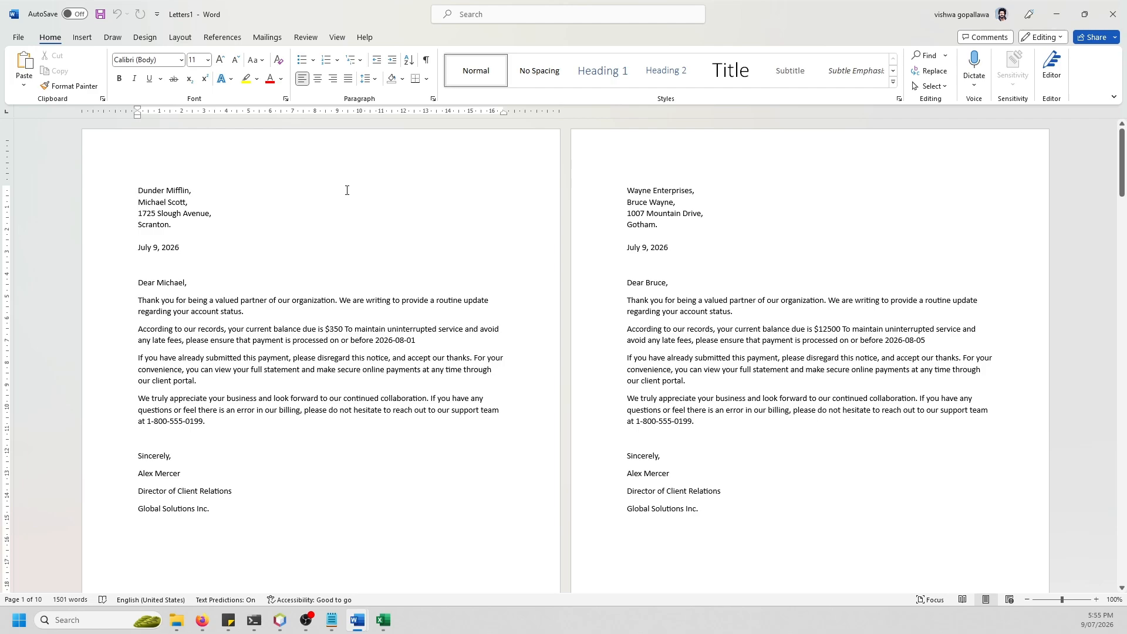
{"action": "scroll", "coordinate": [410, 259], "scroll_direction": "down", "scroll_amount": 15}
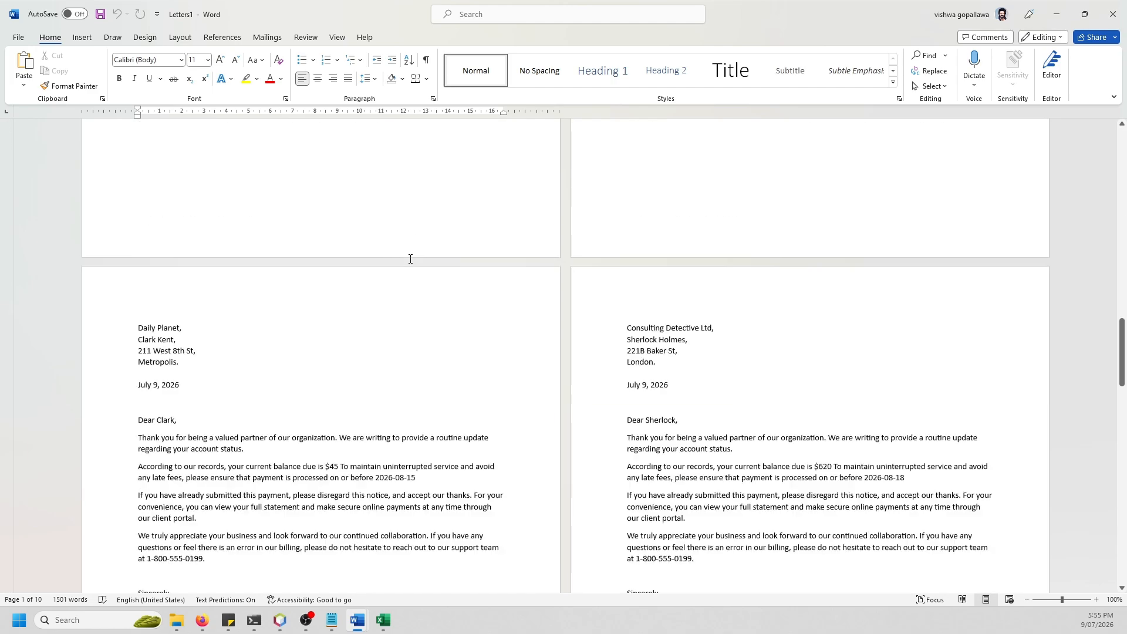
{"action": "scroll", "coordinate": [409, 254], "scroll_direction": "up", "scroll_amount": 15}
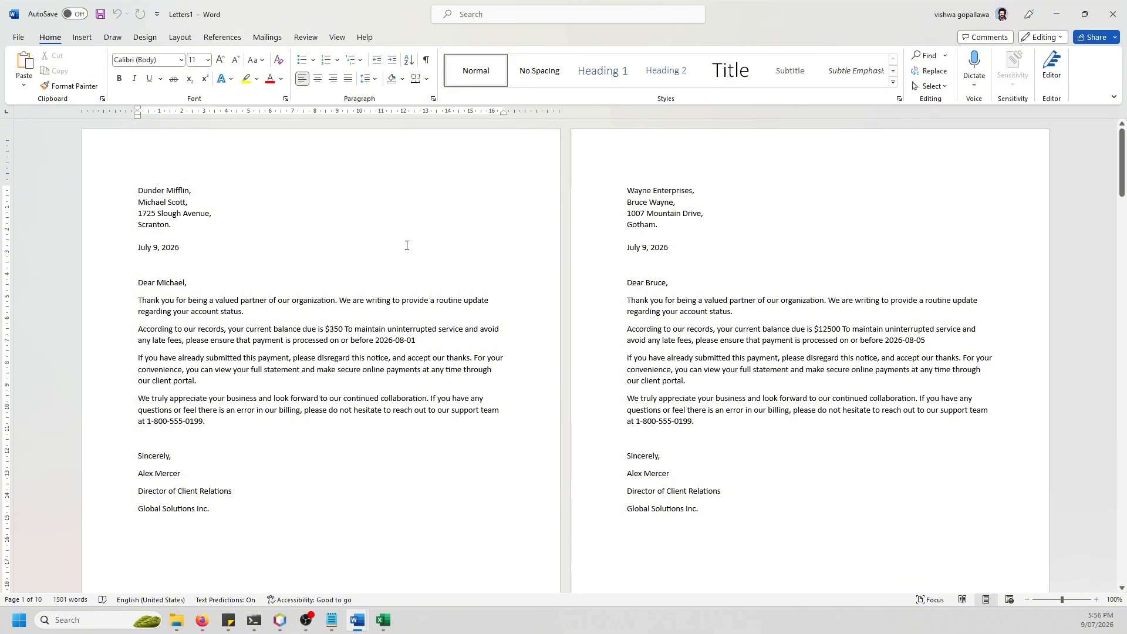
{"action": "scroll", "coordinate": [407, 245], "scroll_direction": "down", "scroll_amount": 3}
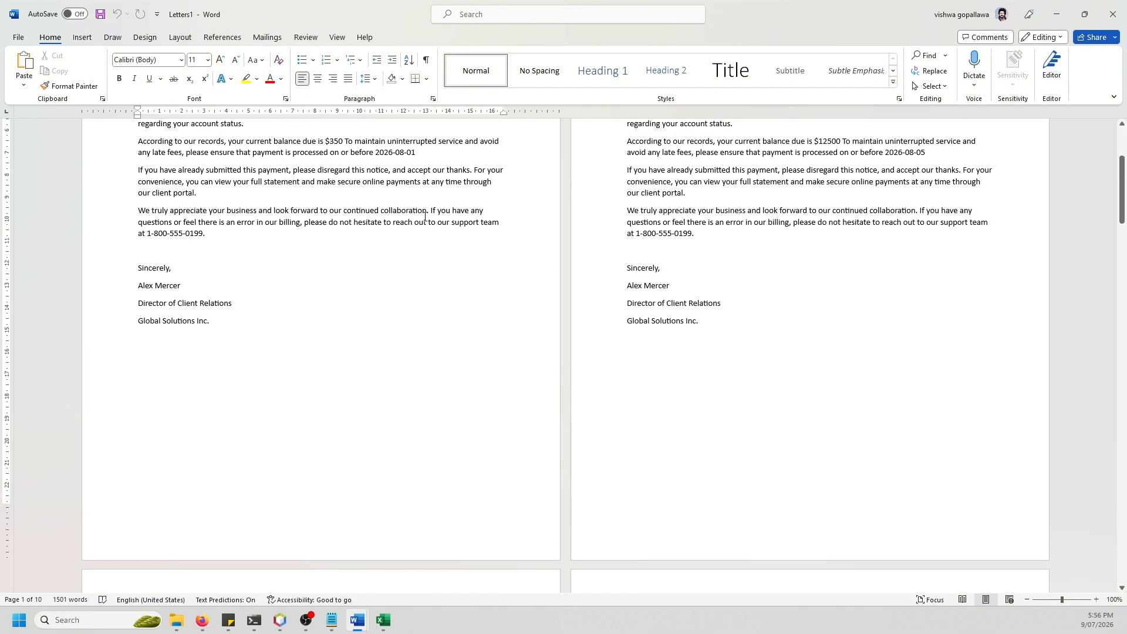
{"action": "scroll", "coordinate": [425, 216], "scroll_direction": "down", "scroll_amount": 5}
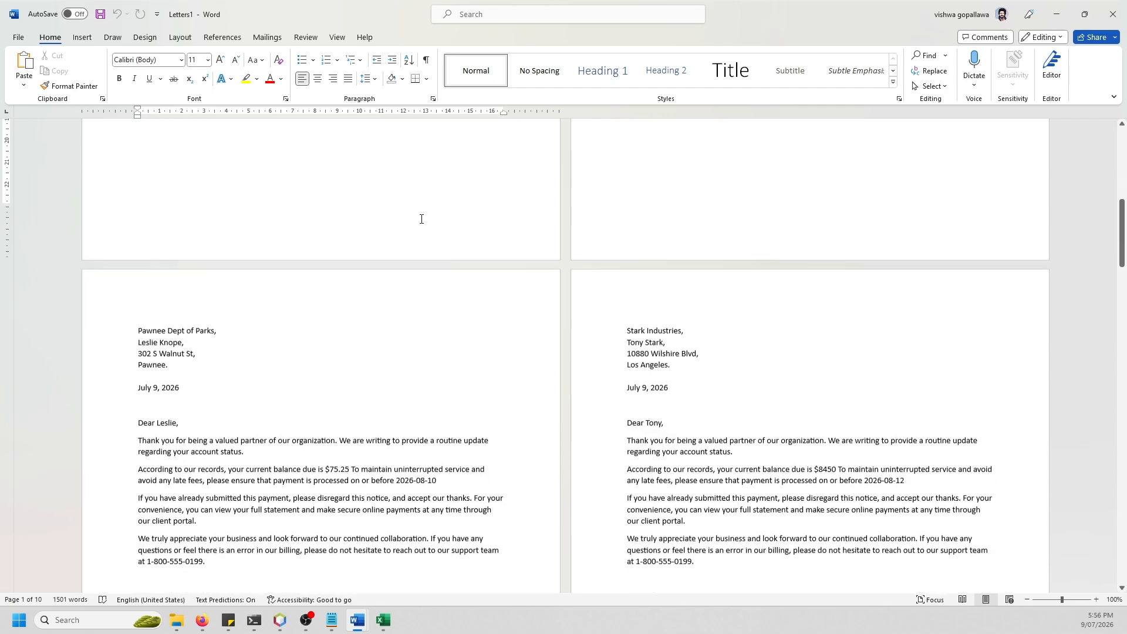
{"action": "scroll", "coordinate": [421, 219], "scroll_direction": "up", "scroll_amount": 3}
{"action": "scroll", "coordinate": [421, 219], "scroll_direction": "down", "scroll_amount": 15}
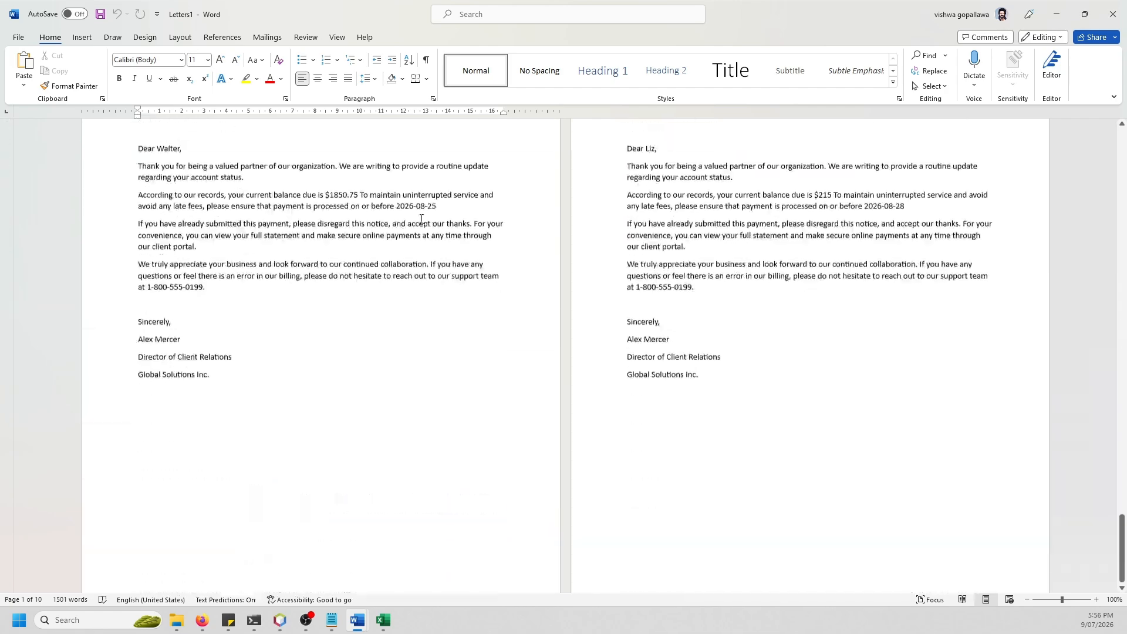
{"action": "scroll", "coordinate": [421, 219], "scroll_direction": "up", "scroll_amount": 20}
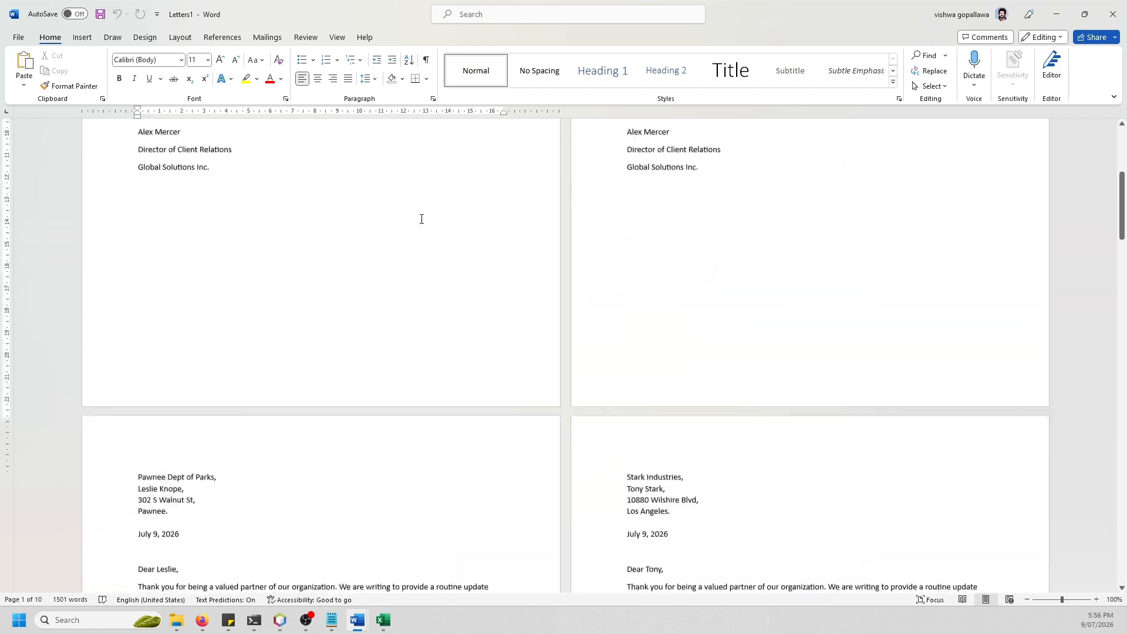
{"action": "scroll", "coordinate": [422, 218], "scroll_direction": "up", "scroll_amount": 3}
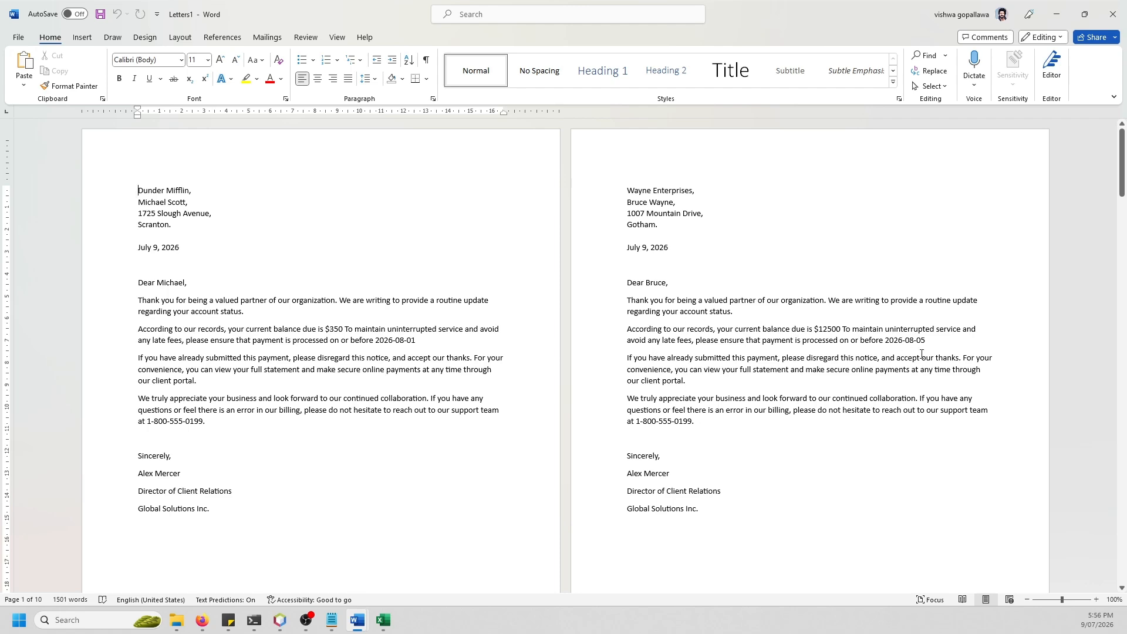
{"action": "scroll", "coordinate": [816, 362], "scroll_direction": "down", "scroll_amount": 10}
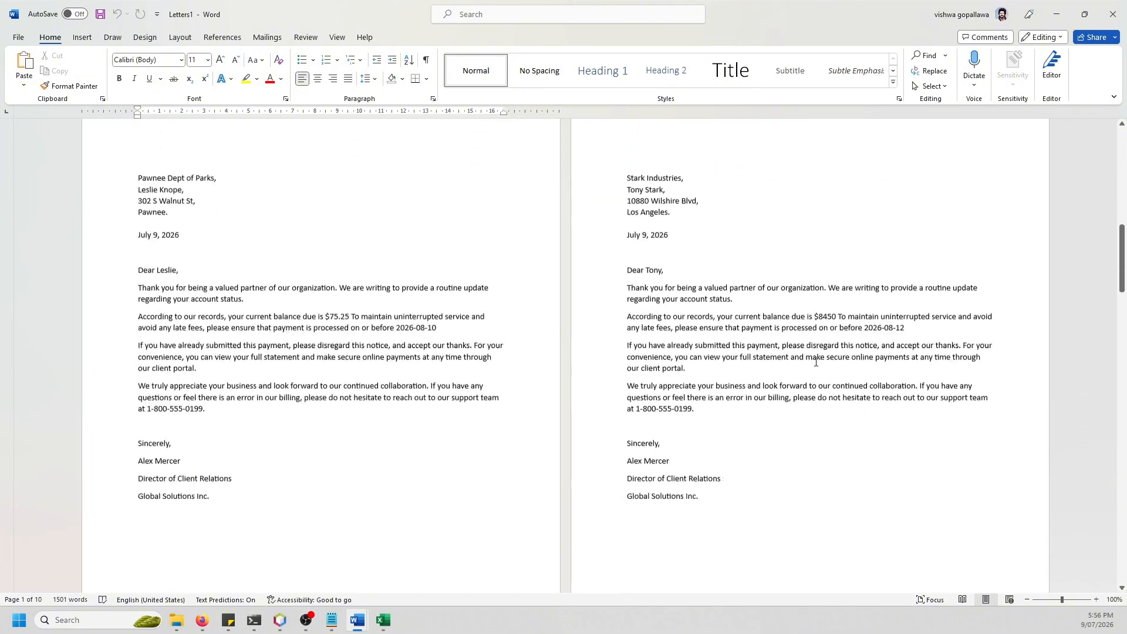
{"action": "scroll", "coordinate": [815, 362], "scroll_direction": "down", "scroll_amount": 20}
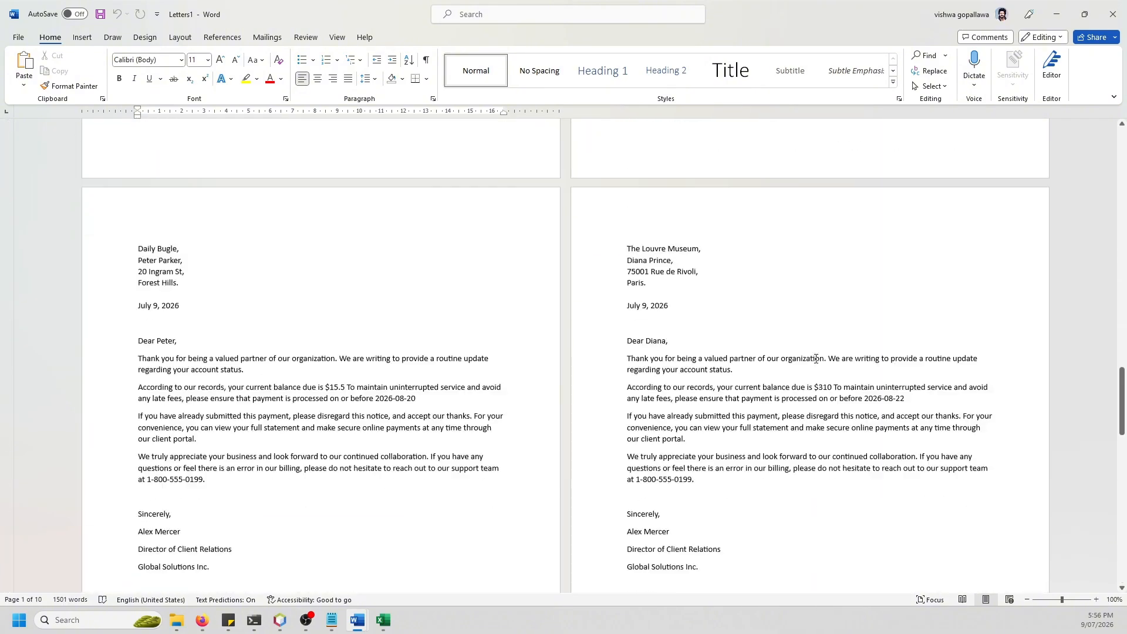
{"action": "scroll", "coordinate": [816, 358], "scroll_direction": "up", "scroll_amount": 20}
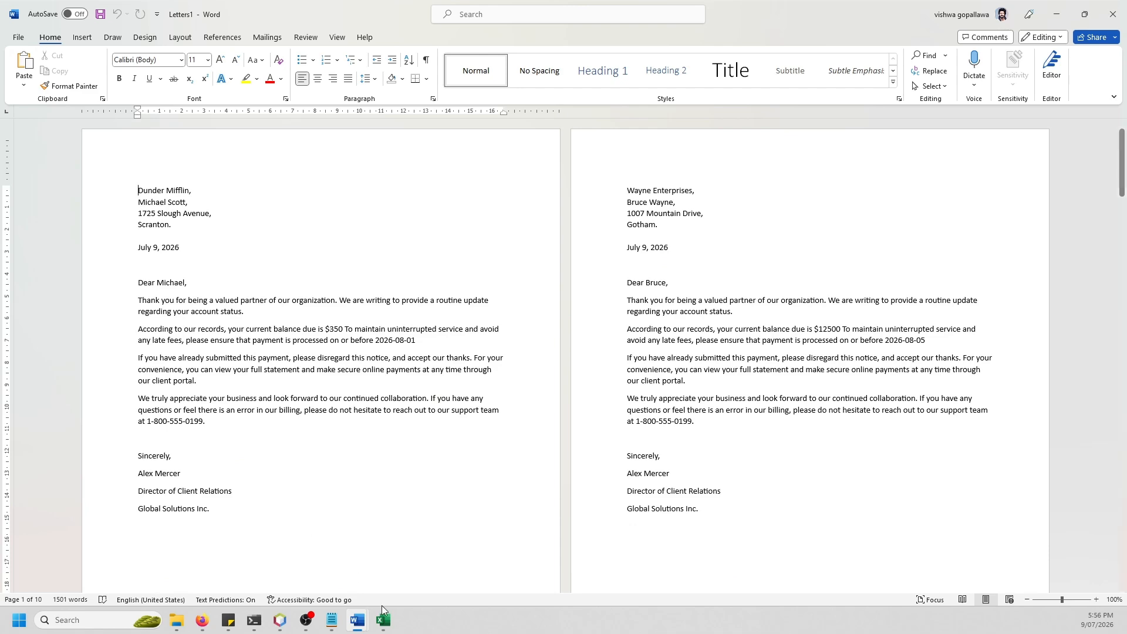
Switch to the MailMergePracticeData.xlsx workbook in Excel to compare the recipient data with the merged letters, and return to Word
{"action": "left_click", "coordinate": [382, 620]}
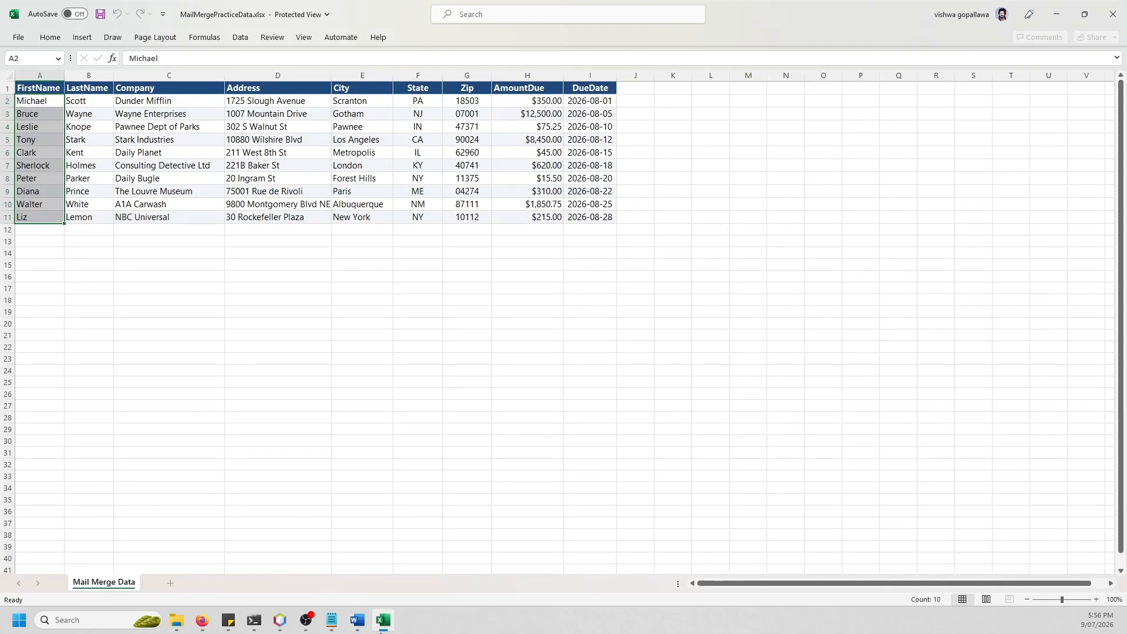
{"action": "left_click", "coordinate": [386, 630]}
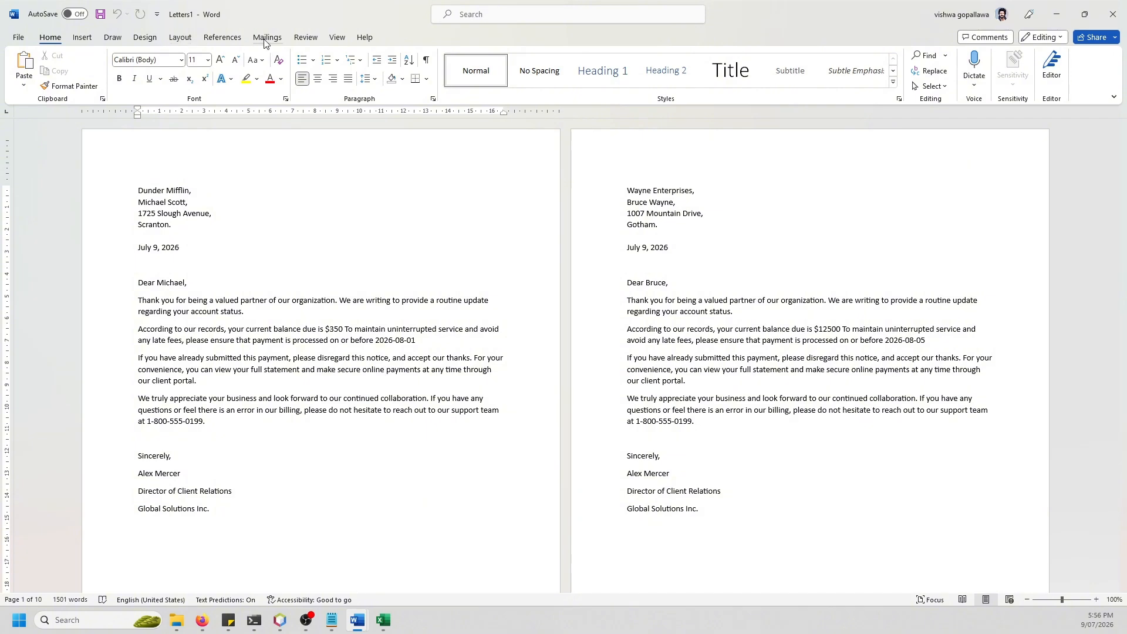
{"action": "left_click", "coordinate": [386, 629]}
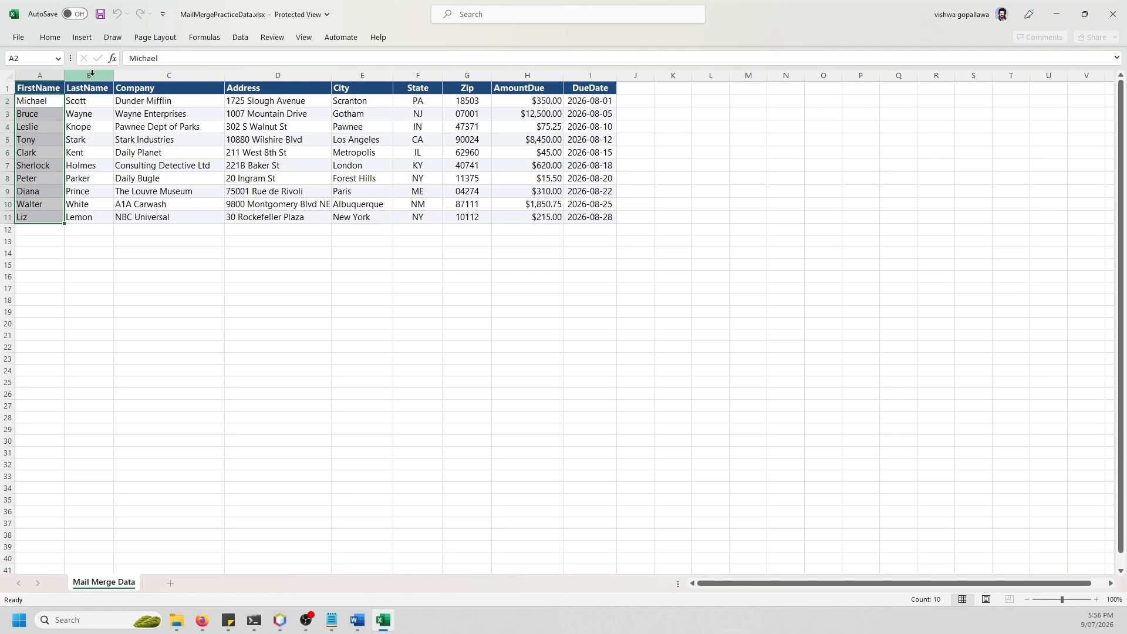
{"action": "left_click", "coordinate": [388, 618]}
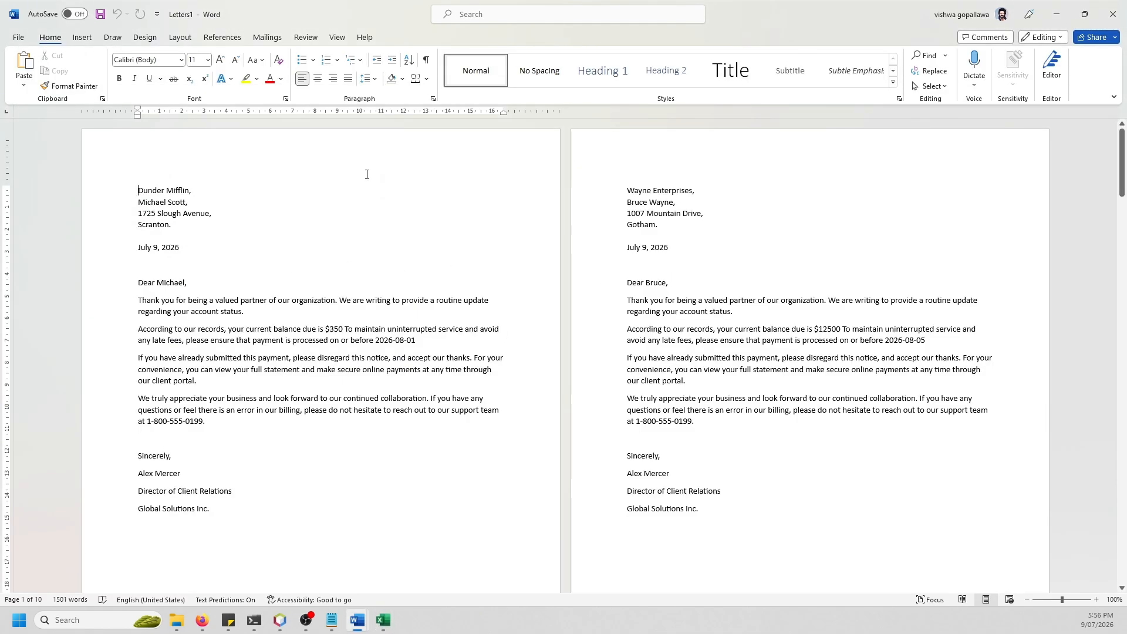
{"action": "left_click", "coordinate": [267, 37]}
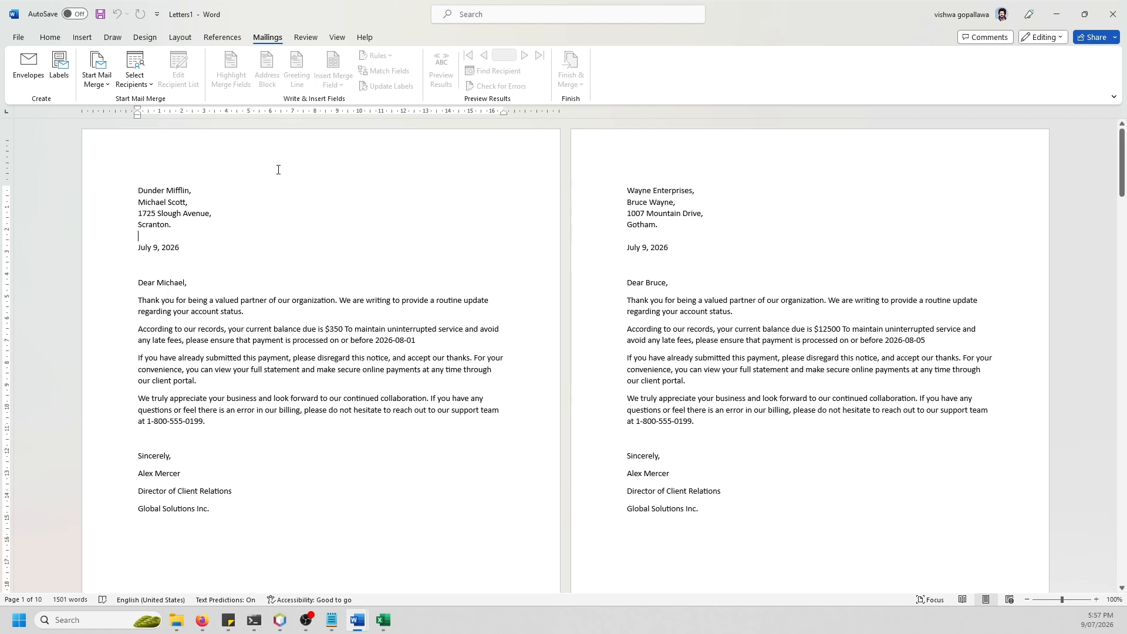
{"action": "left_click", "coordinate": [97, 75]}
{"action": "left_click", "coordinate": [136, 82]}
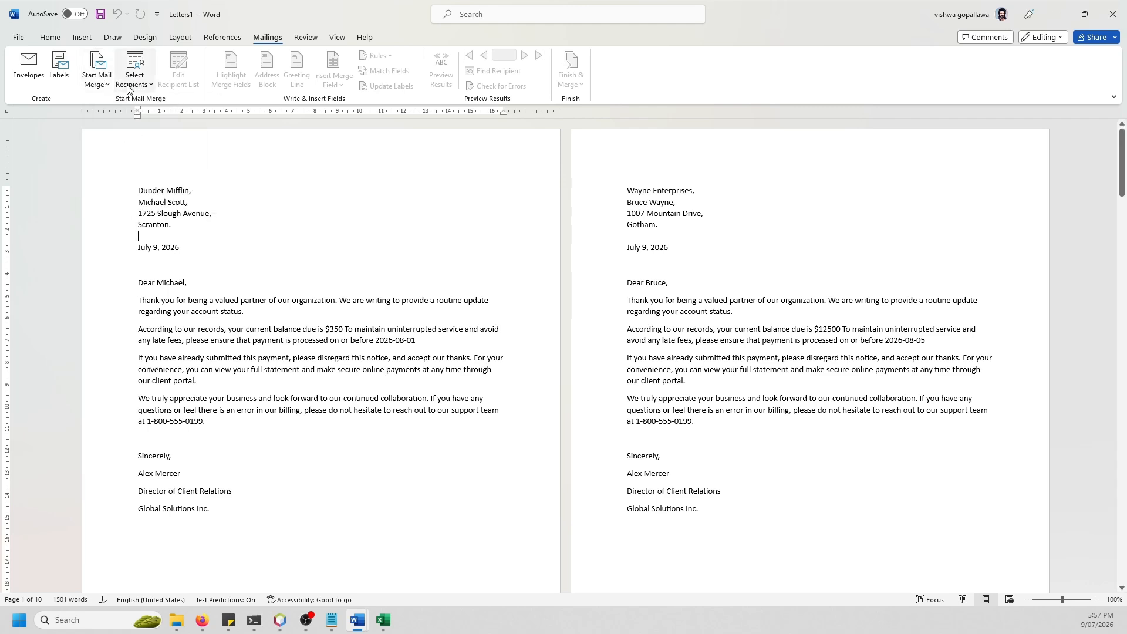
{"action": "left_click", "coordinate": [138, 86]}
{"action": "left_click", "coordinate": [143, 88]}
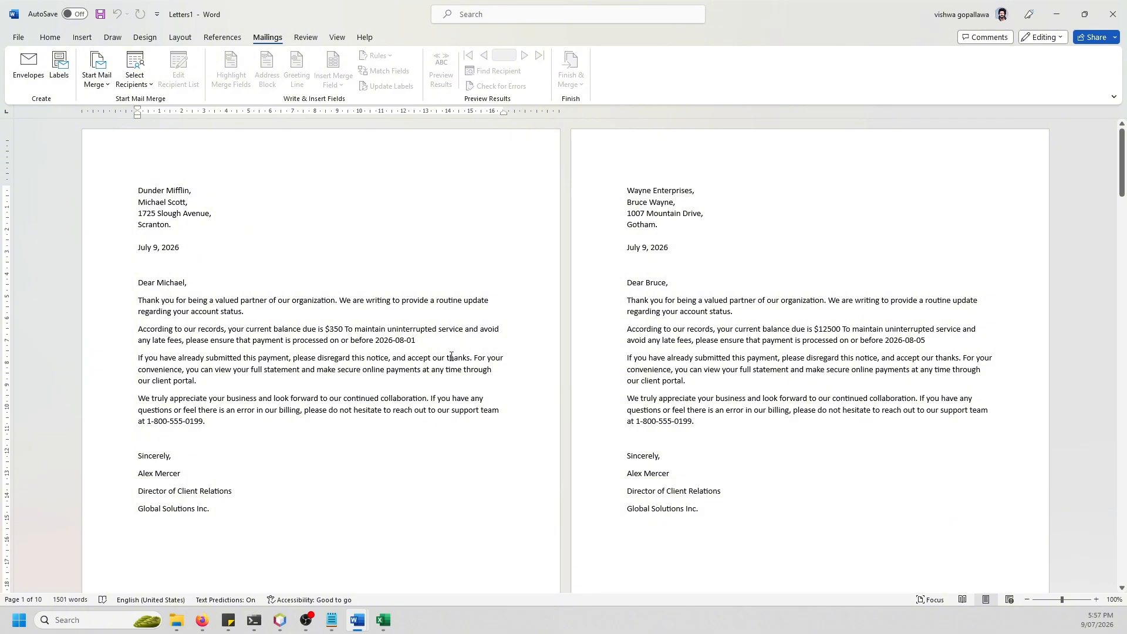
{"action": "scroll", "coordinate": [434, 308], "scroll_direction": "down", "scroll_amount": 3}
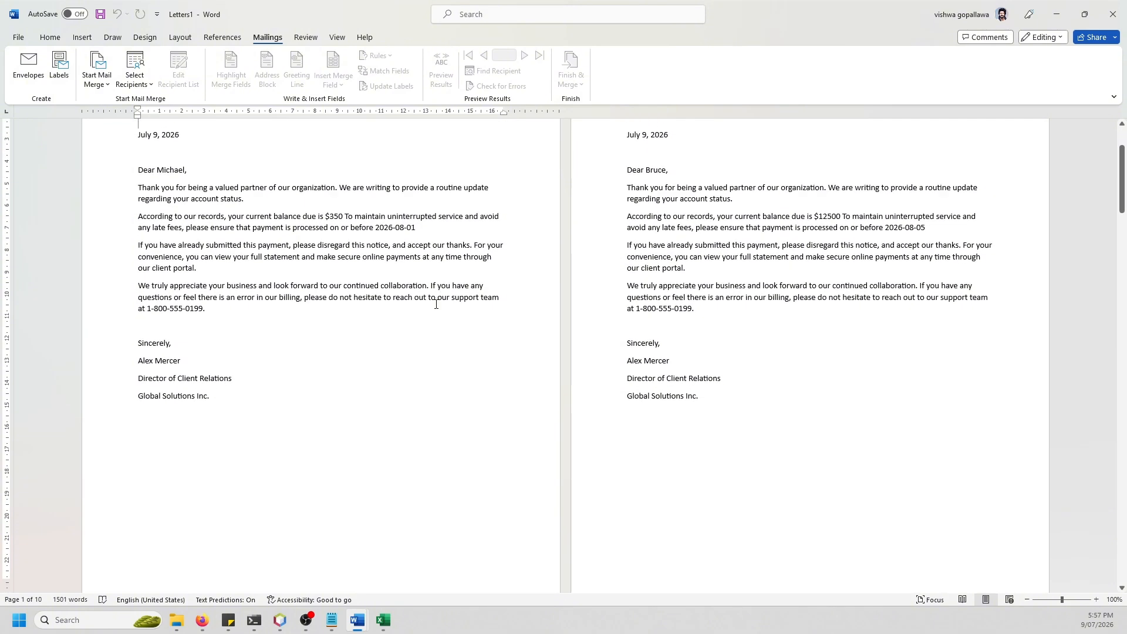
{"action": "scroll", "coordinate": [435, 304], "scroll_direction": "up", "scroll_amount": 3}
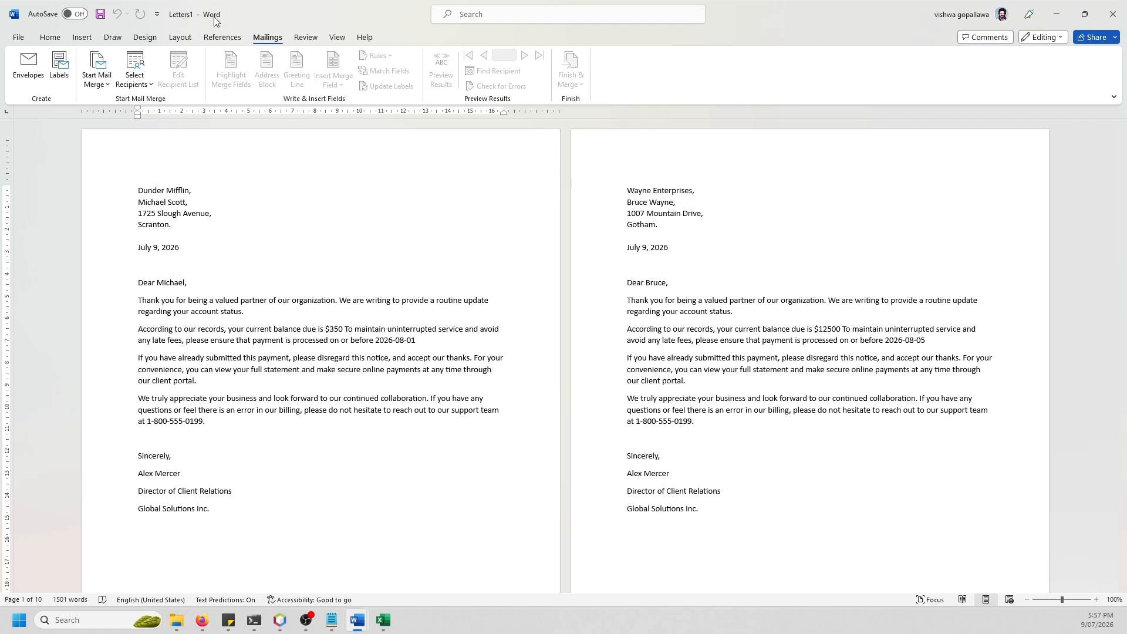
Switch to the Document1 letter to view its merge fields, and return to the merged Letters1 document
{"action": "mouse_move", "coordinate": [357, 620]}
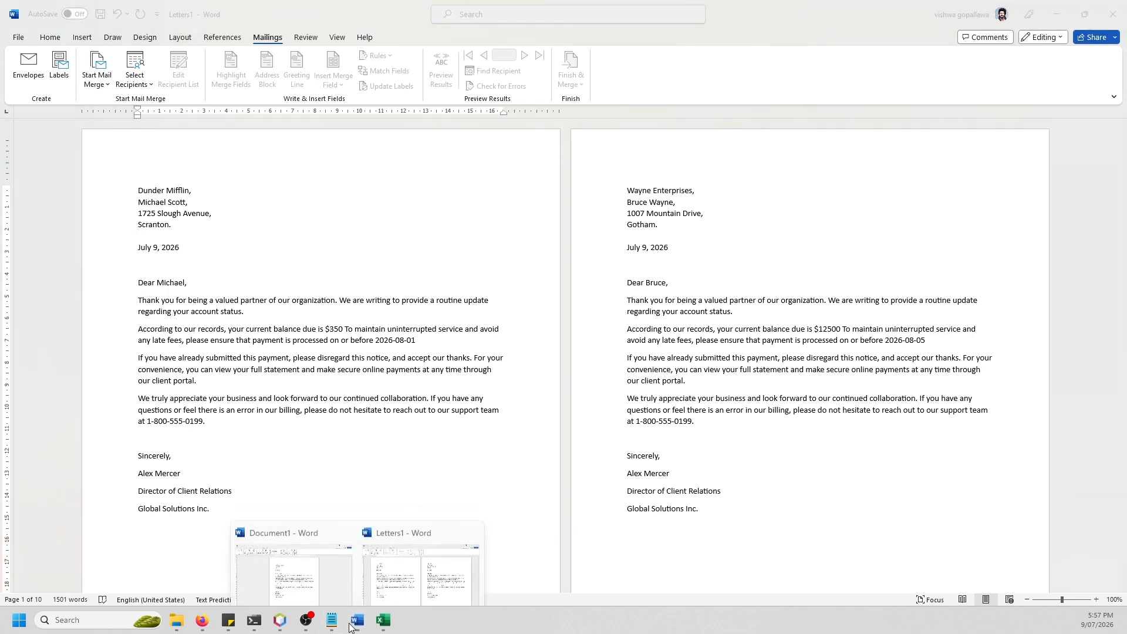
{"action": "left_click", "coordinate": [328, 572]}
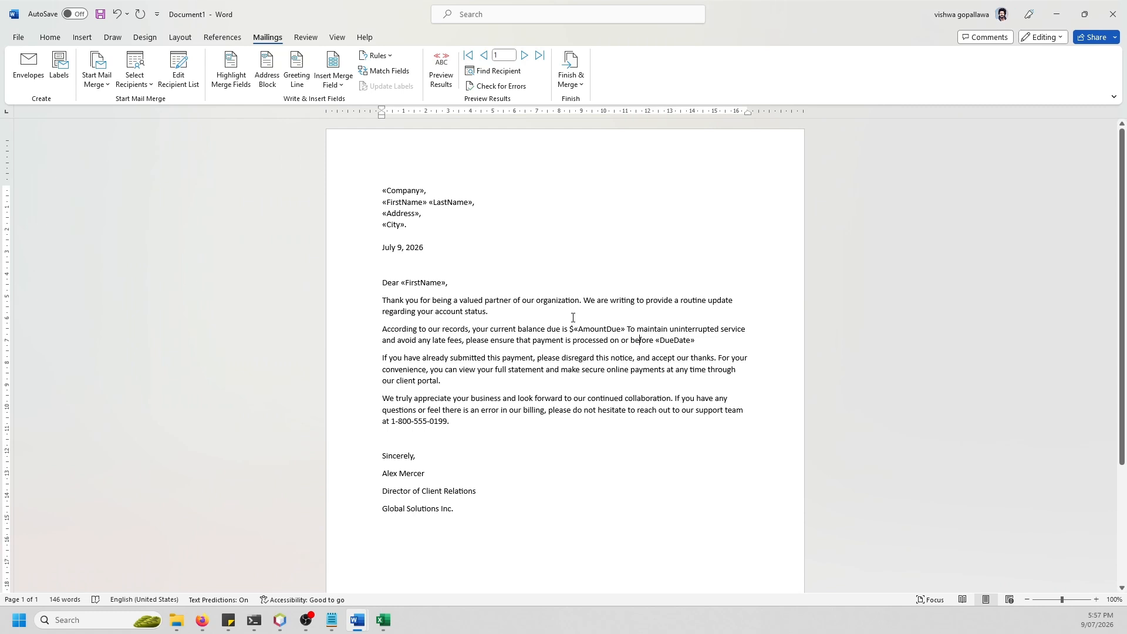
{"action": "mouse_move", "coordinate": [357, 620]}
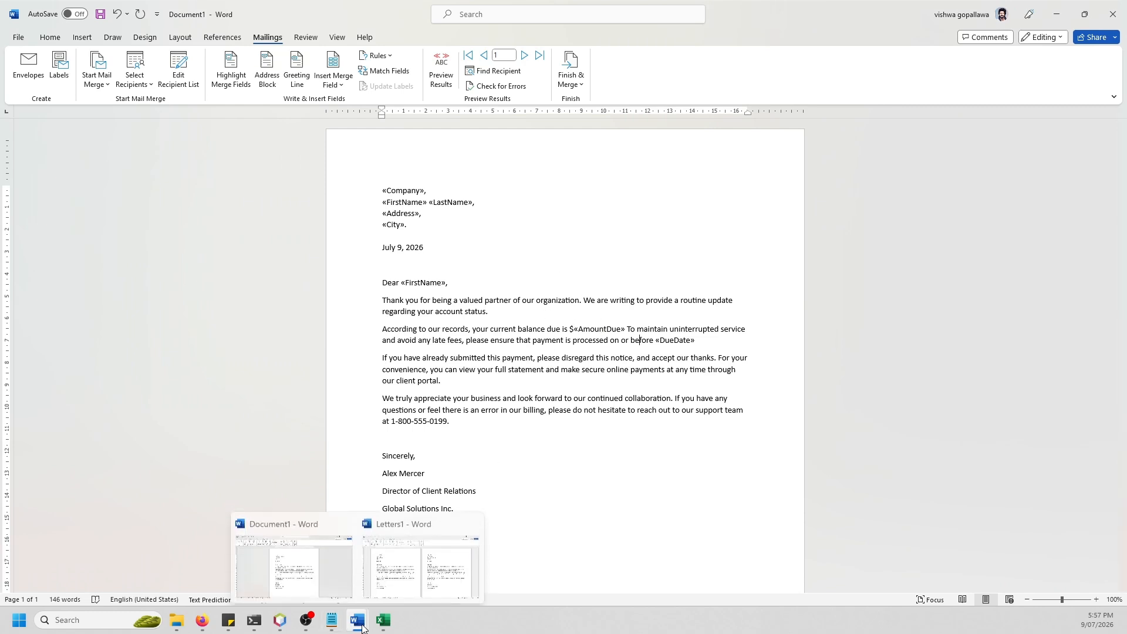
{"action": "left_click", "coordinate": [432, 555]}
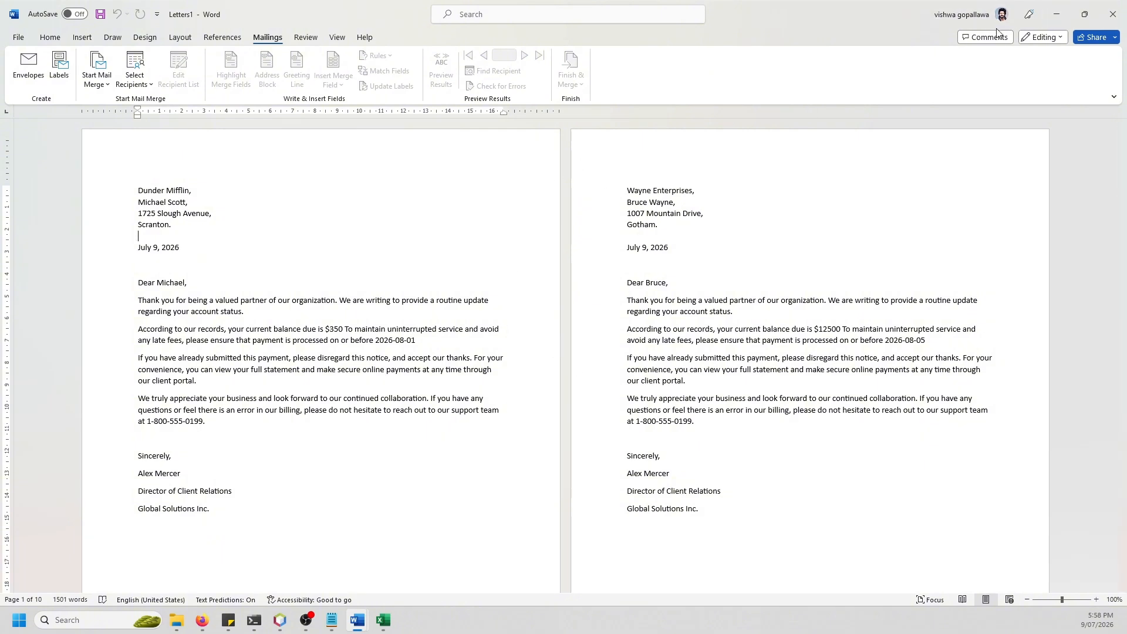
Close the merged Letters1 document without saving, and merge all records from Document1 again into a new document of individual letters
{"action": "left_click", "coordinate": [1113, 14]}
{"action": "left_click", "coordinate": [611, 419]}
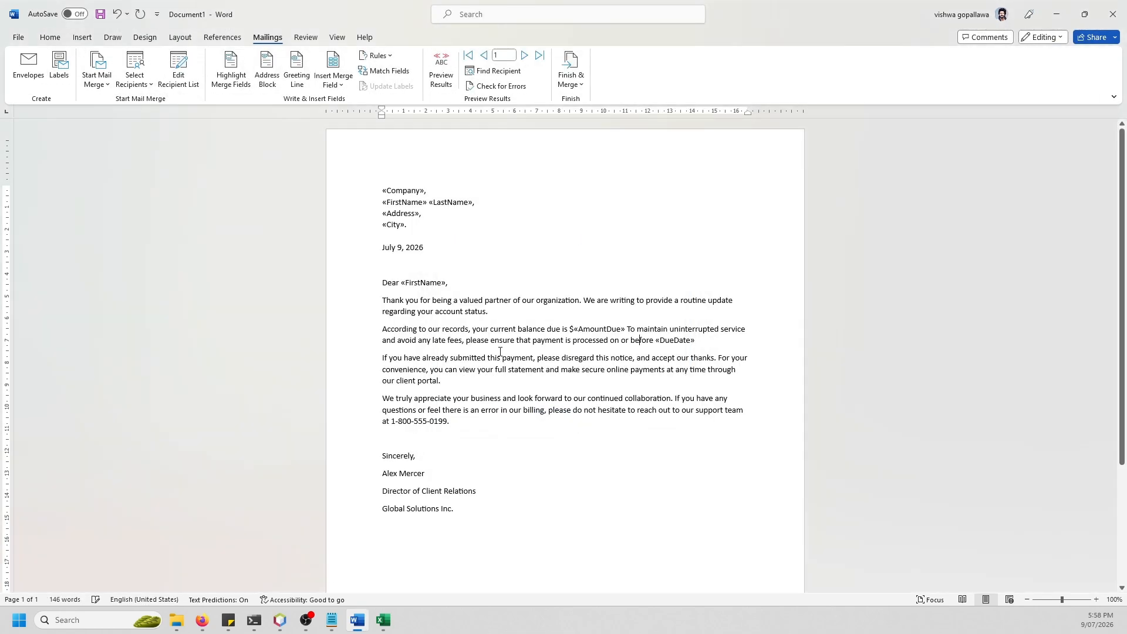
{"action": "scroll", "coordinate": [610, 283], "scroll_direction": "down", "scroll_amount": 1}
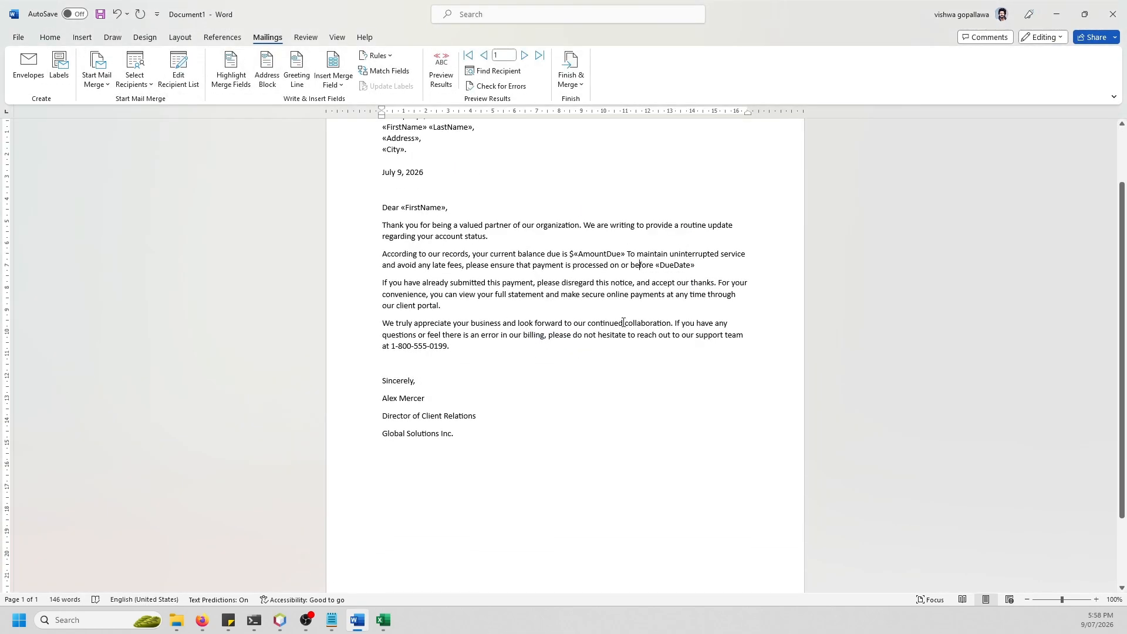
{"action": "left_click", "coordinate": [571, 80]}
{"action": "left_click", "coordinate": [578, 102]}
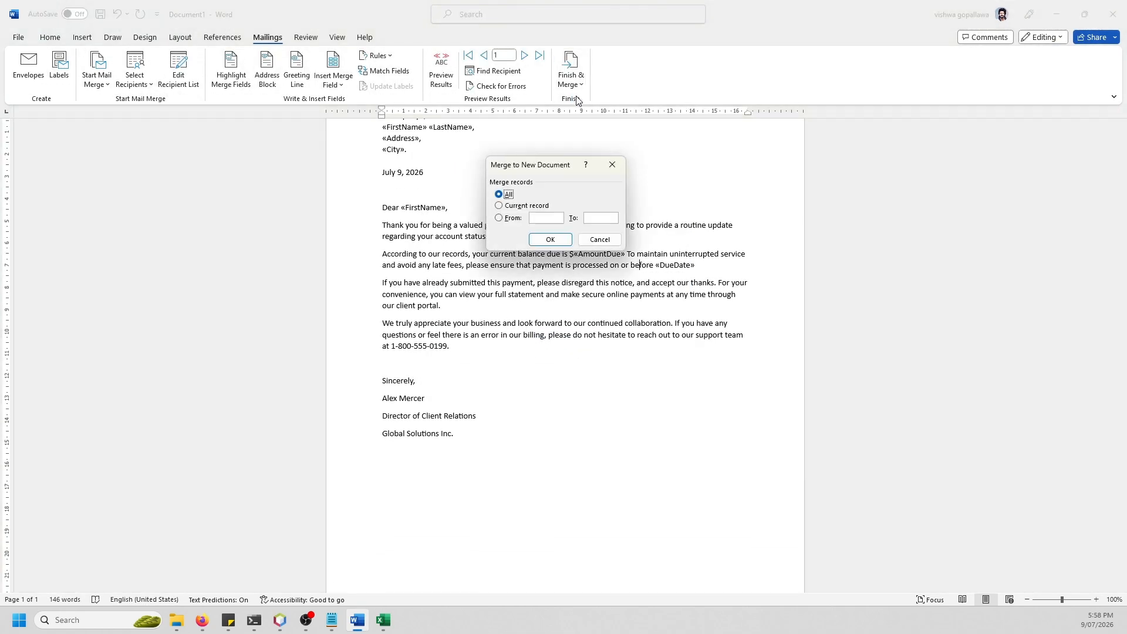
{"action": "left_click", "coordinate": [550, 240]}
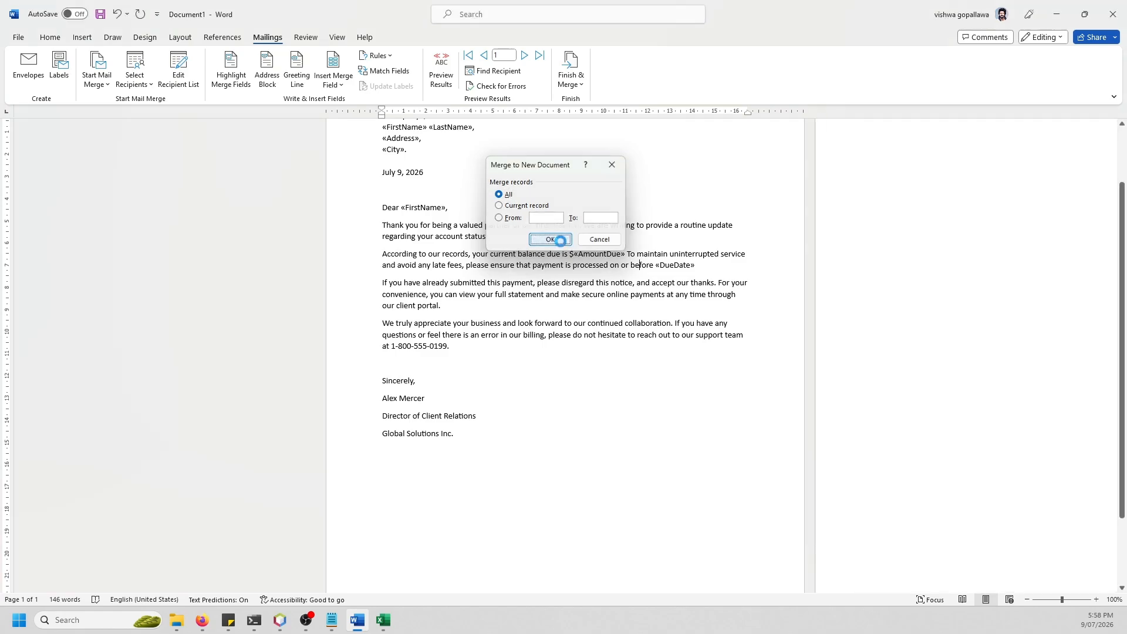
Look through the newly merged letters and back to the first recipient, and return to the Document1 letter with its merge fields
{"action": "scroll", "coordinate": [669, 382], "scroll_direction": "down", "scroll_amount": 20}
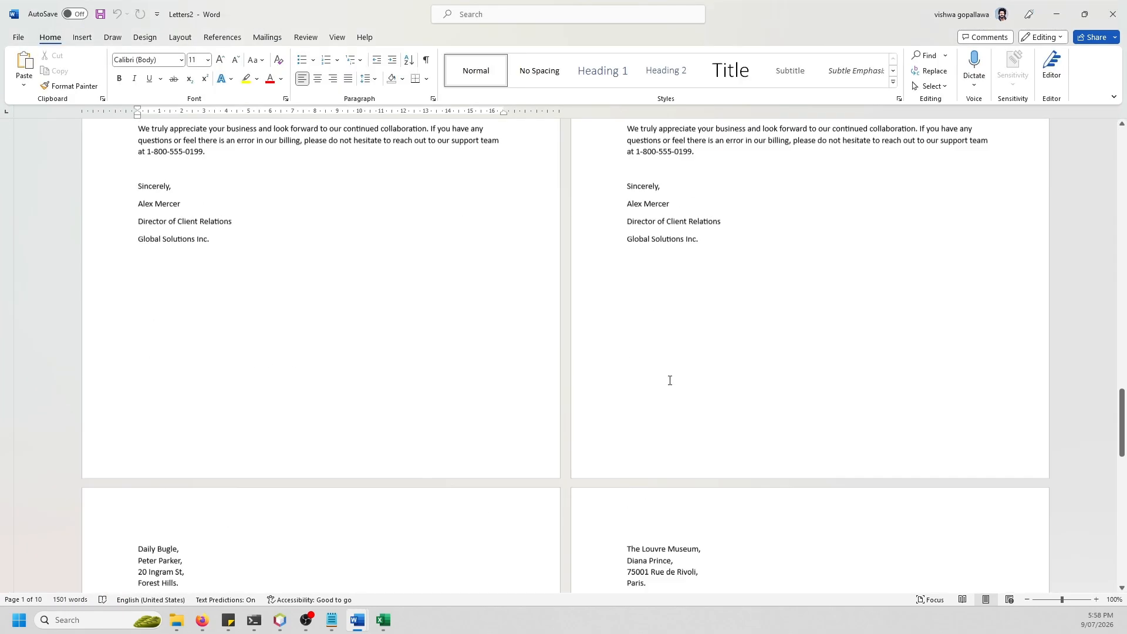
{"action": "scroll", "coordinate": [671, 370], "scroll_direction": "up", "scroll_amount": 20}
{"action": "scroll", "coordinate": [672, 366], "scroll_direction": "up", "scroll_amount": 4}
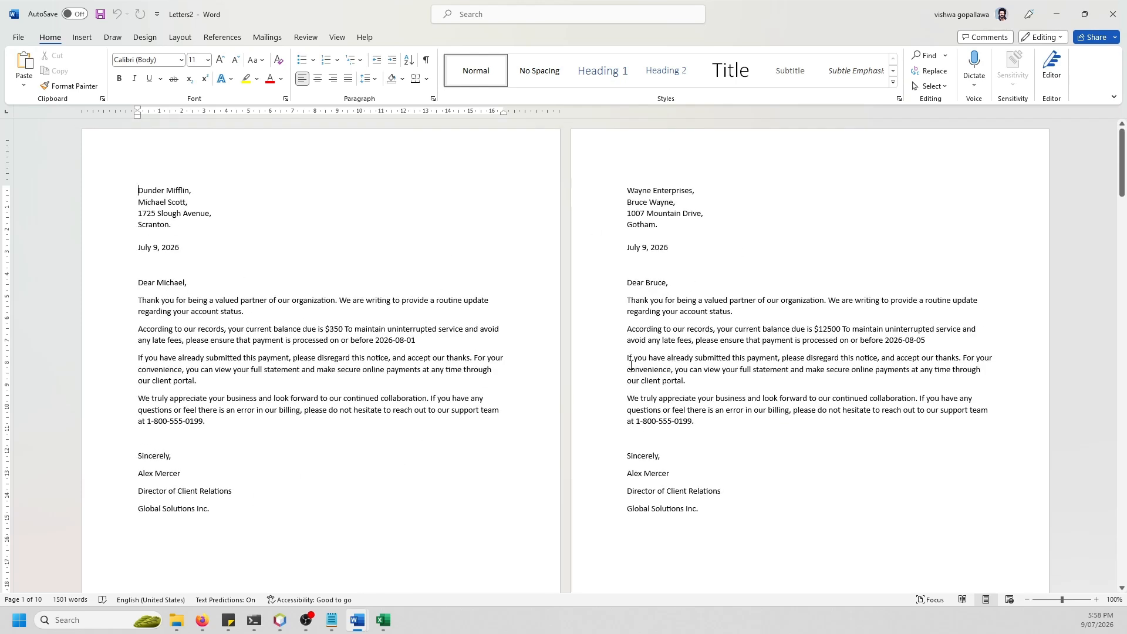
{"action": "mouse_move", "coordinate": [357, 620]}
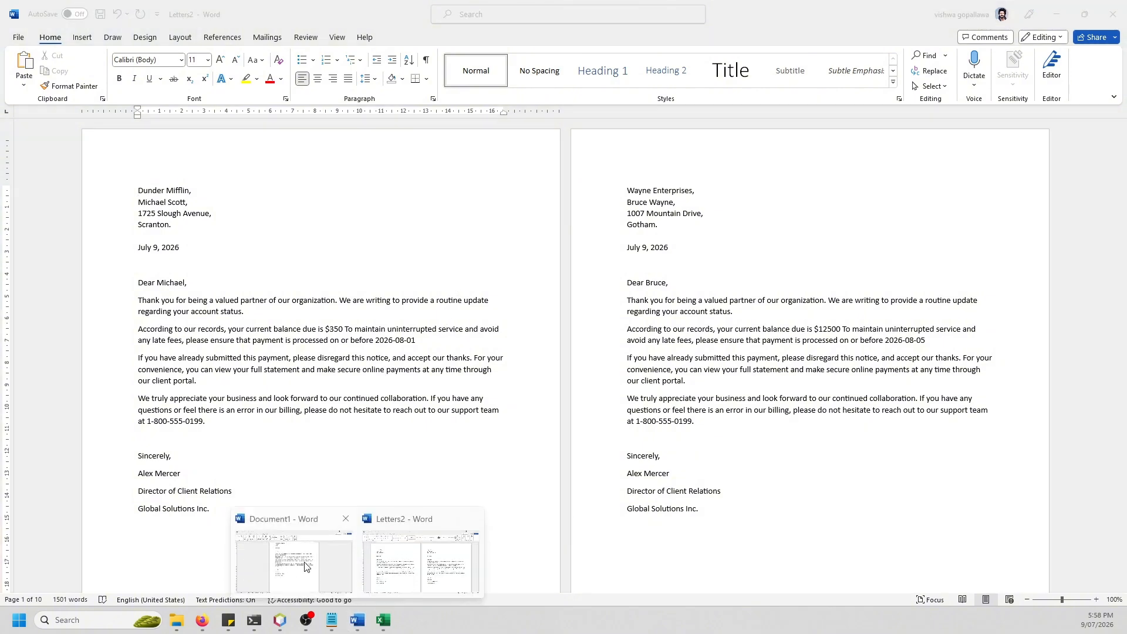
{"action": "left_click", "coordinate": [324, 549]}
{"action": "scroll", "coordinate": [487, 329], "scroll_direction": "up", "scroll_amount": 2}
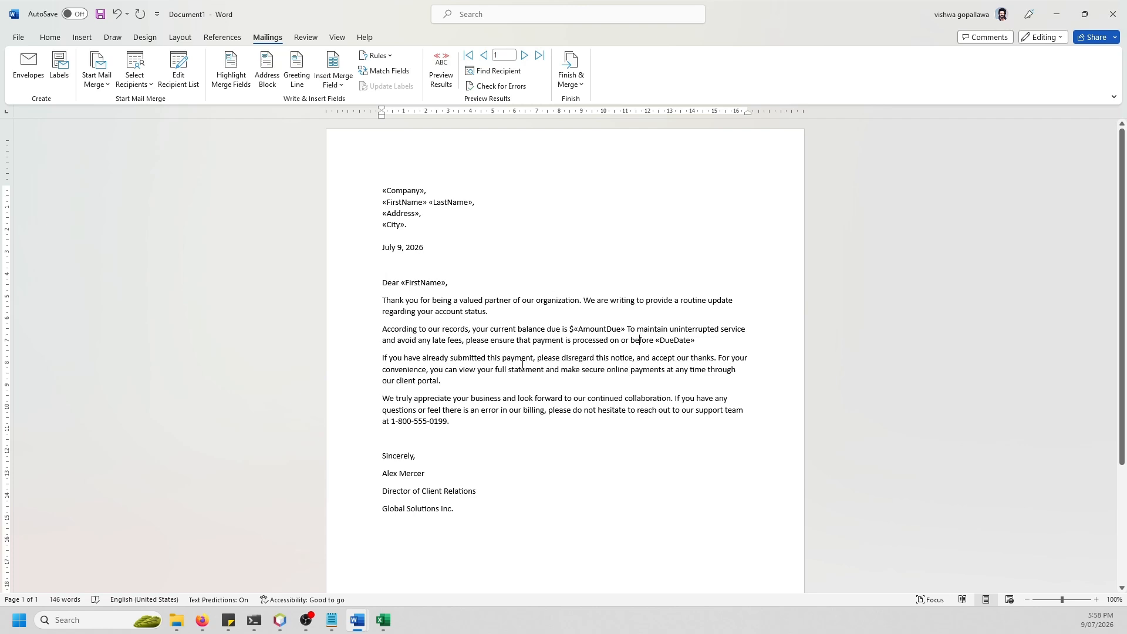
{"action": "left_click", "coordinate": [576, 283]}
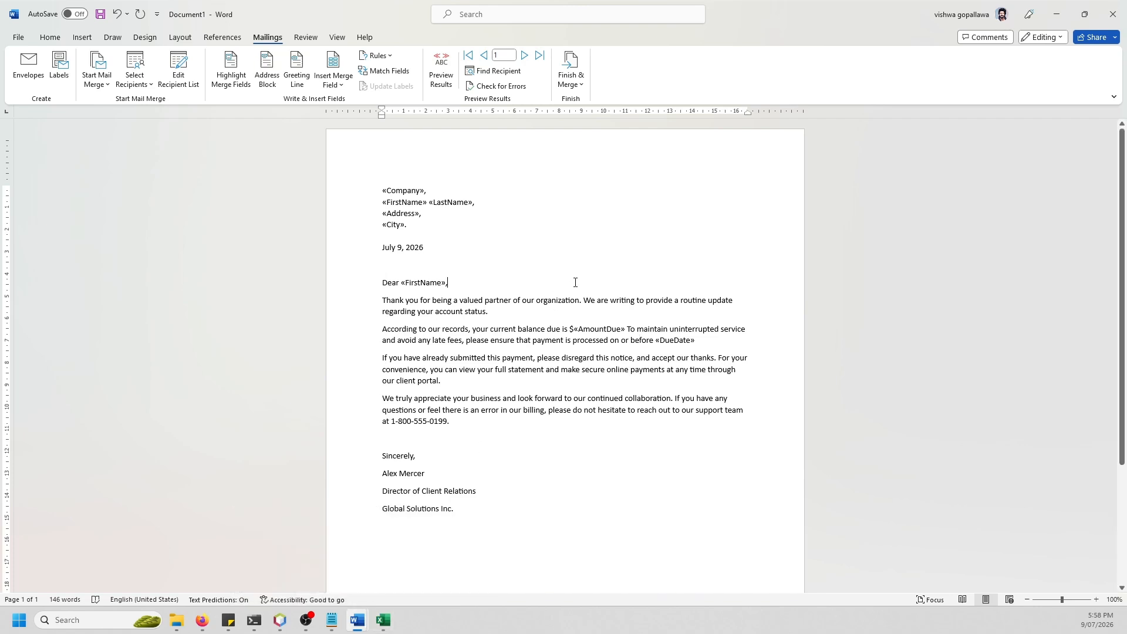